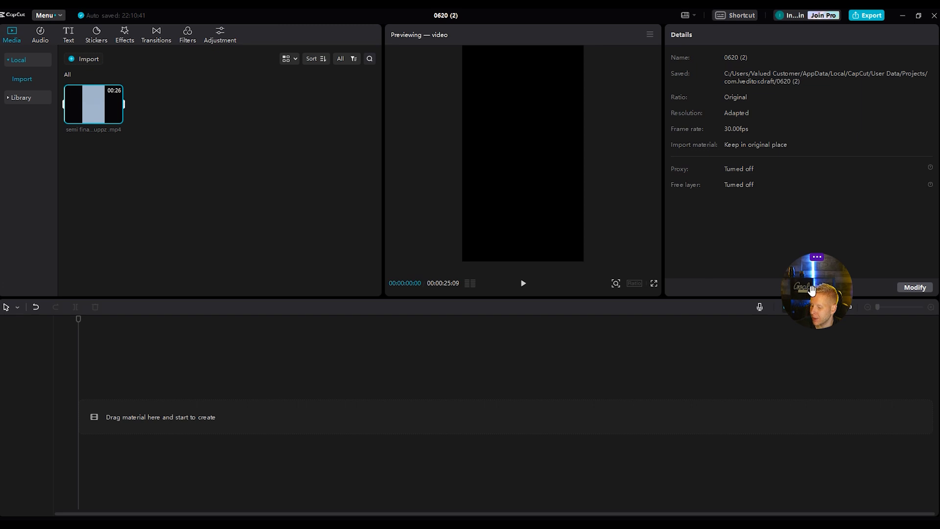
Add the semi final suppz clip to the timeline and pick its Suppz logo frame near the end as the cover
{"action": "left_click", "coordinate": [133, 163]}
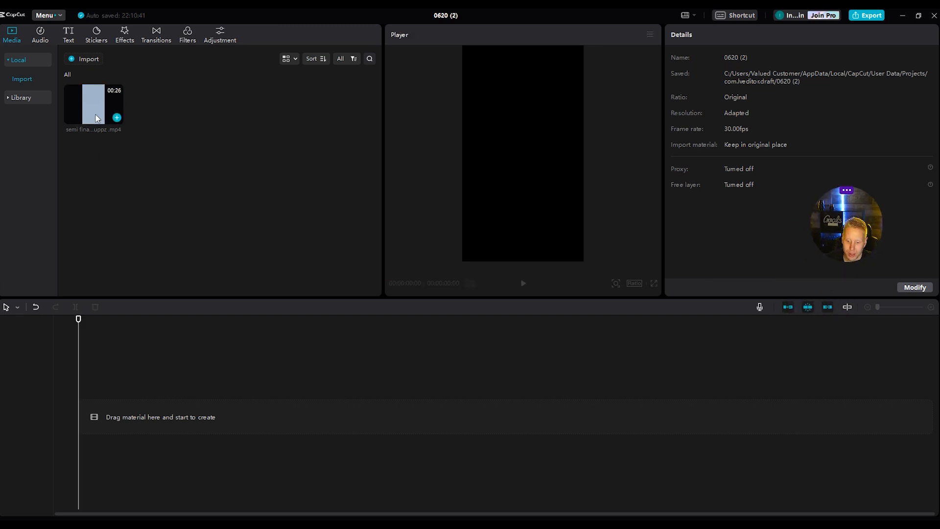
{"action": "left_click", "coordinate": [117, 117]}
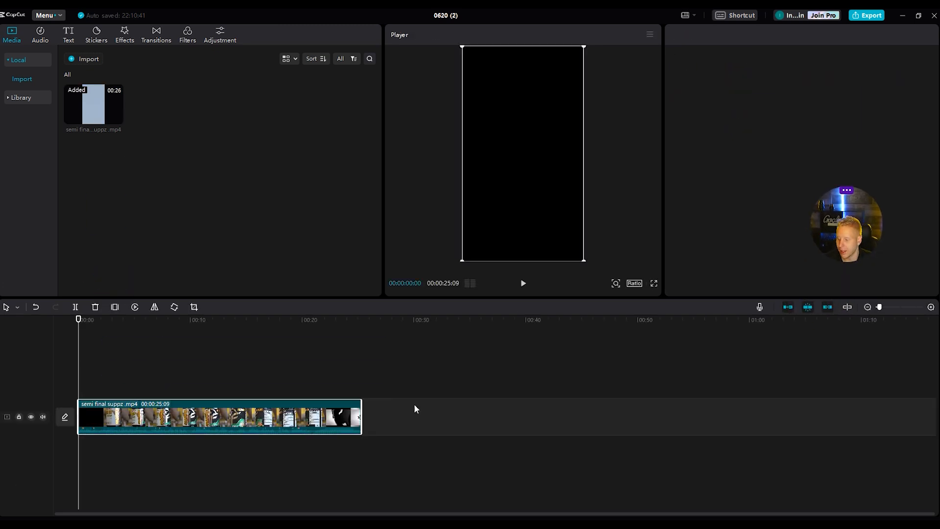
{"action": "left_click", "coordinate": [62, 420]}
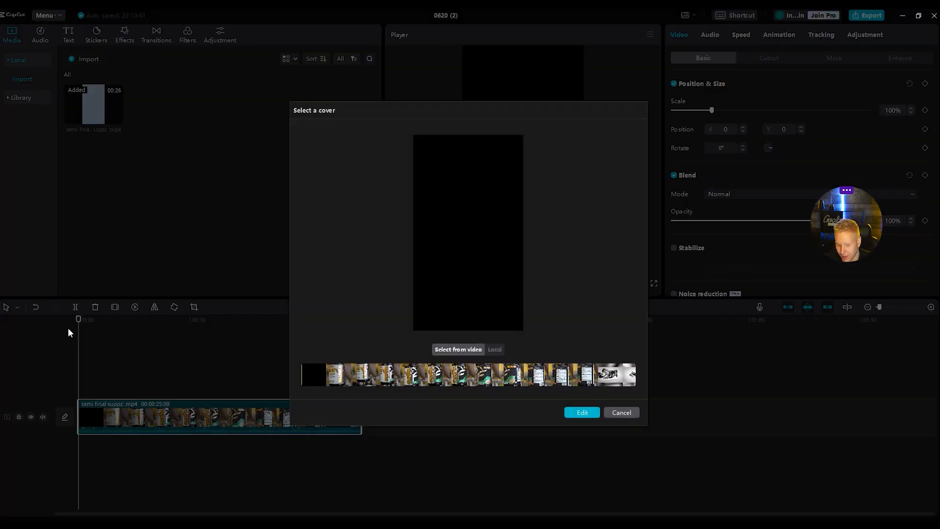
{"action": "left_click_drag", "start_coordinate": [314, 371], "coordinate": [600, 386]}
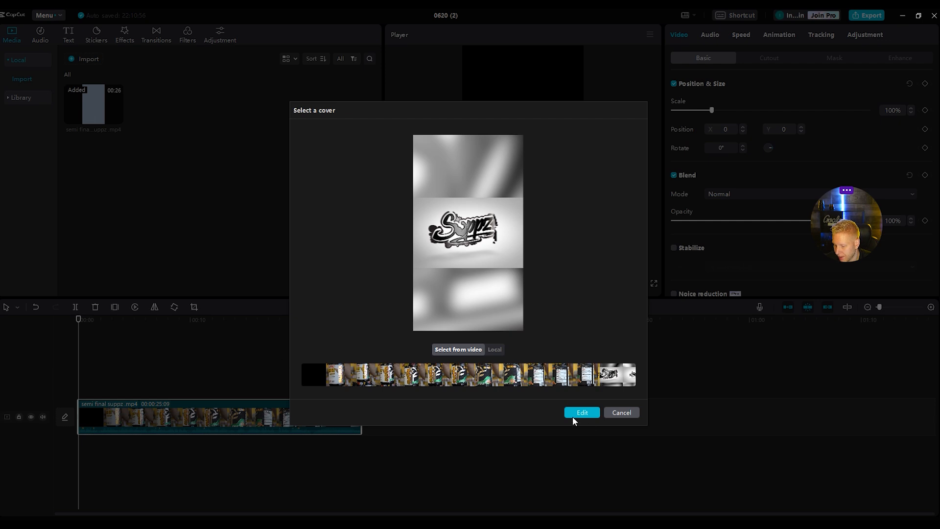
{"action": "left_click", "coordinate": [574, 416]}
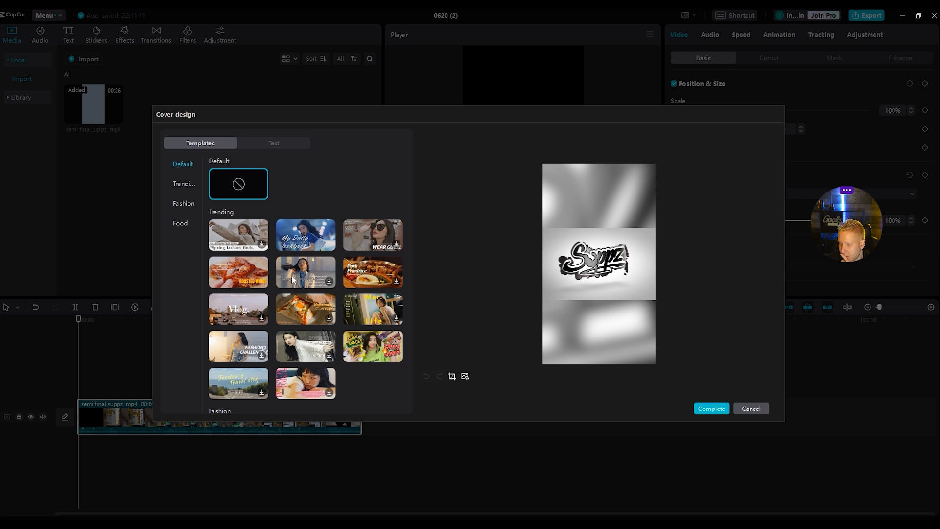
Apply the trending "ASIAN SNACKS" cover template and replace its yellow heading with "STRONGEST"
{"action": "left_click", "coordinate": [390, 349]}
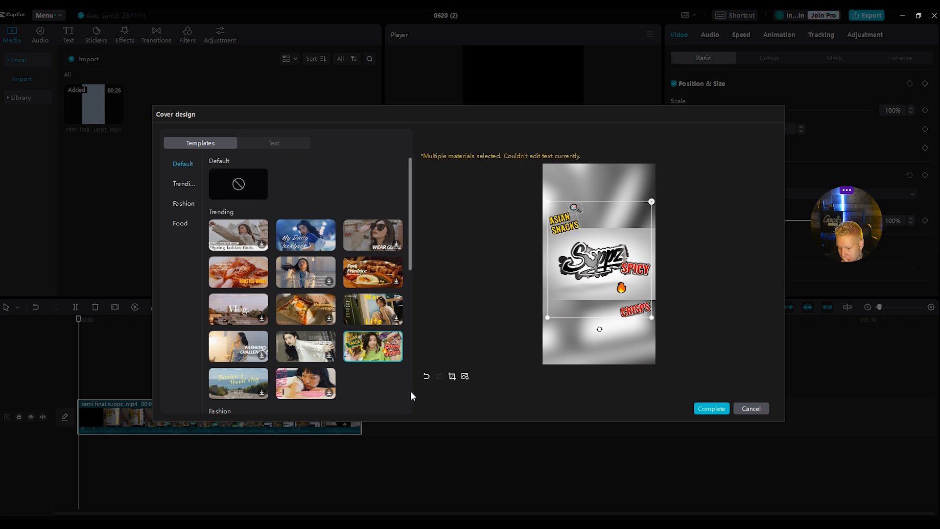
{"action": "left_click", "coordinate": [574, 221]}
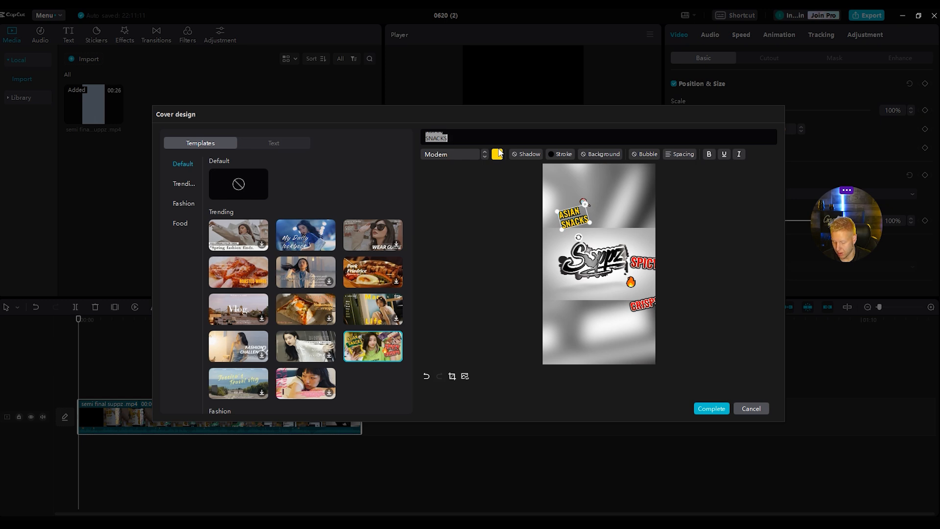
{"action": "key", "text": "BackSpace"}
{"action": "type", "text": "St"}
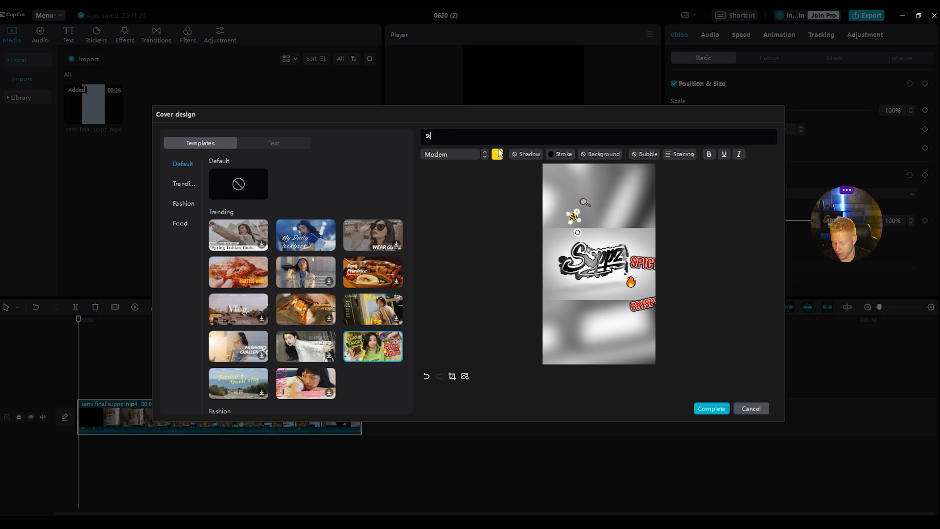
{"action": "type", "text": "ongest"}
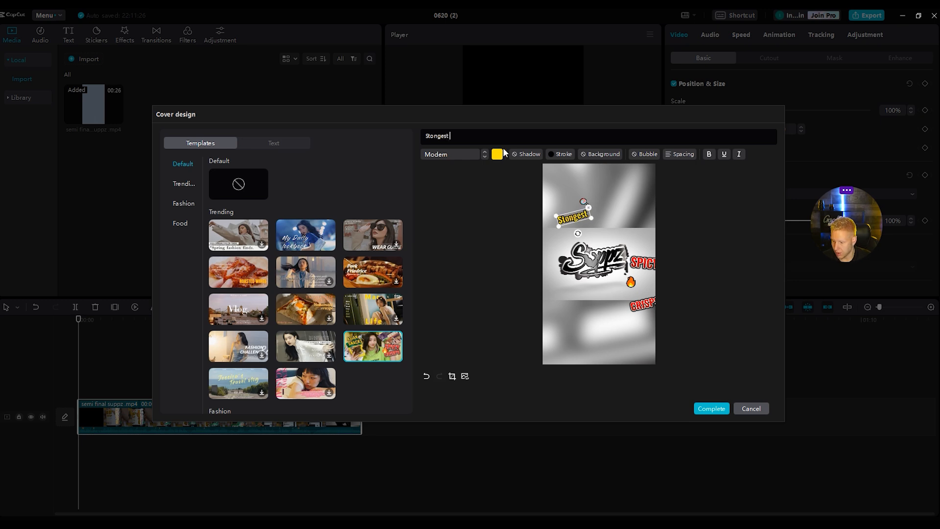
{"action": "left_click_drag", "start_coordinate": [488, 138], "coordinate": [362, 129]}
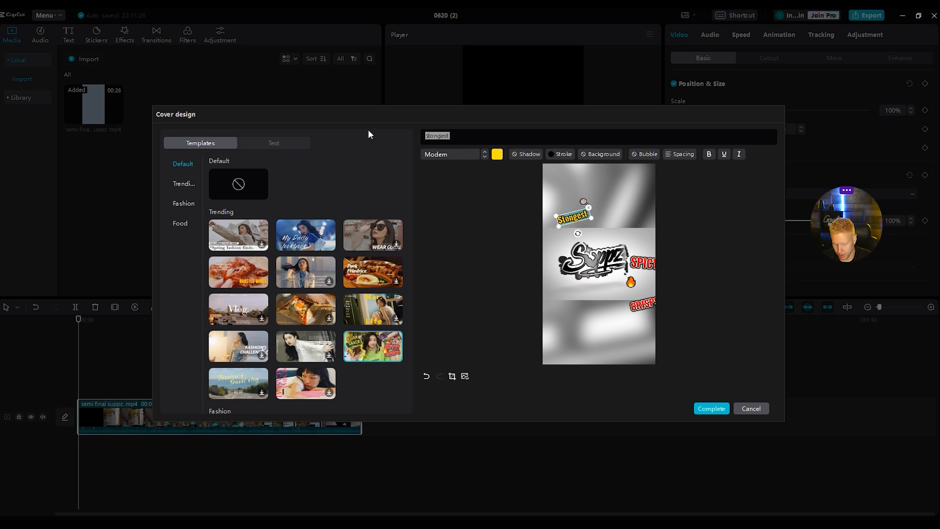
{"action": "key", "text": "BackSpace"}
{"action": "type", "text": "S"}
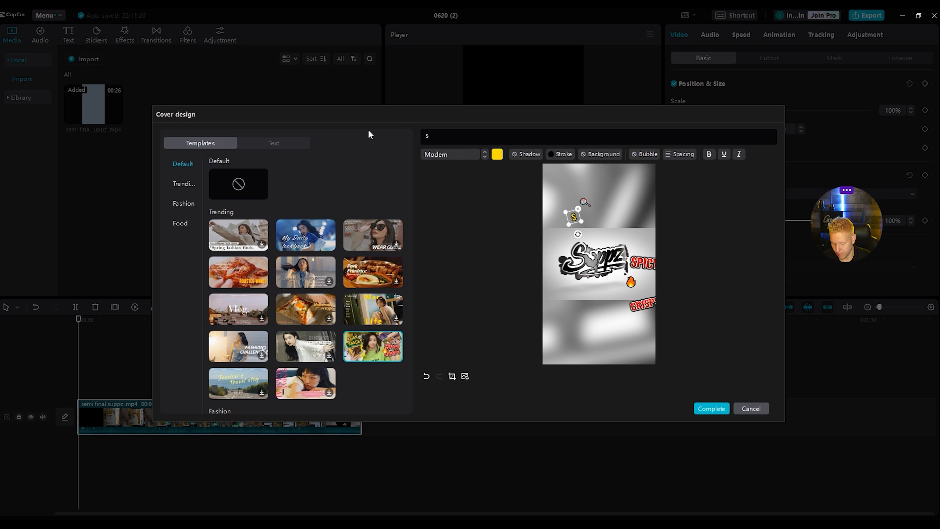
{"action": "type", "text": "TRONGEST"}
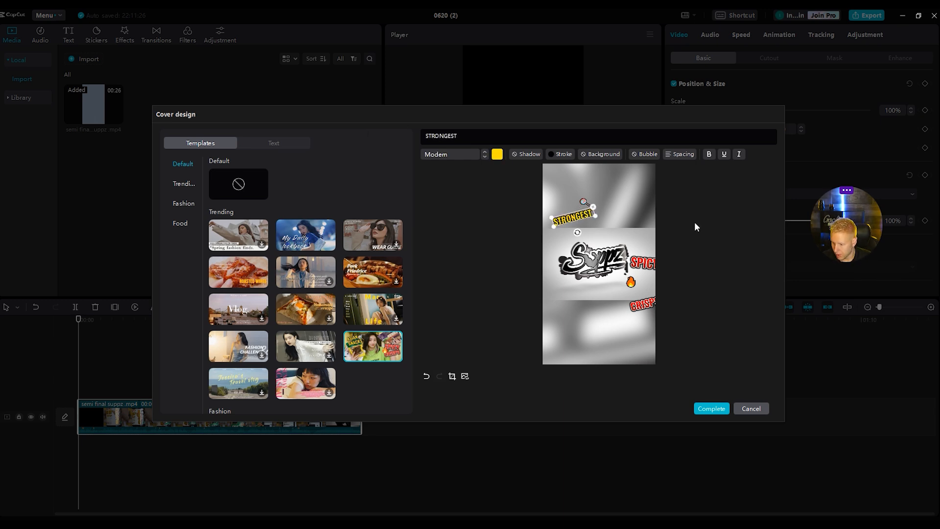
Remove the magnifying-glass emoji from above the yellow heading on the cover
{"action": "left_click", "coordinate": [619, 218]}
{"action": "left_click", "coordinate": [583, 202]}
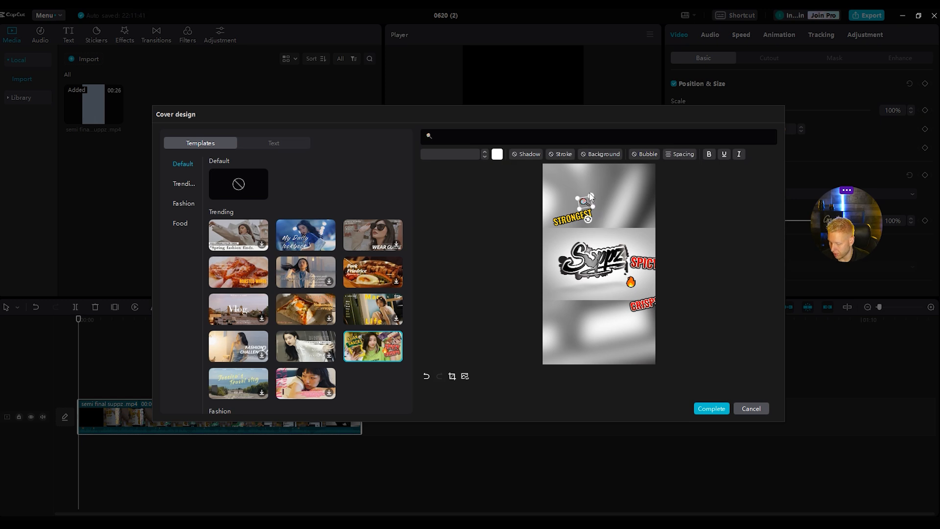
{"action": "key", "text": "BackSpace"}
{"action": "right_click", "coordinate": [437, 137]}
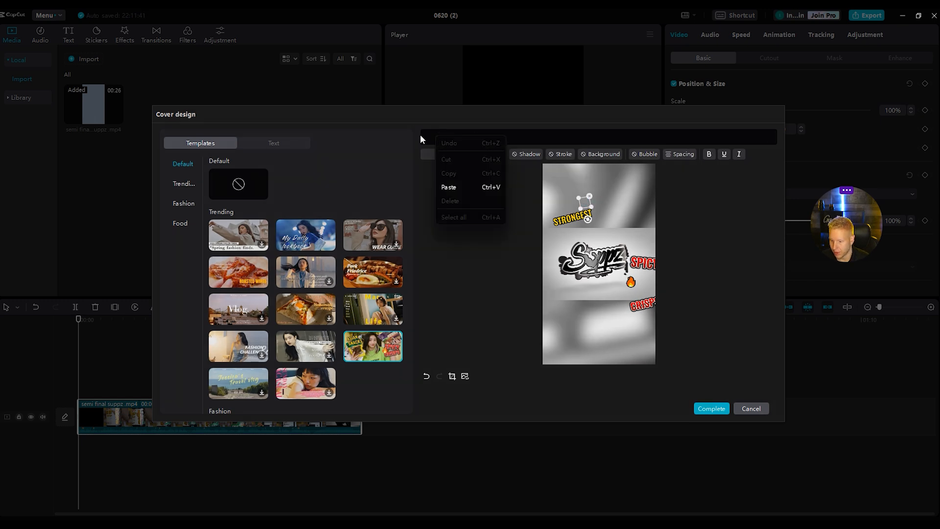
{"action": "left_click", "coordinate": [429, 135]}
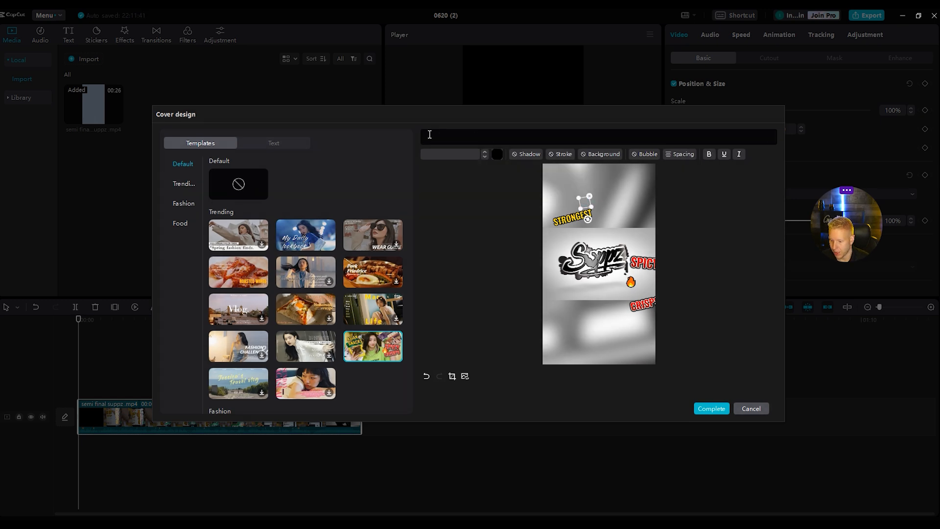
Reposition the STRONGEST text so it sits centred above the Suppz logo
{"action": "left_click", "coordinate": [587, 207]}
{"action": "left_click_drag", "start_coordinate": [584, 218], "coordinate": [609, 214]}
{"action": "left_click_drag", "start_coordinate": [604, 193], "coordinate": [594, 200]}
Change the red SPICY text to "PRE" and place it between STRONGEST and the Suppz logo
{"action": "left_click_drag", "start_coordinate": [641, 265], "coordinate": [603, 316]}
{"action": "double_click", "coordinate": [592, 317]}
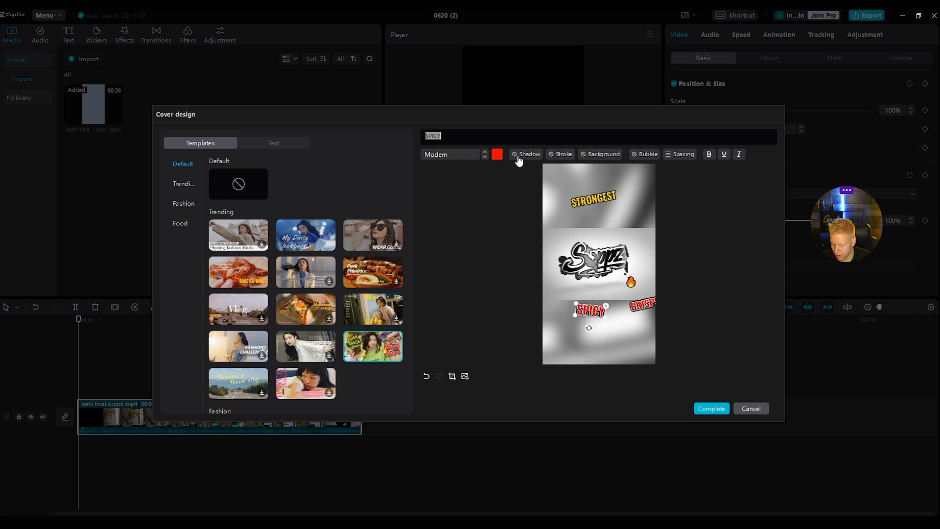
{"action": "type", "text": "PRE"}
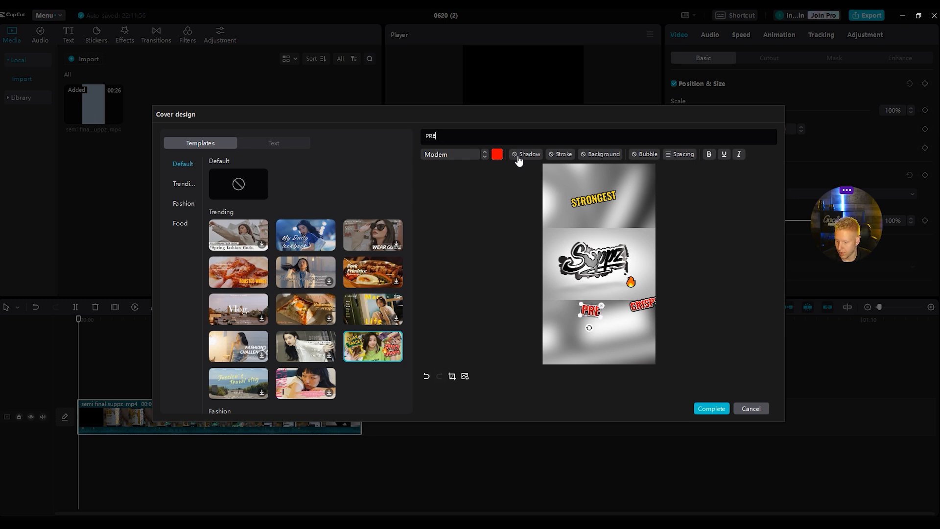
{"action": "key", "text": "Return"}
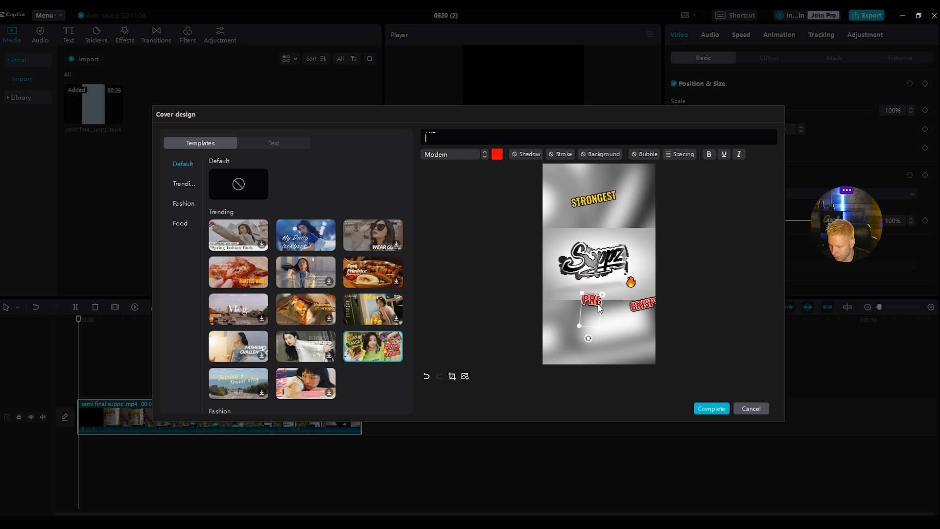
{"action": "left_click_drag", "start_coordinate": [599, 302], "coordinate": [573, 216]}
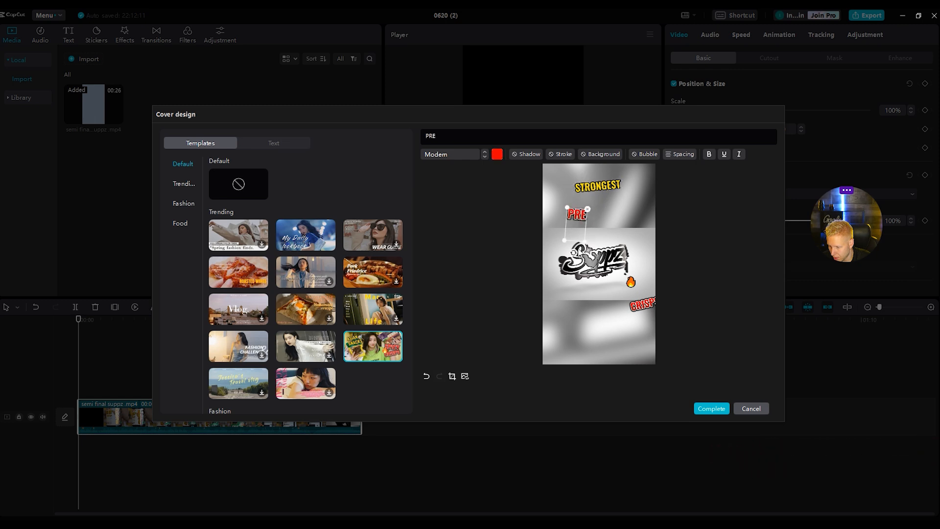
{"action": "left_click_drag", "start_coordinate": [576, 258], "coordinate": [583, 217]}
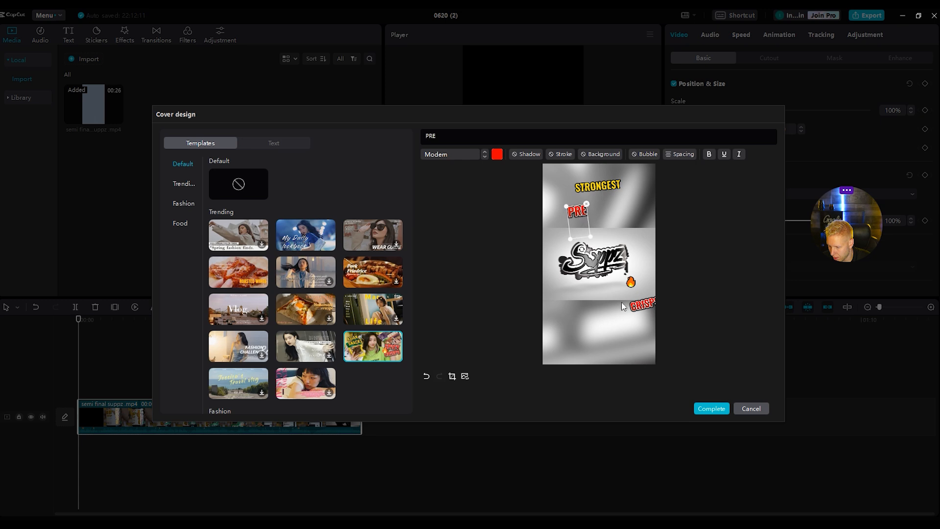
Move the red CRISPS text in from the cover's edge and change it to "WORKOUT"
{"action": "left_click_drag", "start_coordinate": [633, 309], "coordinate": [594, 307]}
{"action": "double_click", "coordinate": [594, 305]}
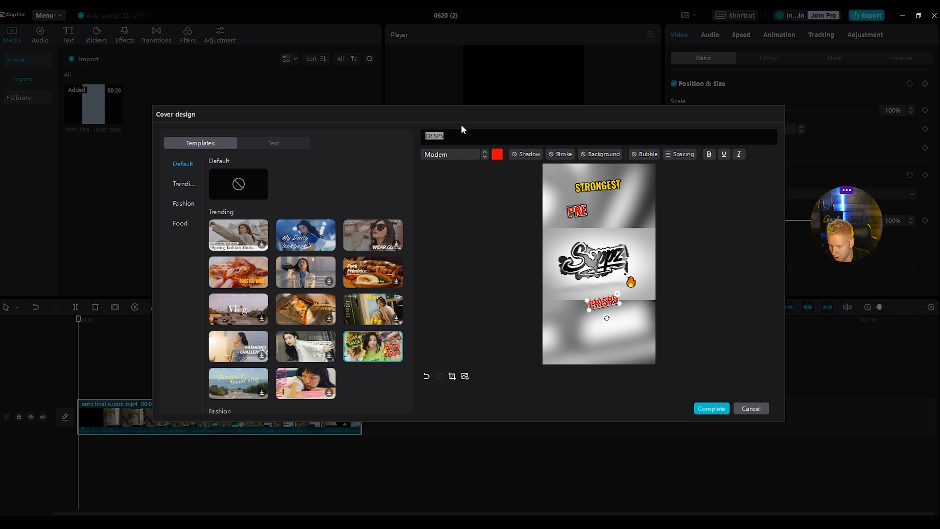
{"action": "type", "text": "WOR"}
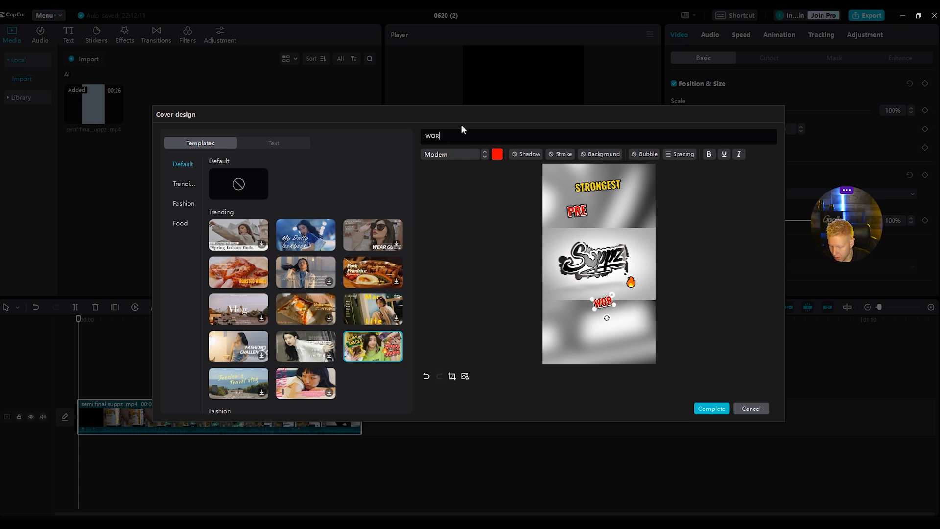
{"action": "type", "text": "KOUT"}
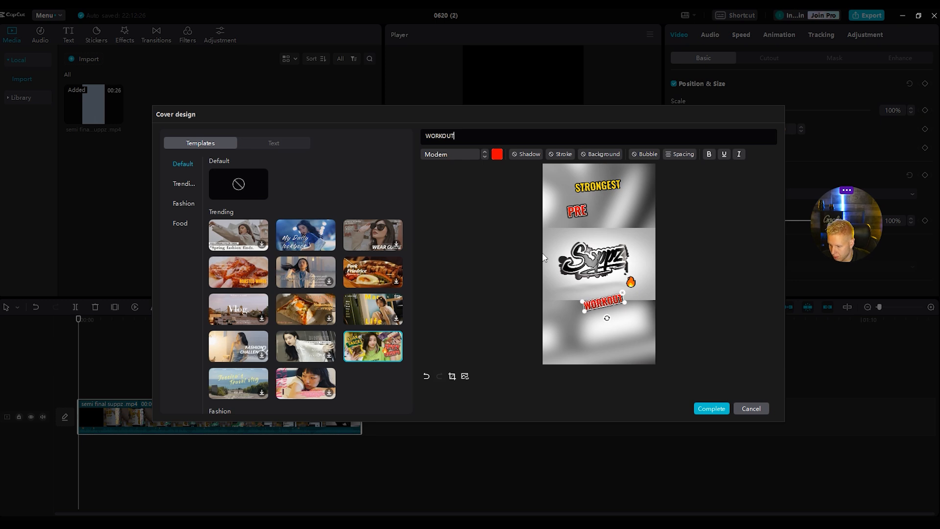
Place WORKOUT beside PRE above the logo and adjust PRE so both words line up at the same tilt
{"action": "left_click_drag", "start_coordinate": [616, 306], "coordinate": [577, 215]}
{"action": "left_click", "coordinate": [578, 215]}
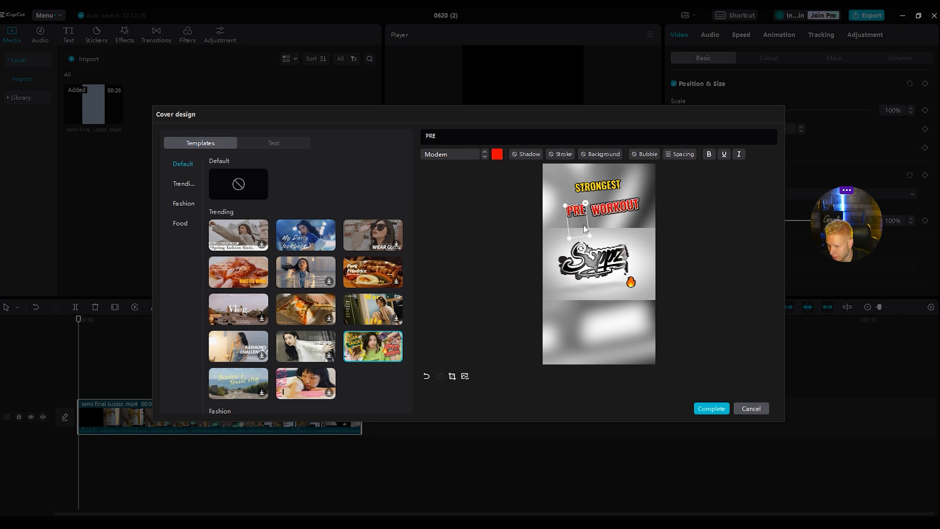
{"action": "left_click_drag", "start_coordinate": [582, 249], "coordinate": [580, 250]}
{"action": "left_click_drag", "start_coordinate": [580, 215], "coordinate": [581, 218]}
Delete the fire emoji from the cover
{"action": "left_click_drag", "start_coordinate": [632, 284], "coordinate": [601, 325]}
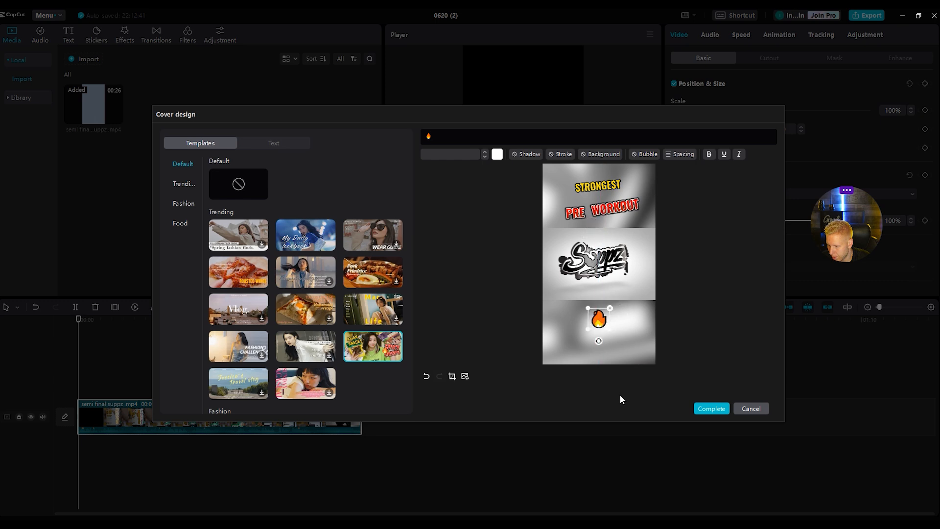
{"action": "key", "text": "Delete"}
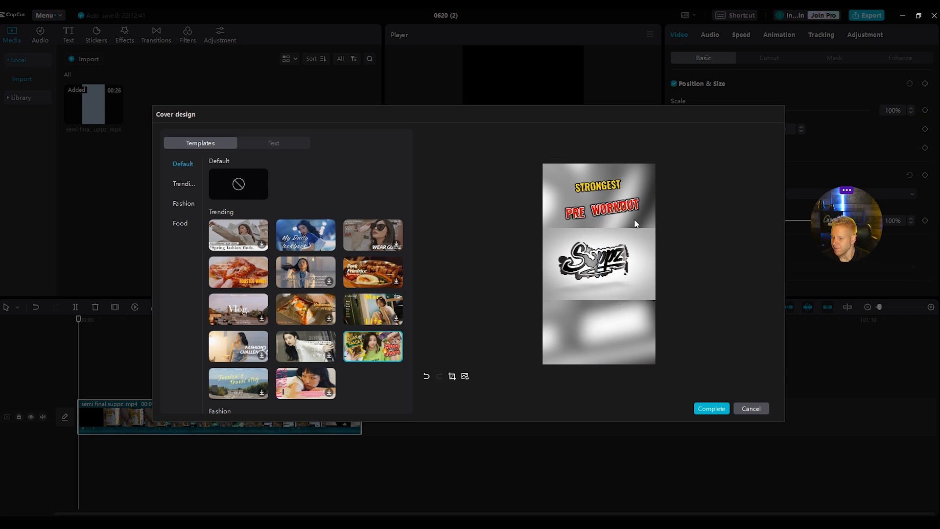
Enlarge STRONGEST slightly, place it directly above PRE WORKOUT, and complete the cover
{"action": "left_click", "coordinate": [604, 186]}
{"action": "left_click_drag", "start_coordinate": [627, 192], "coordinate": [604, 196]}
{"action": "left_click", "coordinate": [710, 226]}
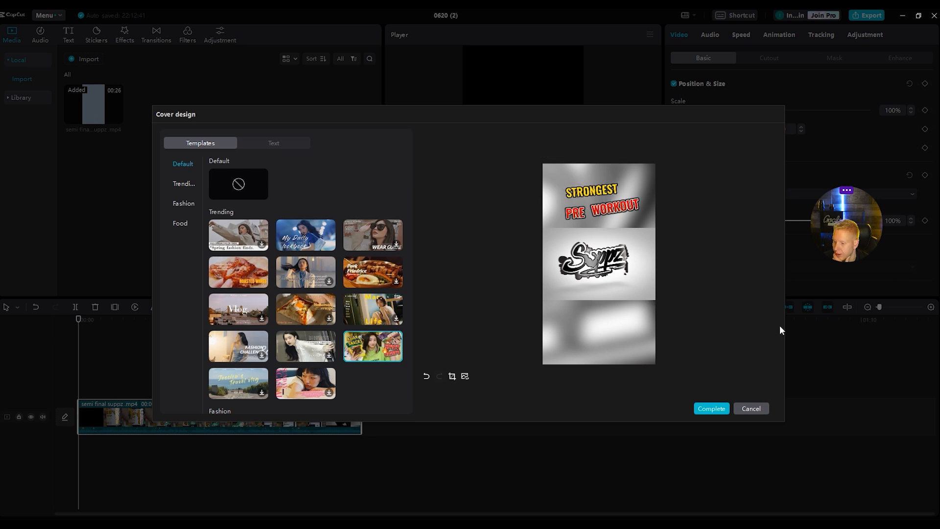
{"action": "left_click", "coordinate": [711, 408]}
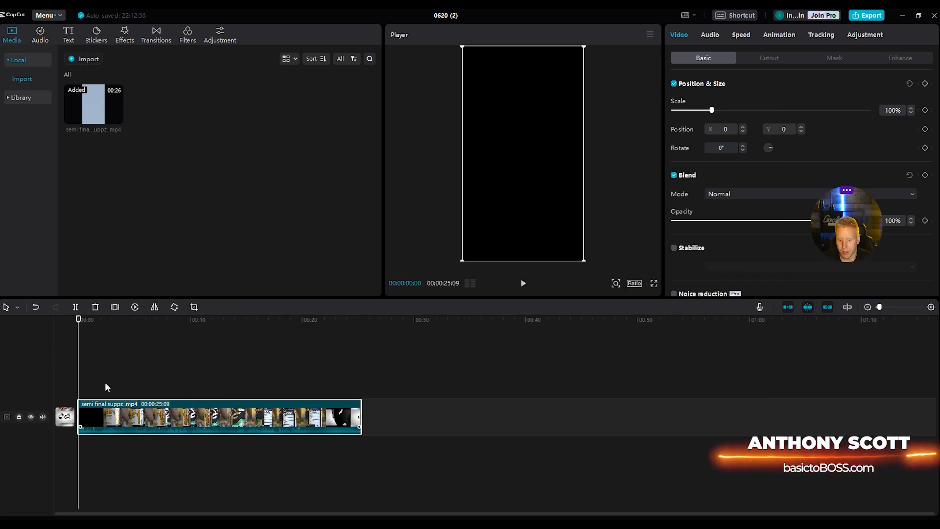
Generate English auto captions from the speech in the video
{"action": "left_click", "coordinate": [69, 36]}
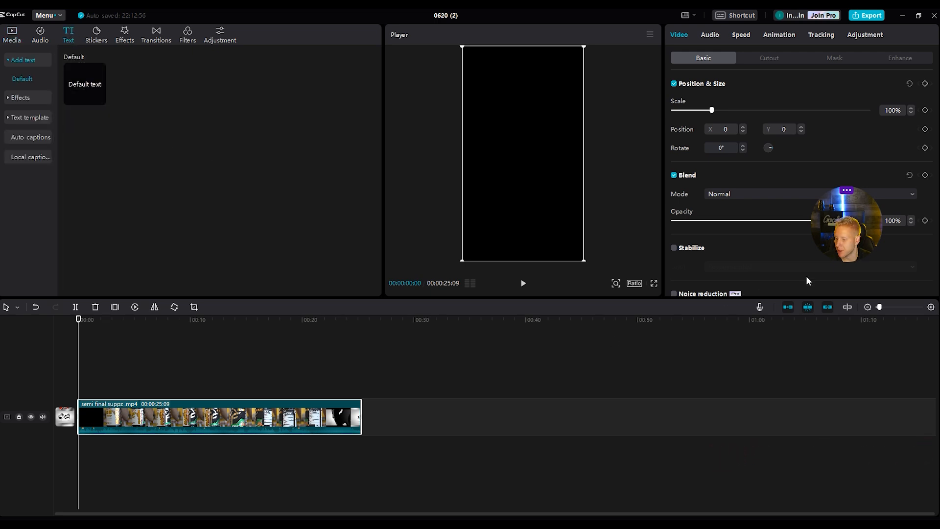
{"action": "left_click_drag", "start_coordinate": [860, 239], "coordinate": [879, 393]}
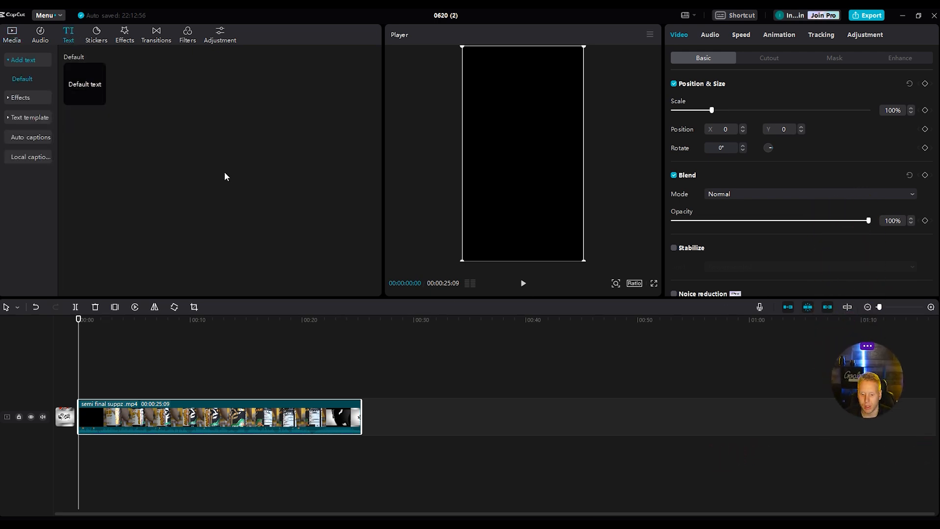
{"action": "mouse_move", "coordinate": [98, 102]}
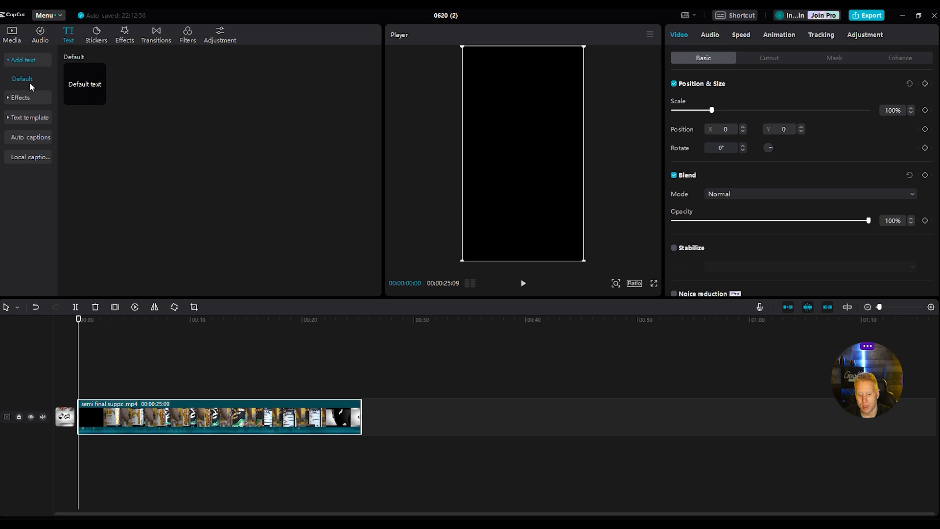
{"action": "left_click", "coordinate": [31, 138]}
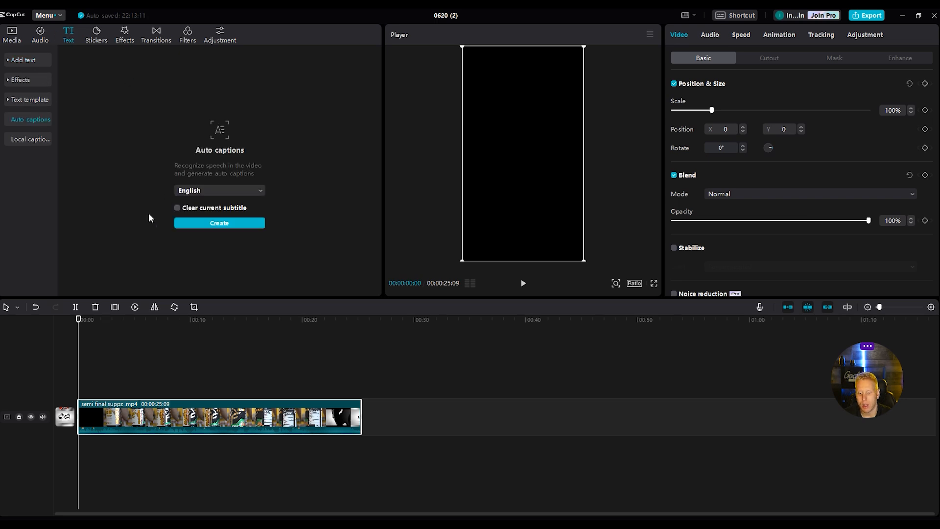
{"action": "left_click", "coordinate": [236, 227]}
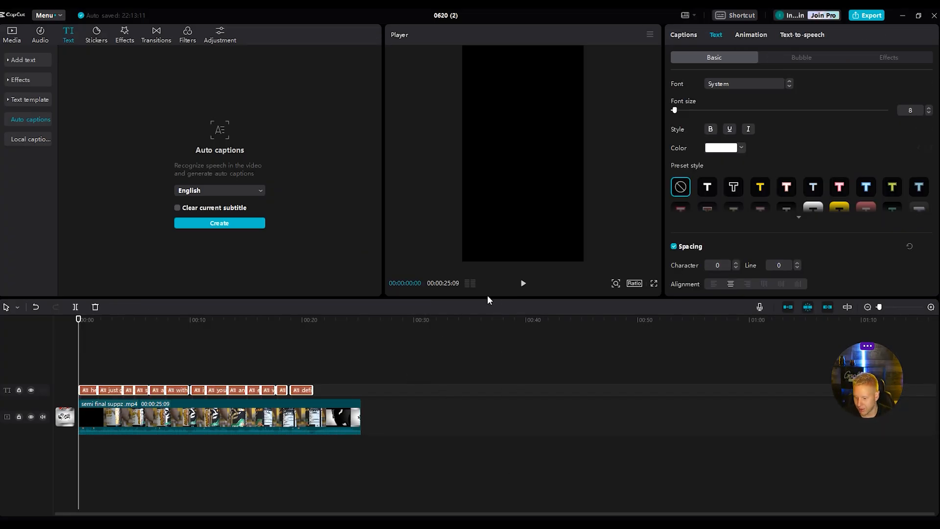
Enlarge the video preview and play the first seconds to check the captions on the footage
{"action": "left_click_drag", "start_coordinate": [488, 298], "coordinate": [488, 335]}
{"action": "key", "text": "space"}
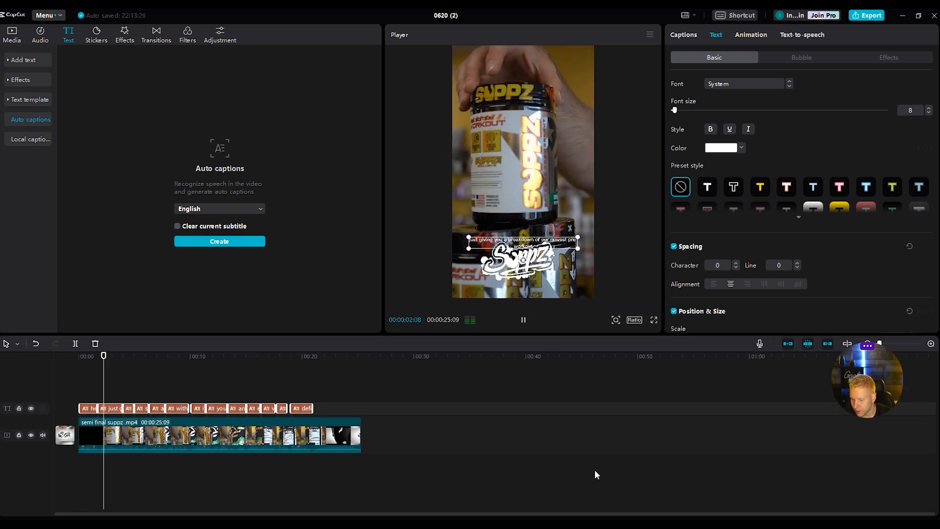
{"action": "key", "text": "space"}
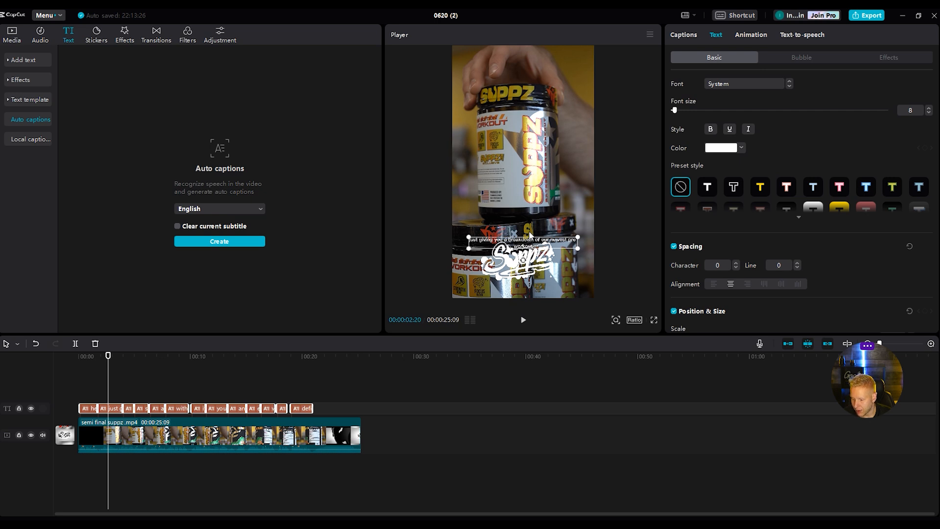
Move the captions slightly upward on the footage so they sit just above the Suppz logo
{"action": "left_click", "coordinate": [108, 419]}
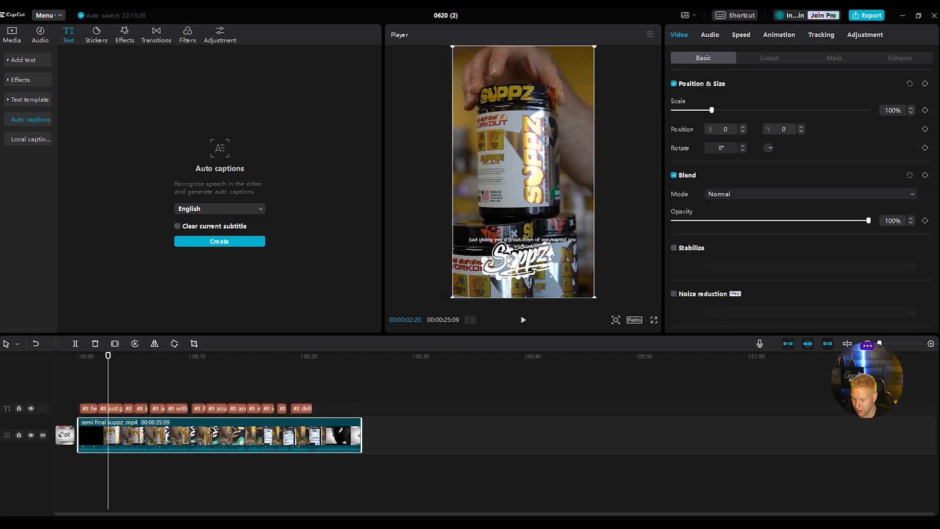
{"action": "left_click", "coordinate": [521, 243]}
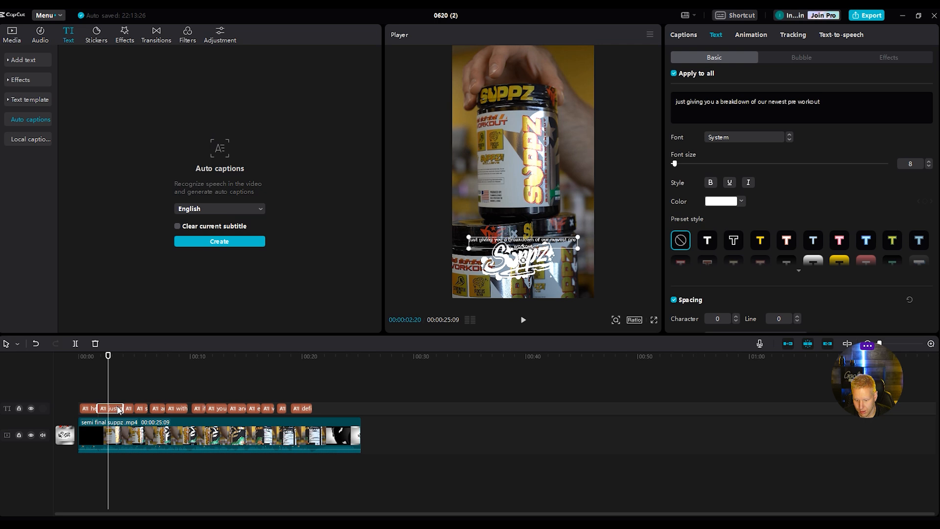
{"action": "left_click_drag", "start_coordinate": [529, 243], "coordinate": [528, 233]}
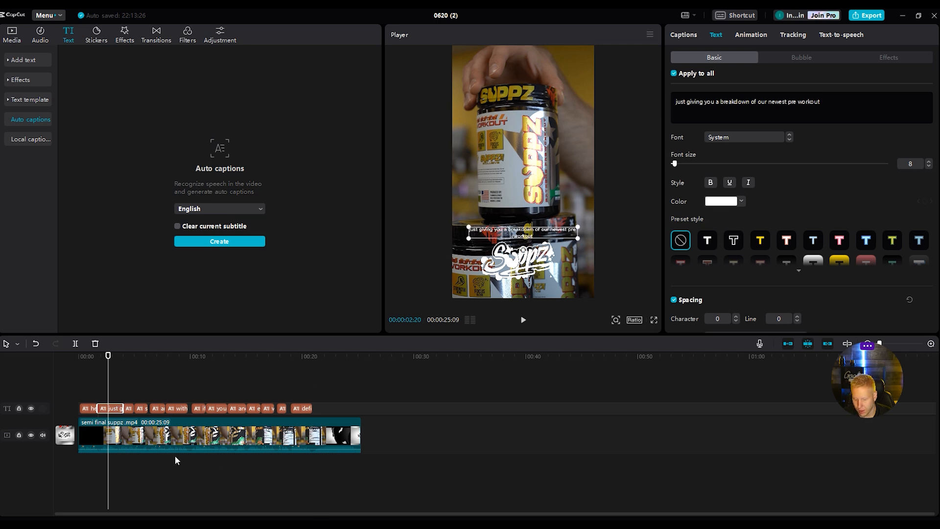
Play the opening seconds of the video to check the captions' position above the logo
{"action": "left_click", "coordinate": [110, 366]}
{"action": "left_click_drag", "start_coordinate": [108, 355], "coordinate": [91, 359]}
{"action": "key", "text": "space"}
{"action": "key", "text": "space"}
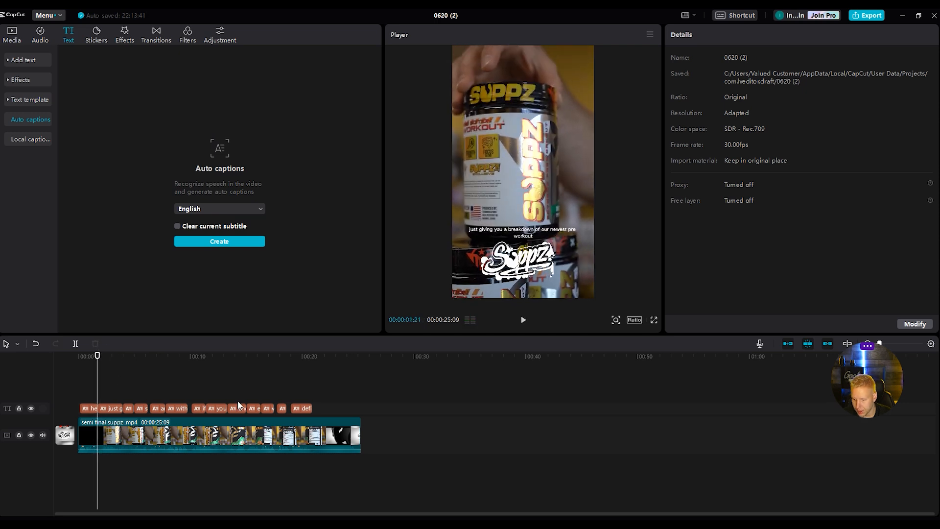
Try outlined, white, yellow, light blue and red preset styles on all captions, then reset them to no preset
{"action": "left_click", "coordinate": [89, 409]}
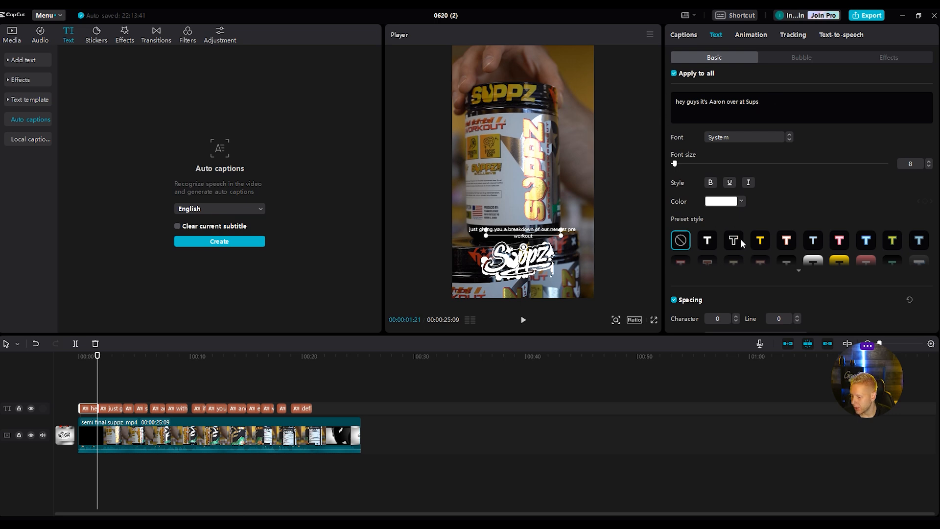
{"action": "scroll", "coordinate": [793, 240], "scroll_direction": "down", "scroll_amount": 1}
{"action": "left_click", "coordinate": [797, 235]}
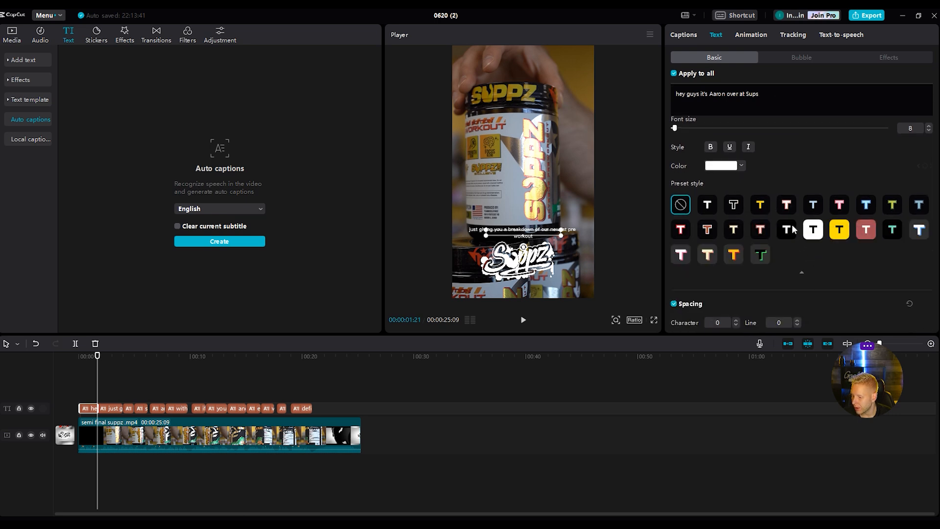
{"action": "left_click", "coordinate": [740, 206]}
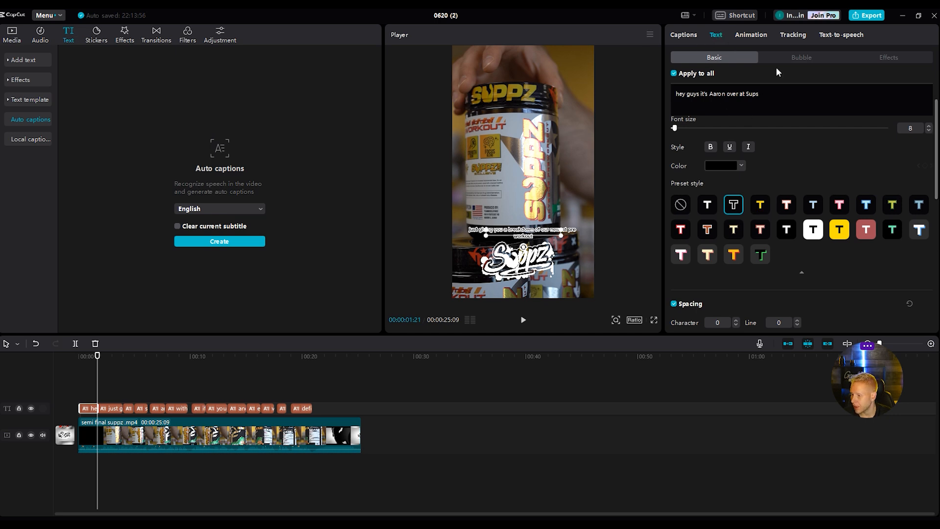
{"action": "left_click", "coordinate": [706, 209]}
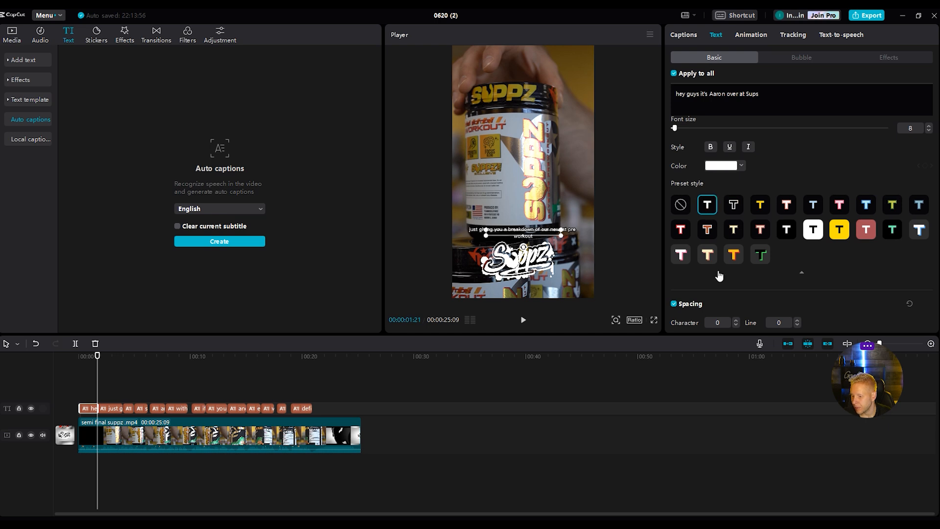
{"action": "left_click", "coordinate": [760, 204]}
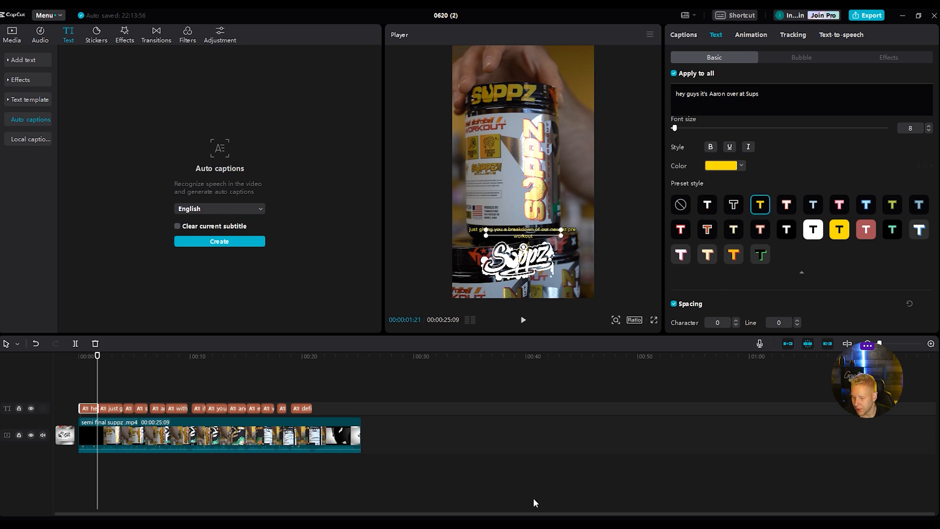
{"action": "left_click", "coordinate": [867, 205]}
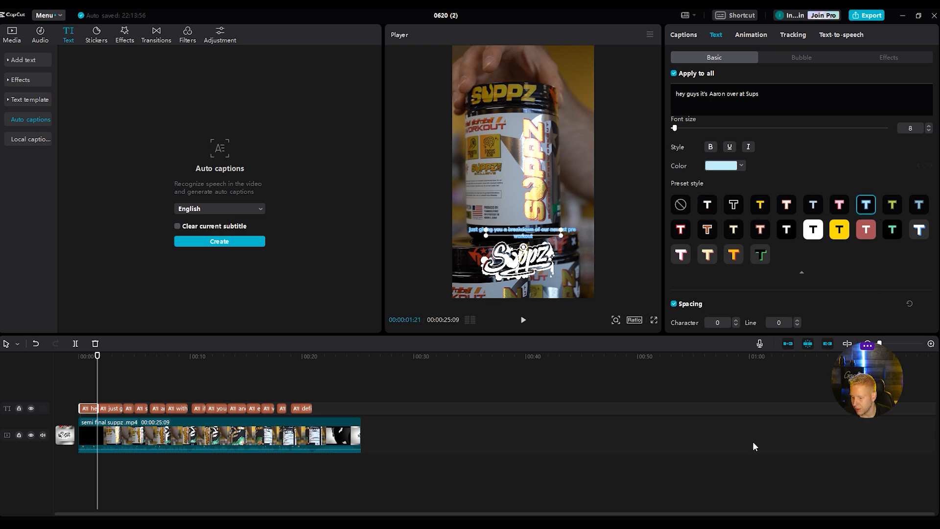
{"action": "left_click", "coordinate": [682, 231]}
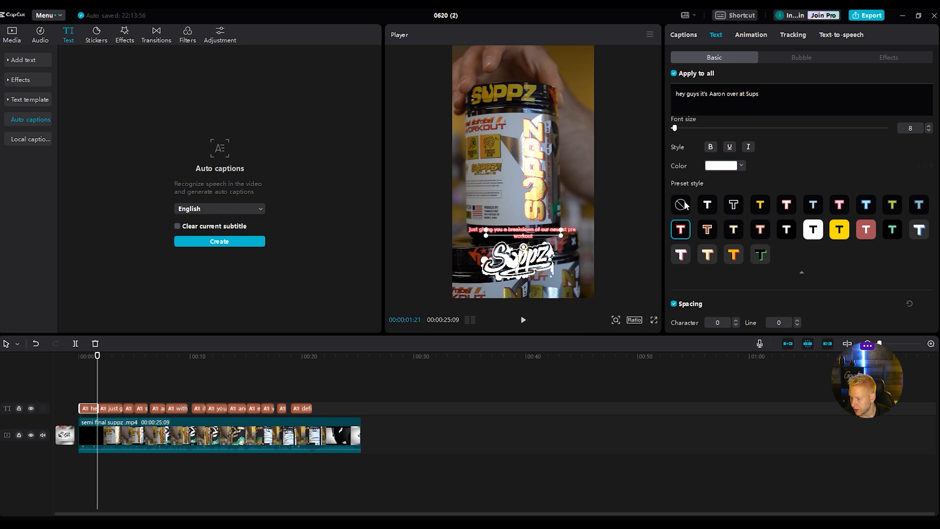
{"action": "left_click", "coordinate": [680, 206]}
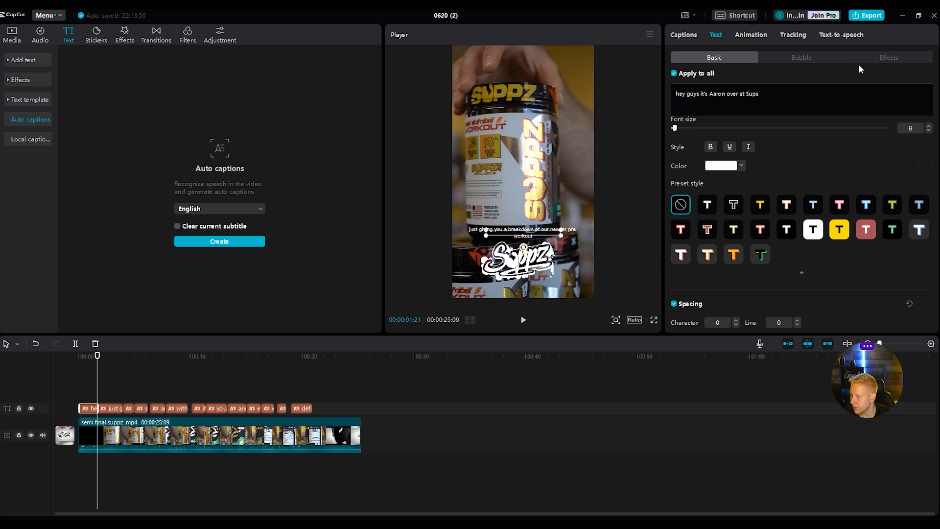
Try several artistic text effects on all captions, then remove the effect
{"action": "left_click", "coordinate": [892, 56]}
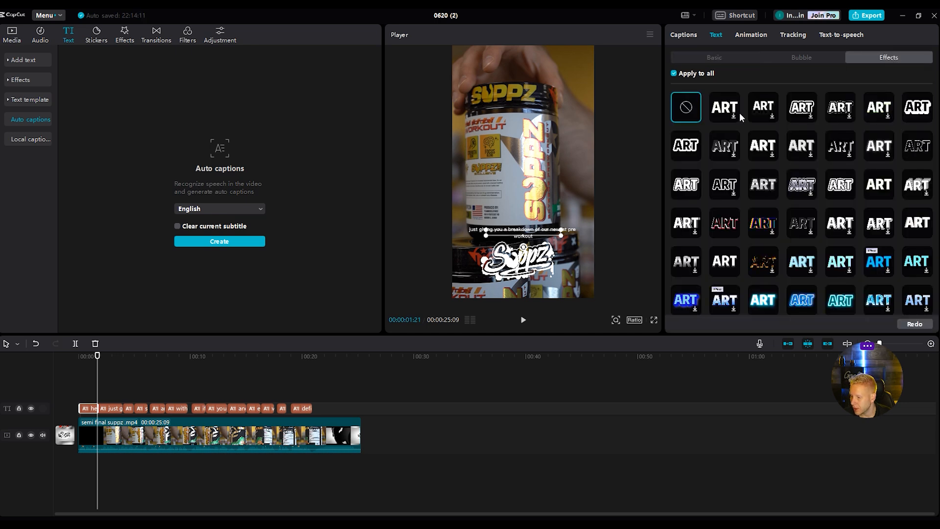
{"action": "left_click", "coordinate": [728, 113]}
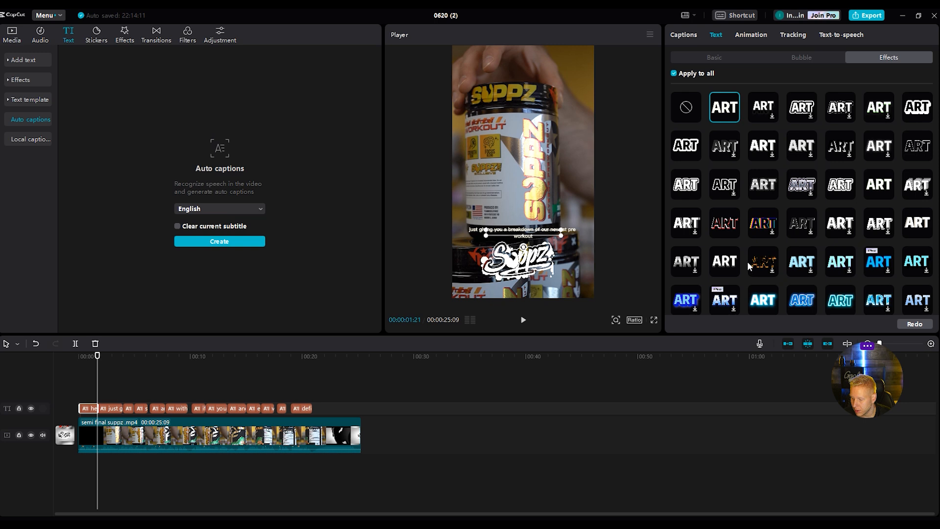
{"action": "left_click", "coordinate": [763, 184]}
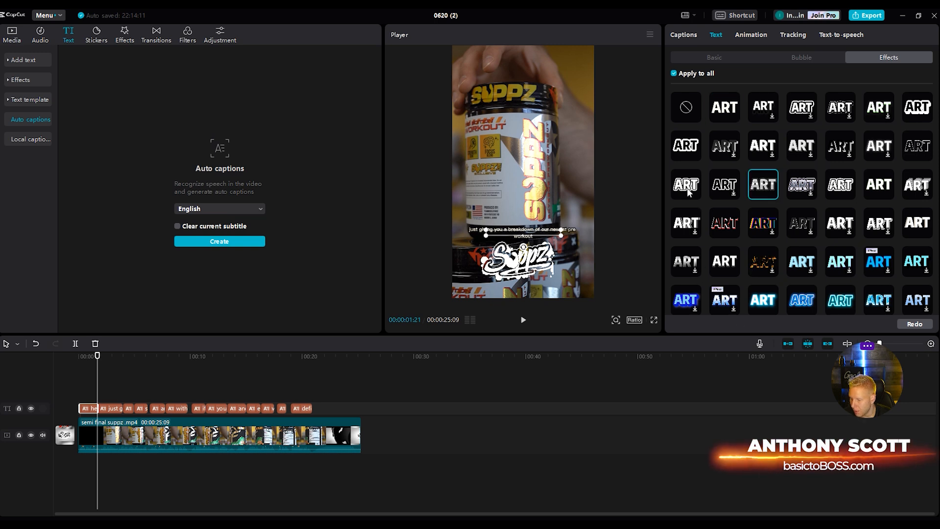
{"action": "scroll", "coordinate": [771, 216], "scroll_direction": "down", "scroll_amount": 2}
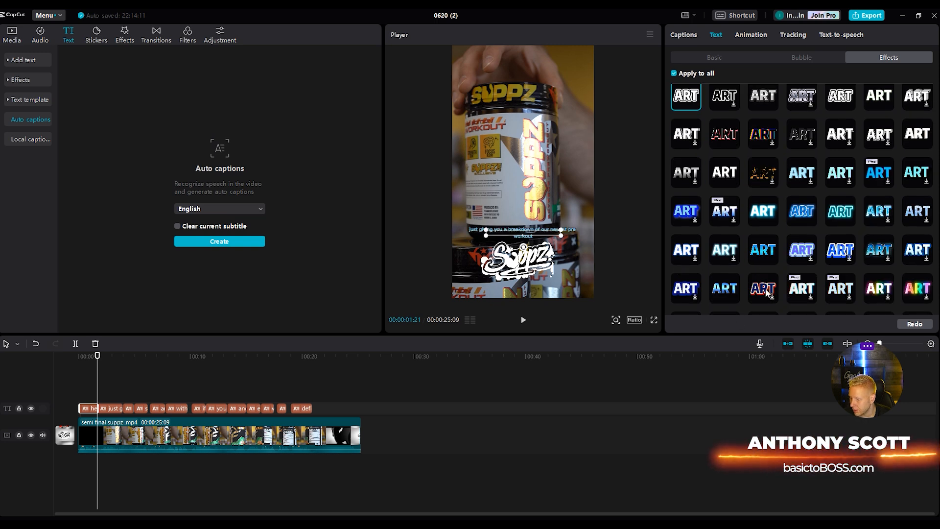
{"action": "left_click", "coordinate": [761, 256]}
{"action": "scroll", "coordinate": [760, 293], "scroll_direction": "down", "scroll_amount": 3}
{"action": "left_click", "coordinate": [686, 192]}
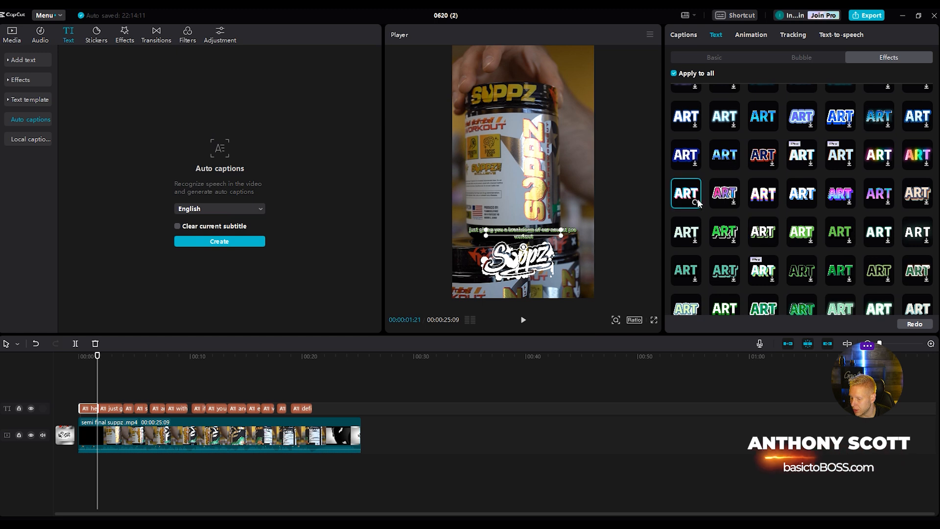
{"action": "scroll", "coordinate": [802, 267], "scroll_direction": "down", "scroll_amount": 2}
{"action": "left_click", "coordinate": [727, 300]}
{"action": "left_click", "coordinate": [765, 298]}
{"action": "scroll", "coordinate": [780, 296], "scroll_direction": "up", "scroll_amount": 8}
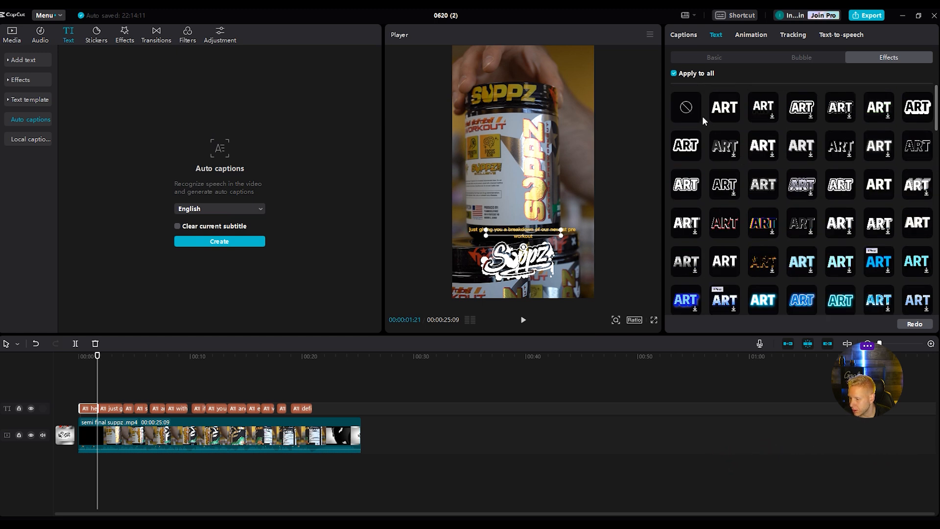
{"action": "left_click", "coordinate": [686, 108]}
{"action": "left_click", "coordinate": [707, 57]}
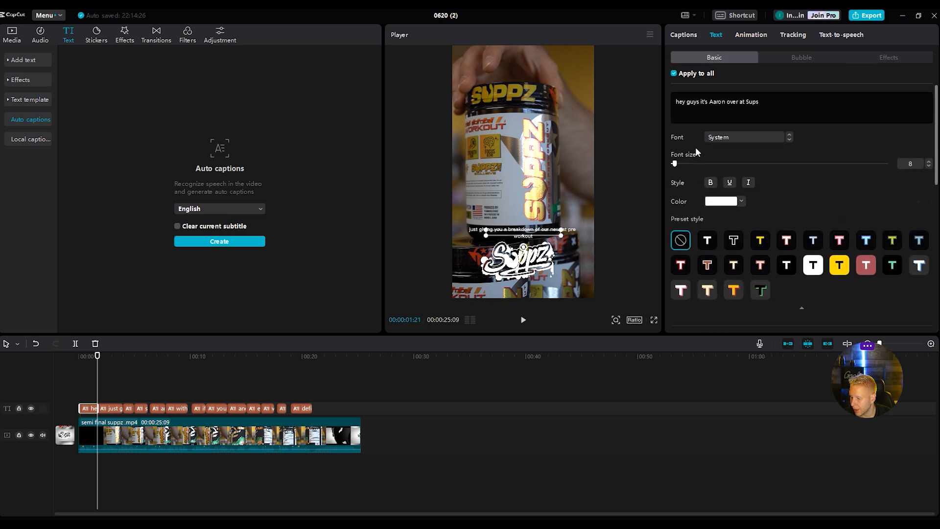
Compare AvenirNext, BANGERS, System and BowlbyOneSC-Regular on the captions, then set the font of all captions to Coda-Heavy
{"action": "left_click", "coordinate": [789, 138]}
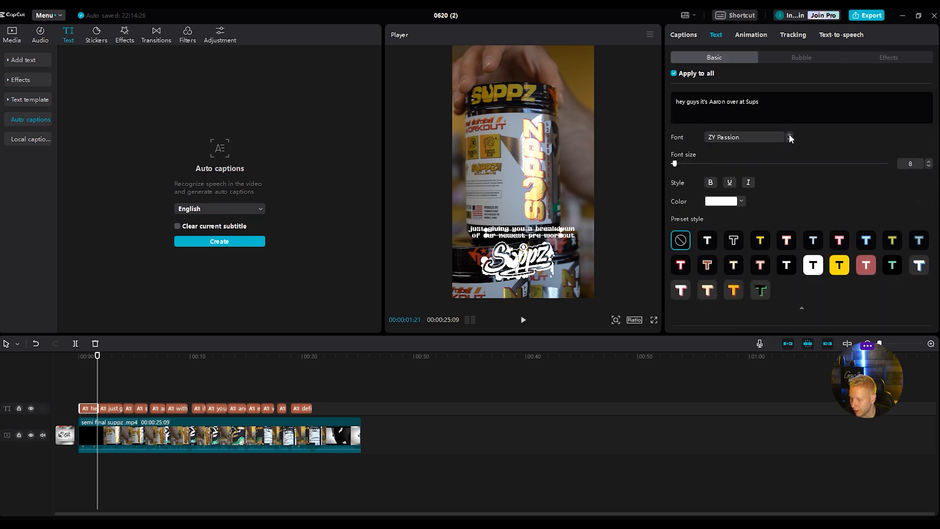
{"action": "left_click", "coordinate": [771, 139]}
{"action": "left_click", "coordinate": [752, 177]}
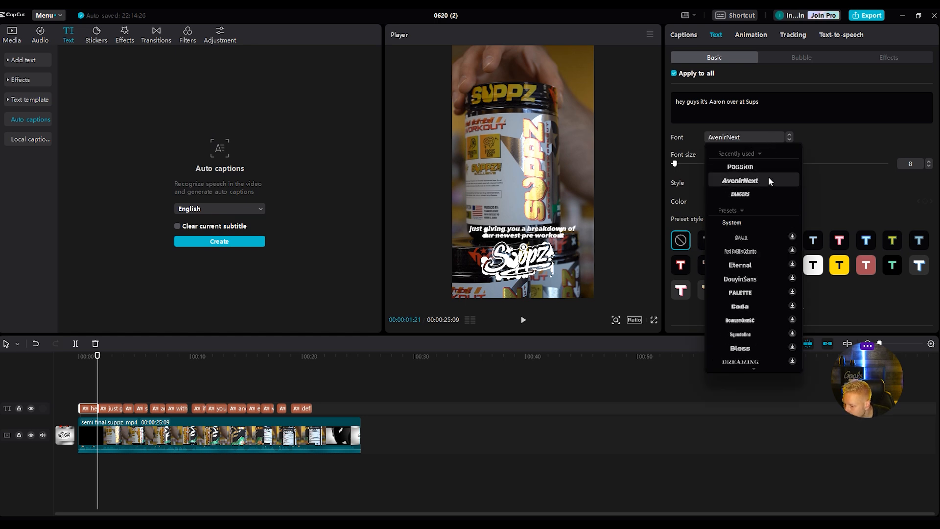
{"action": "left_click", "coordinate": [754, 193]}
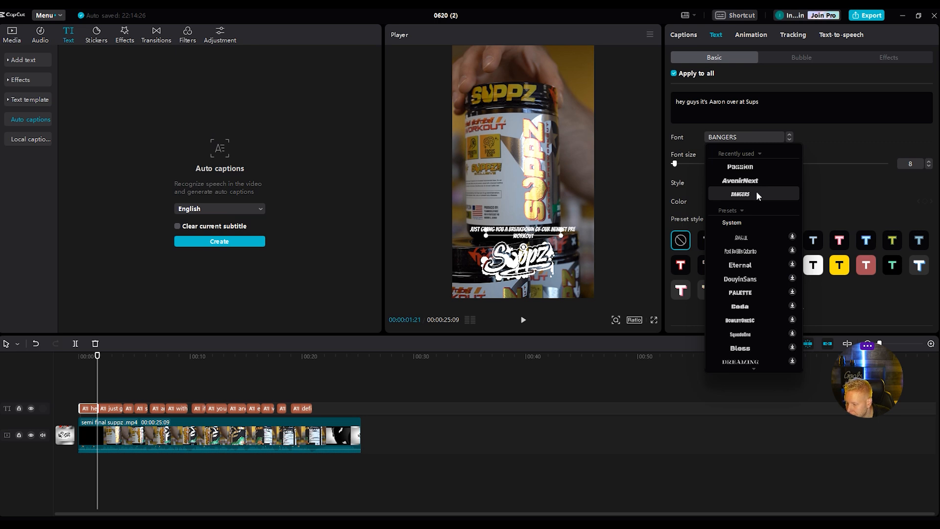
{"action": "left_click", "coordinate": [747, 223]}
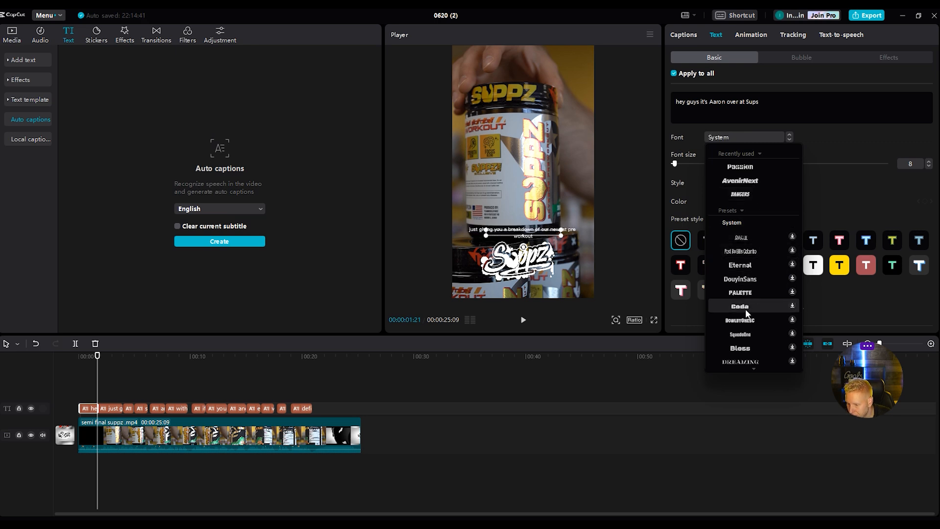
{"action": "left_click", "coordinate": [744, 320]}
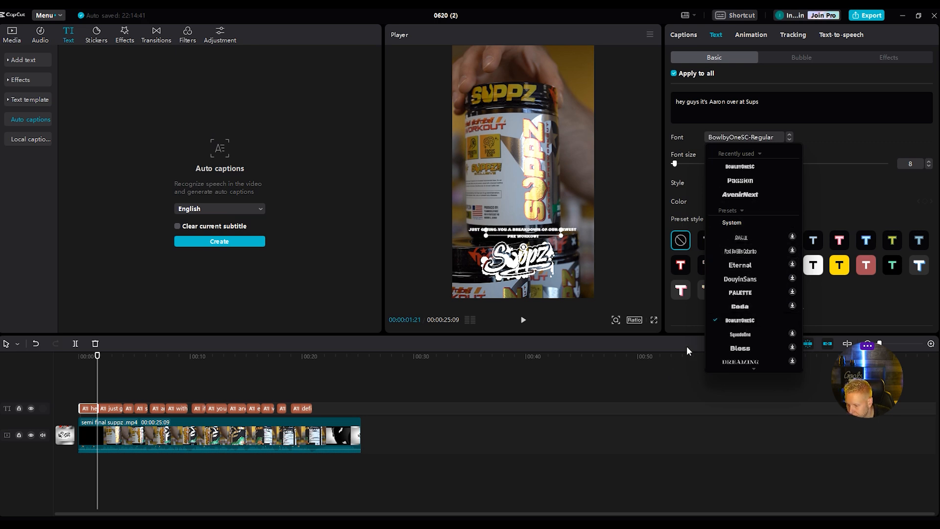
{"action": "left_click", "coordinate": [745, 318]}
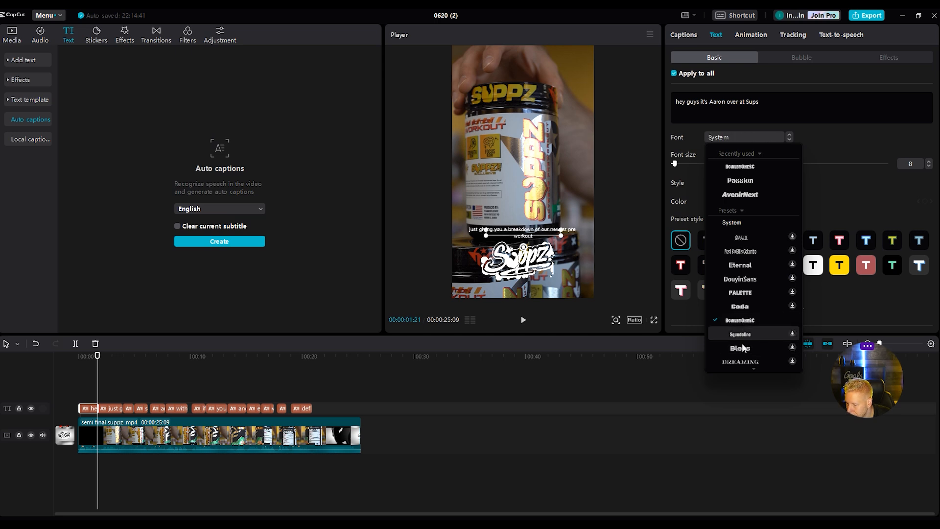
{"action": "left_click", "coordinate": [744, 321]}
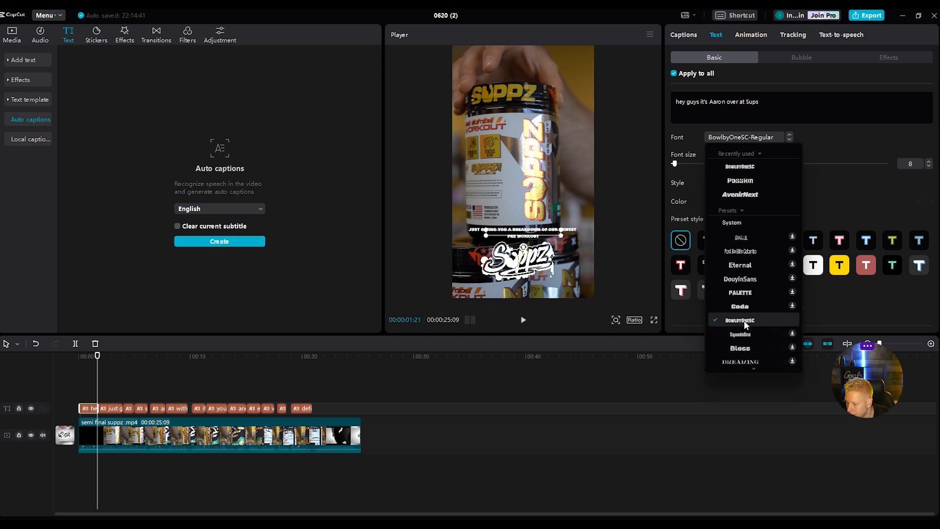
{"action": "left_click", "coordinate": [740, 308]}
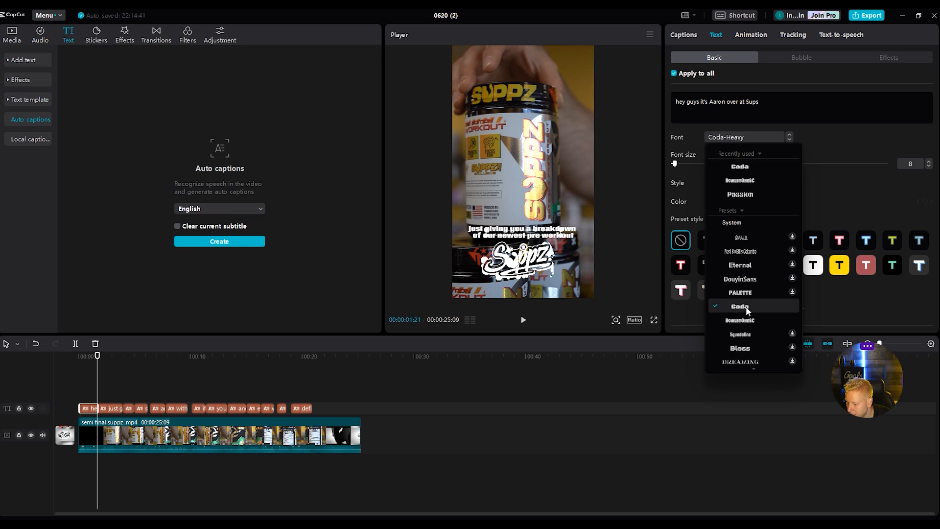
{"action": "left_click", "coordinate": [757, 304]}
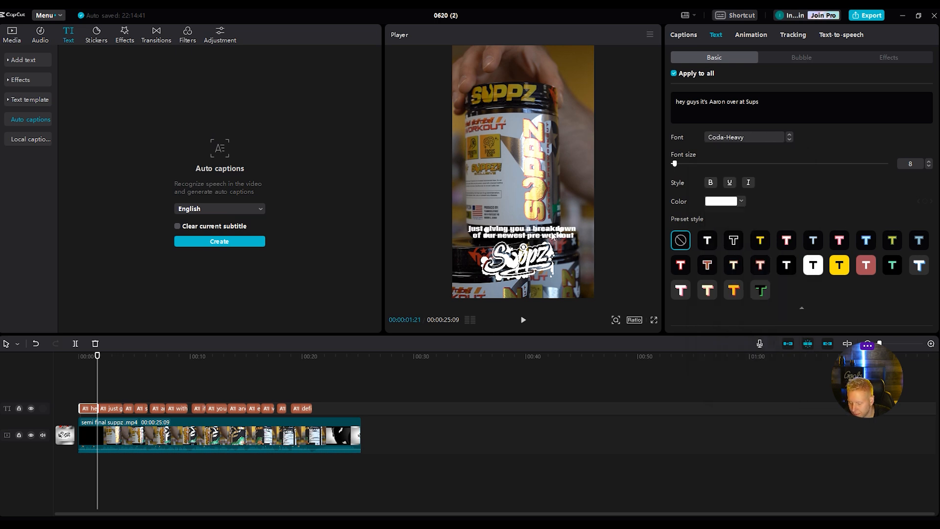
Try green and other text colors on the captions, then set the color back to white, FFFFFF
{"action": "left_click", "coordinate": [726, 202]}
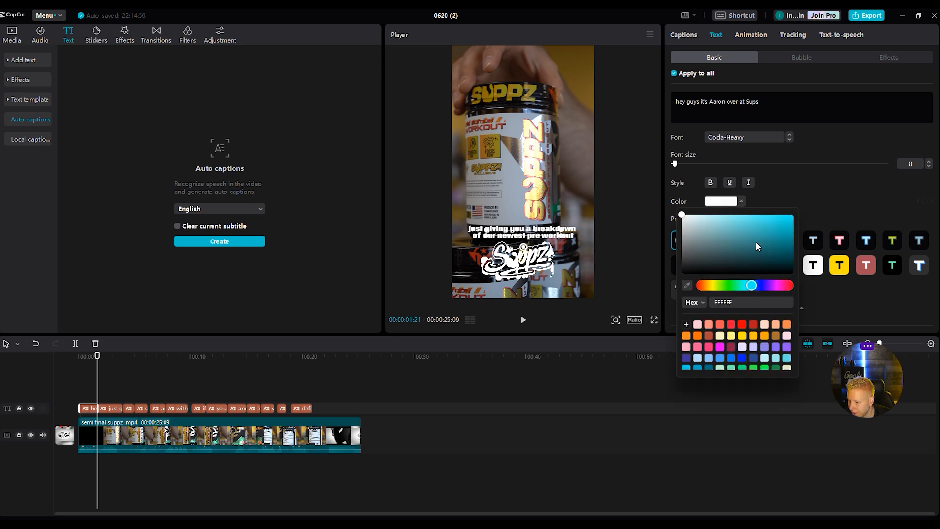
{"action": "left_click", "coordinate": [729, 285]}
{"action": "left_click_drag", "start_coordinate": [781, 227], "coordinate": [793, 214]}
{"action": "left_click", "coordinate": [742, 335]}
{"action": "scroll", "coordinate": [748, 347], "scroll_direction": "down", "scroll_amount": 3}
{"action": "left_click", "coordinate": [754, 334]}
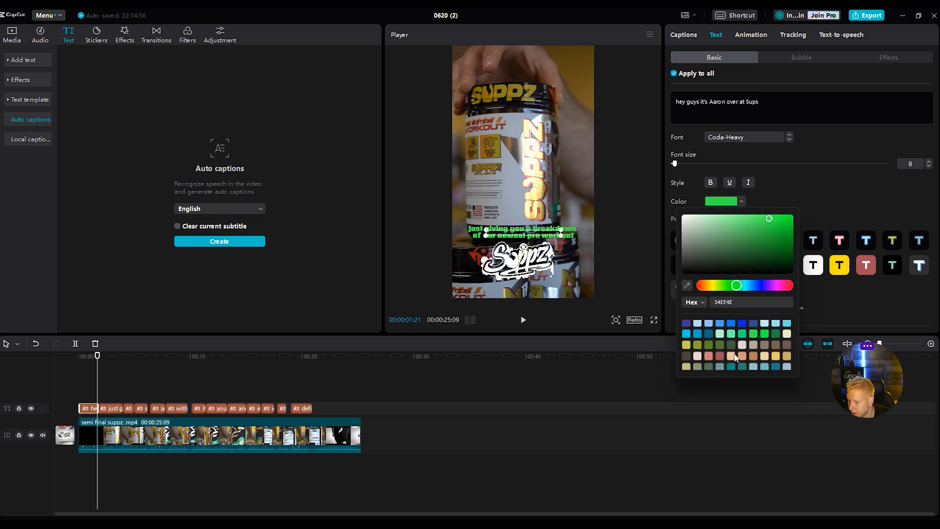
{"action": "left_click", "coordinate": [698, 331]}
{"action": "scroll", "coordinate": [749, 346], "scroll_direction": "up", "scroll_amount": 3}
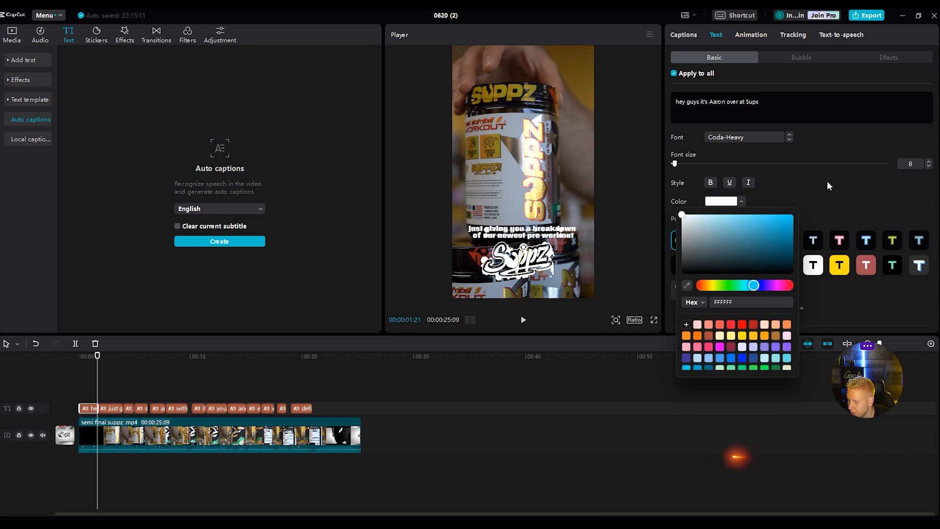
{"action": "left_click", "coordinate": [827, 181]}
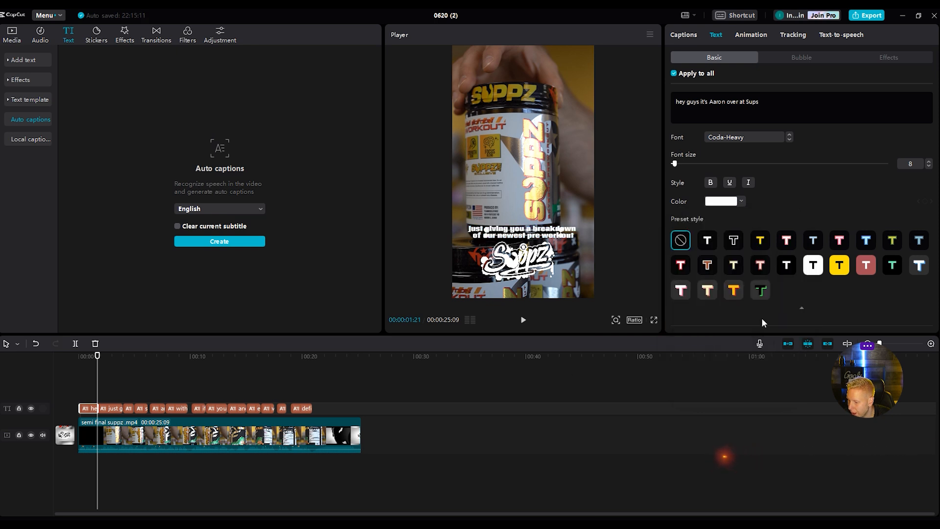
Try the yellow preset style, apply the solid white preset to all captions, and return the playhead to the start
{"action": "left_click", "coordinate": [760, 241]}
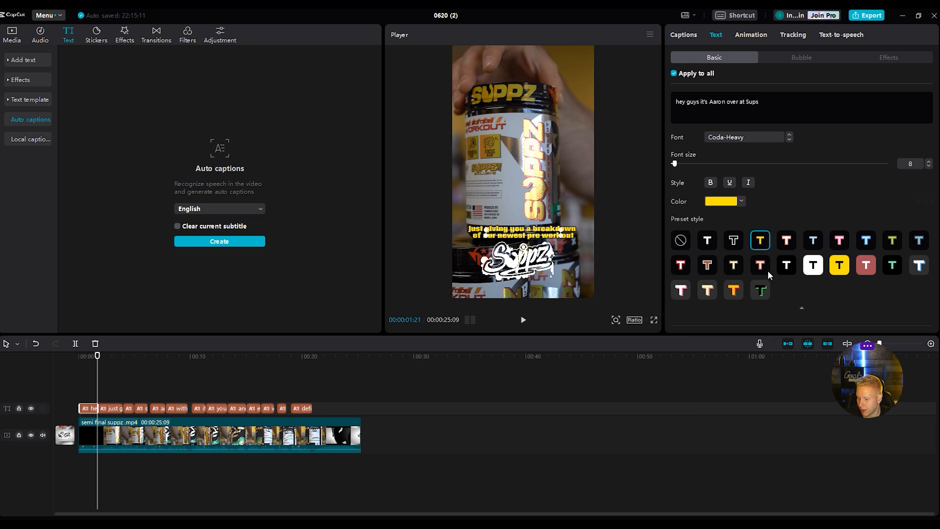
{"action": "left_click", "coordinate": [707, 239]}
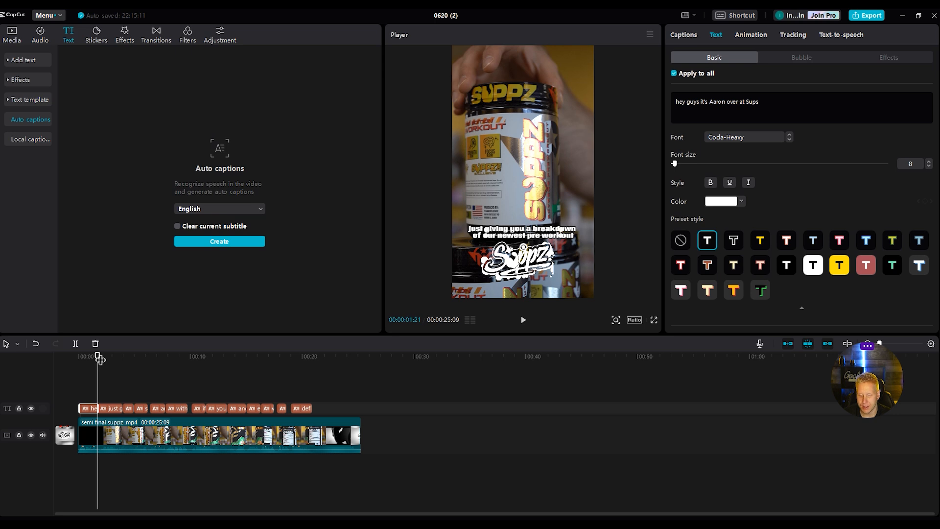
{"action": "left_click_drag", "start_coordinate": [97, 357], "coordinate": [81, 351]}
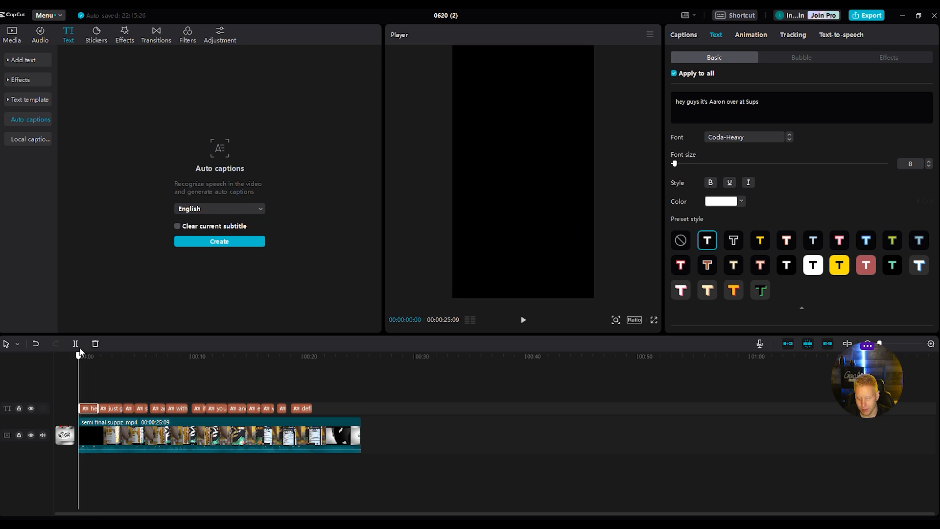
Preview the opening caption and capitalize its first word as "Hey"
{"action": "key", "text": "space"}
{"action": "key", "text": "space"}
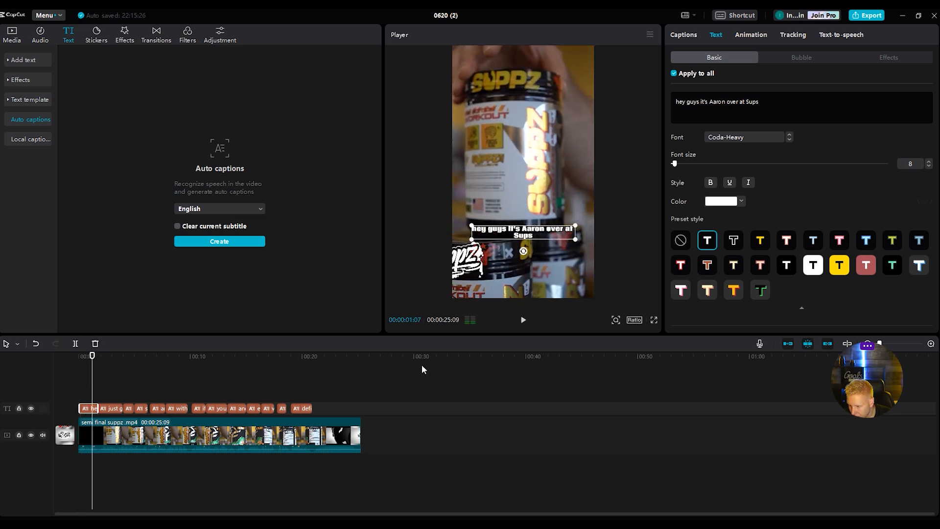
{"action": "left_click", "coordinate": [678, 104]}
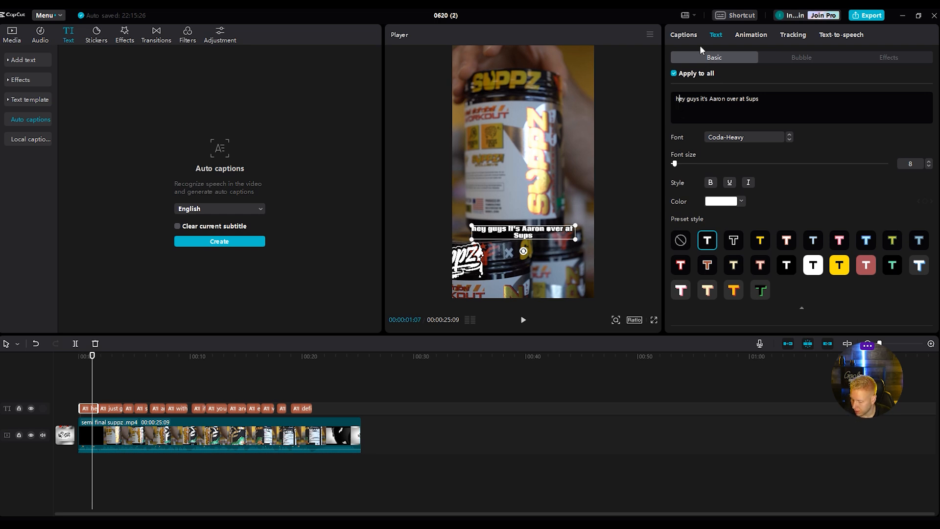
{"action": "key", "text": "Delete"}
{"action": "type", "text": "H"}
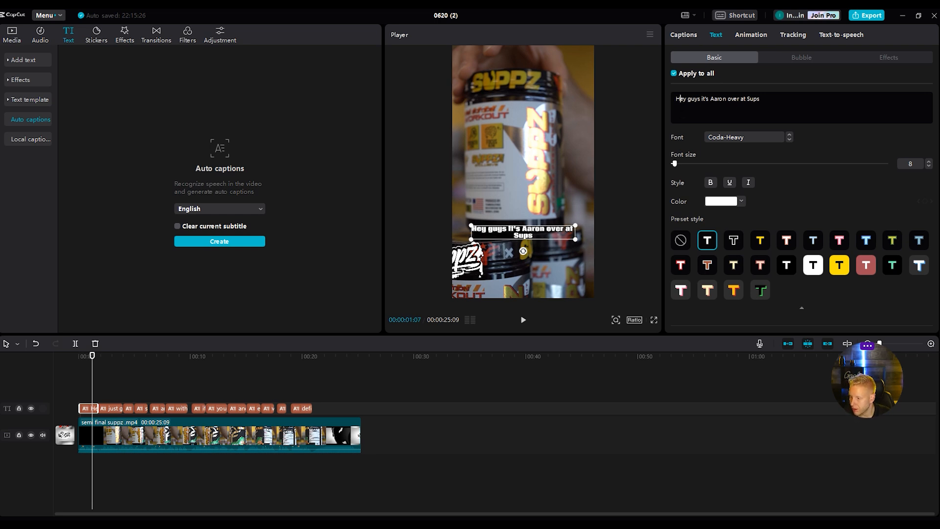
Correct the last word of the opening caption to the brand name SUPPZ in capitals
{"action": "key", "text": "BackSpace"}
{"action": "key", "text": "BackSpace"}
{"action": "type", "text": "PZ"}
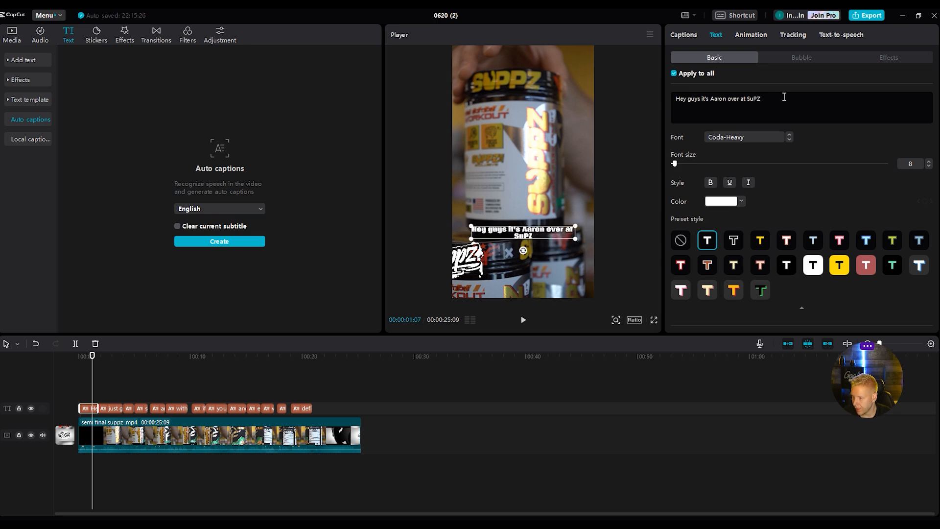
{"action": "key", "text": "BackSpace"}
{"action": "key", "text": "BackSpace"}
{"action": "key", "text": "BackSpace"}
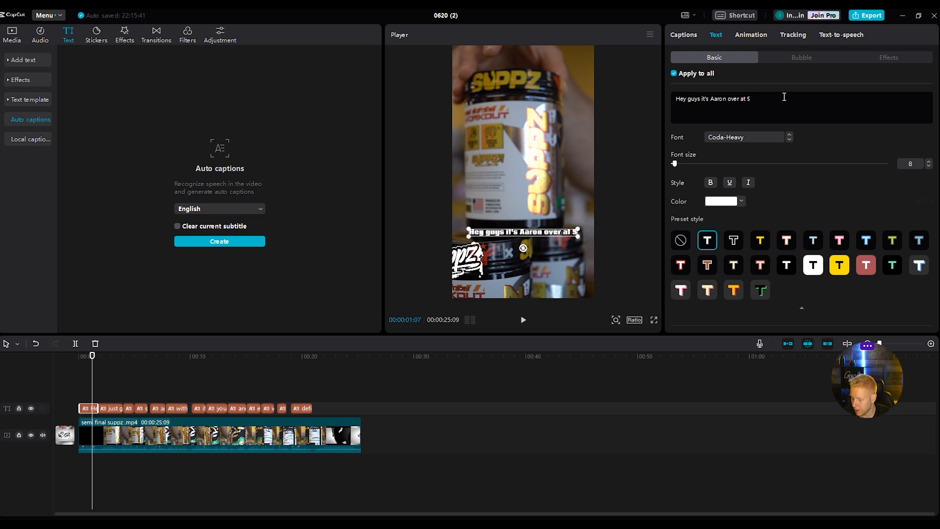
{"action": "type", "text": "UPPZ"}
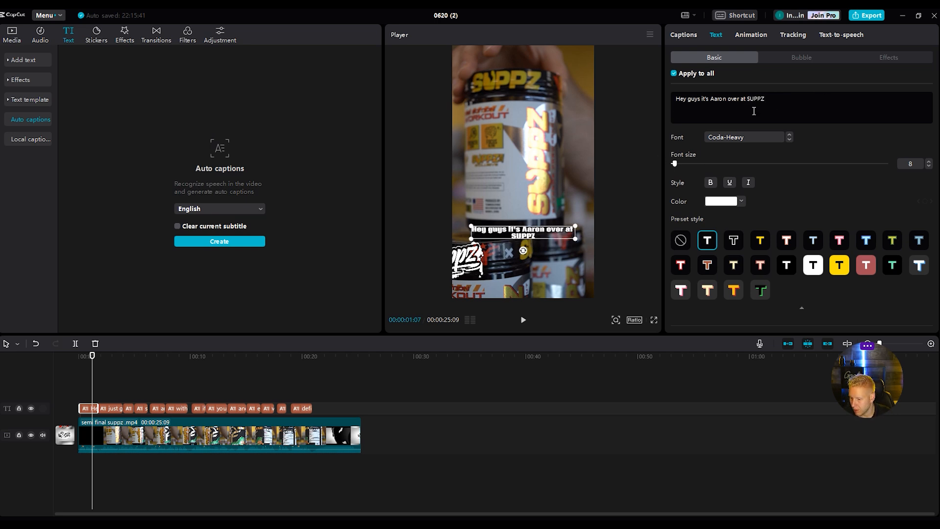
Color only the word SUPPZ in the opening caption yellow, FFDE00
{"action": "left_click_drag", "start_coordinate": [769, 98], "coordinate": [747, 98]}
{"action": "left_click", "coordinate": [731, 204]}
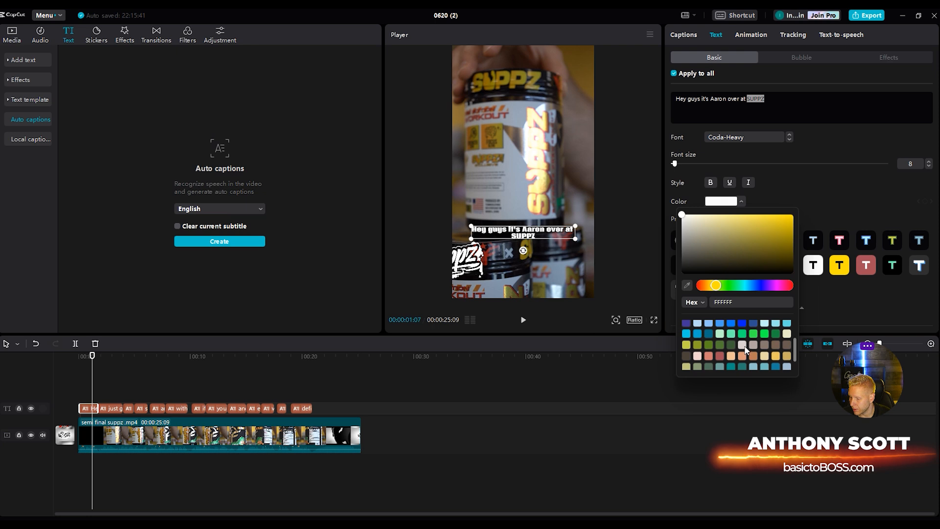
{"action": "left_click", "coordinate": [742, 336]}
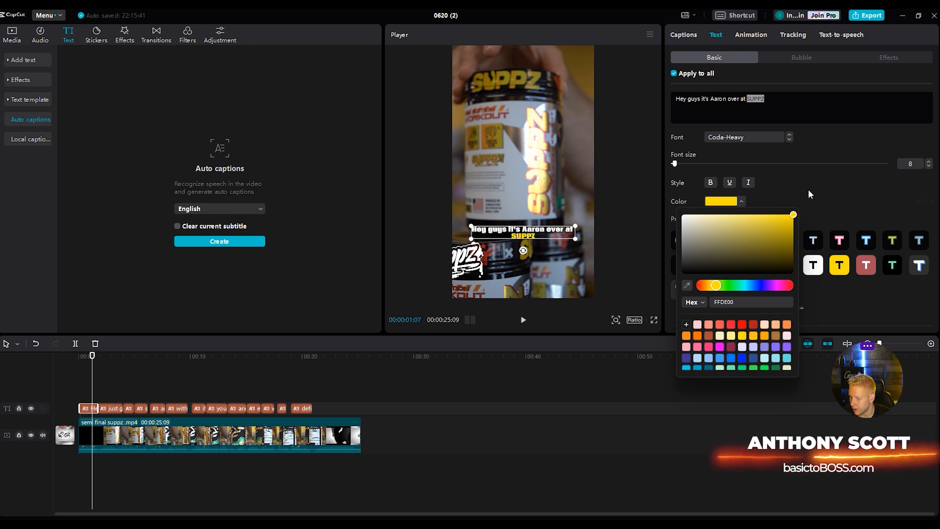
{"action": "left_click", "coordinate": [824, 198]}
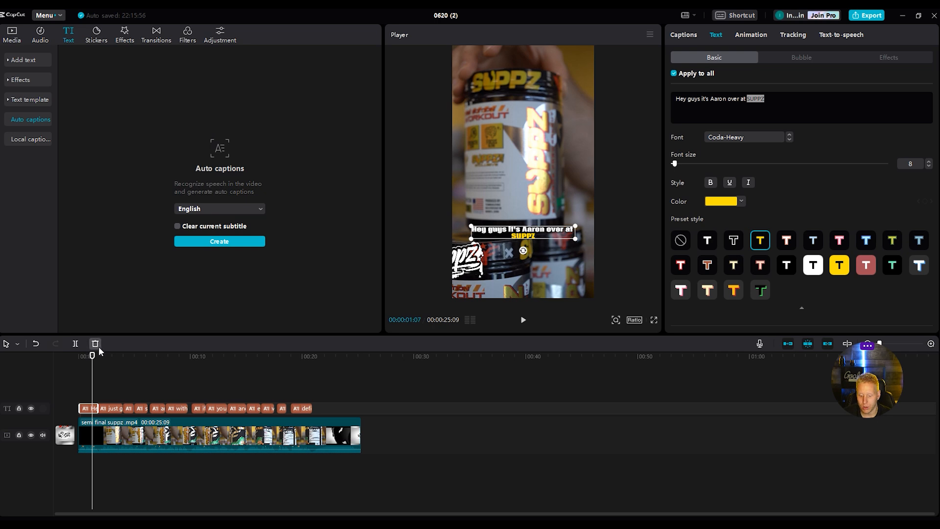
Play the video from the start into the second caption and color its words "of our newest pre workout" yellow, FFDE00
{"action": "left_click_drag", "start_coordinate": [94, 361], "coordinate": [79, 357]}
{"action": "key", "text": "space"}
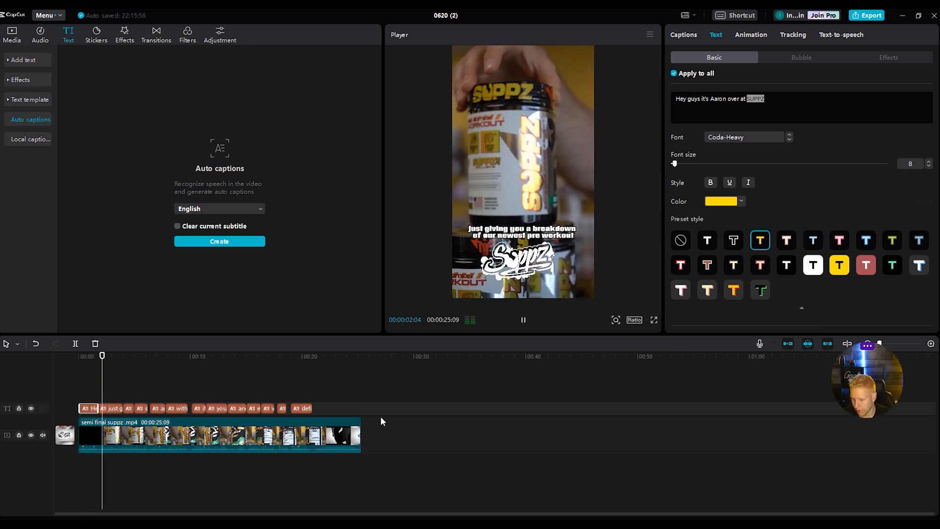
{"action": "key", "text": "space"}
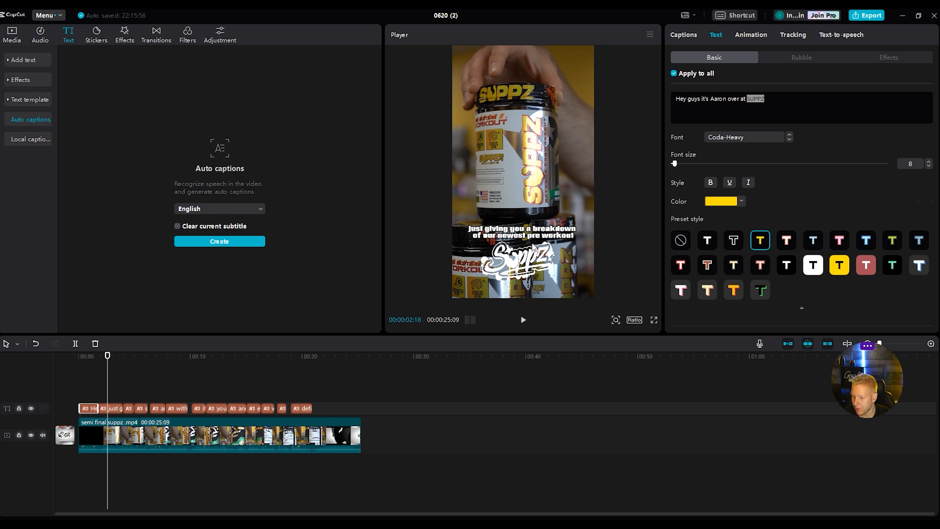
{"action": "left_click", "coordinate": [774, 107]}
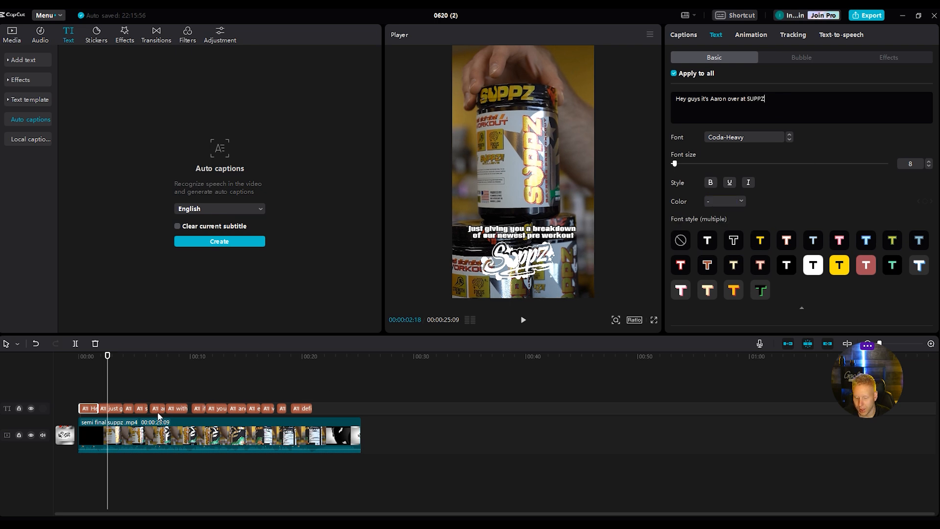
{"action": "left_click", "coordinate": [110, 409]}
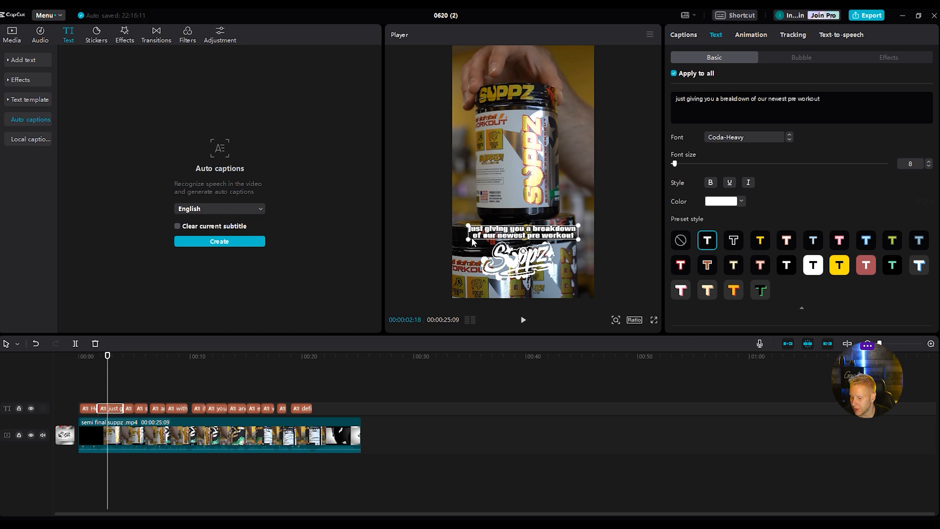
{"action": "left_click_drag", "start_coordinate": [752, 100], "coordinate": [837, 100]}
{"action": "left_click", "coordinate": [724, 201]}
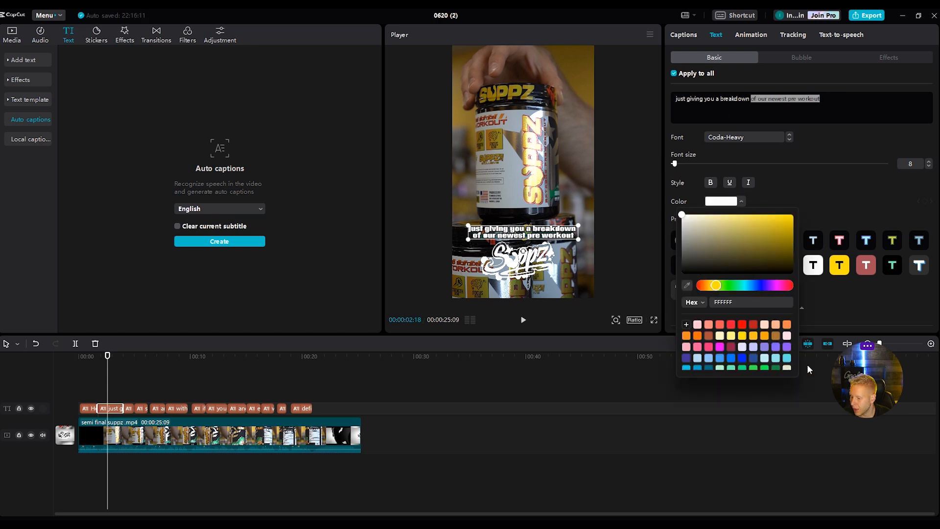
{"action": "left_click", "coordinate": [743, 336]}
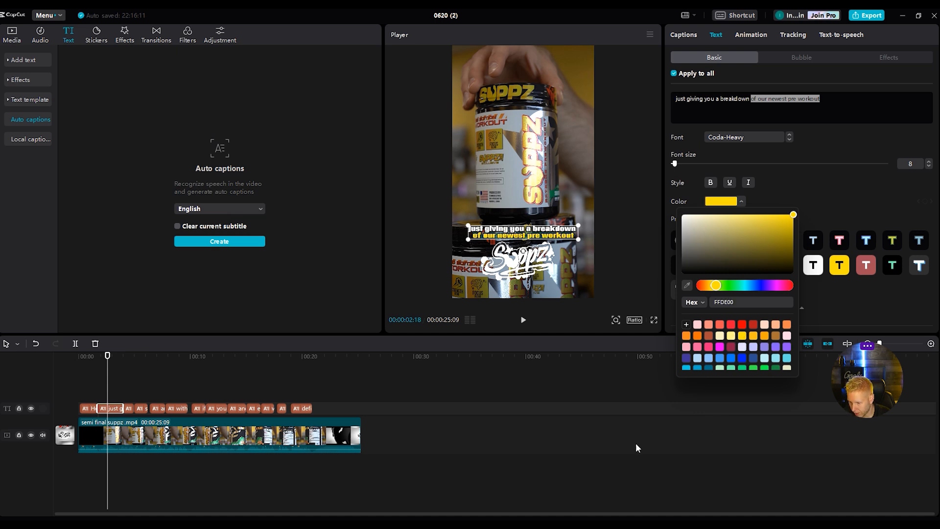
{"action": "left_click", "coordinate": [594, 443]}
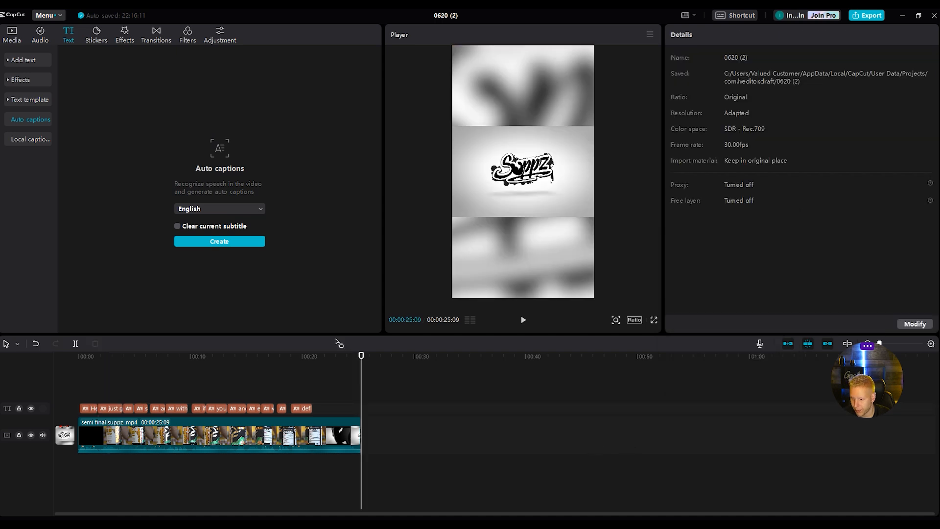
In the "to hit our stores" caption, color the word "stores" orange-yellow, FFBF17, and set its font size to 11
{"action": "left_click_drag", "start_coordinate": [362, 355], "coordinate": [137, 356]}
{"action": "left_click", "coordinate": [99, 362]}
{"action": "key", "text": "space"}
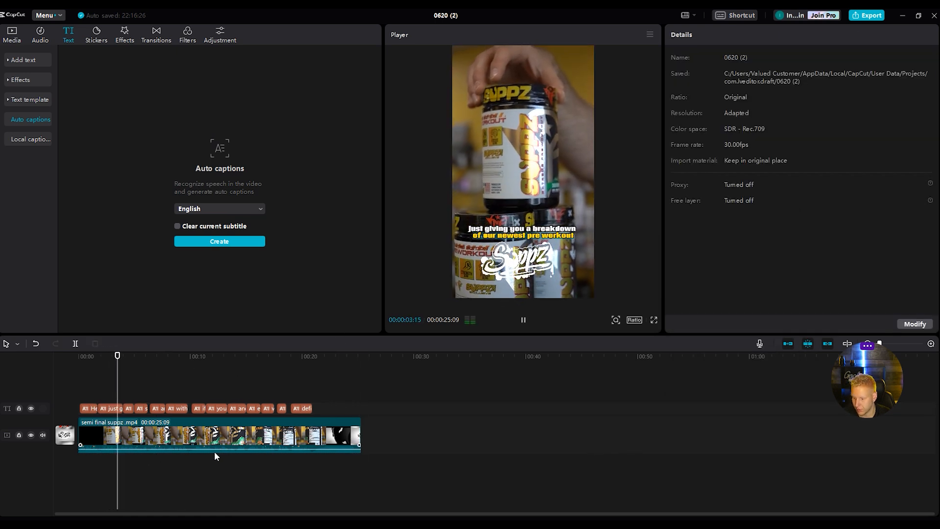
{"action": "key", "text": "space"}
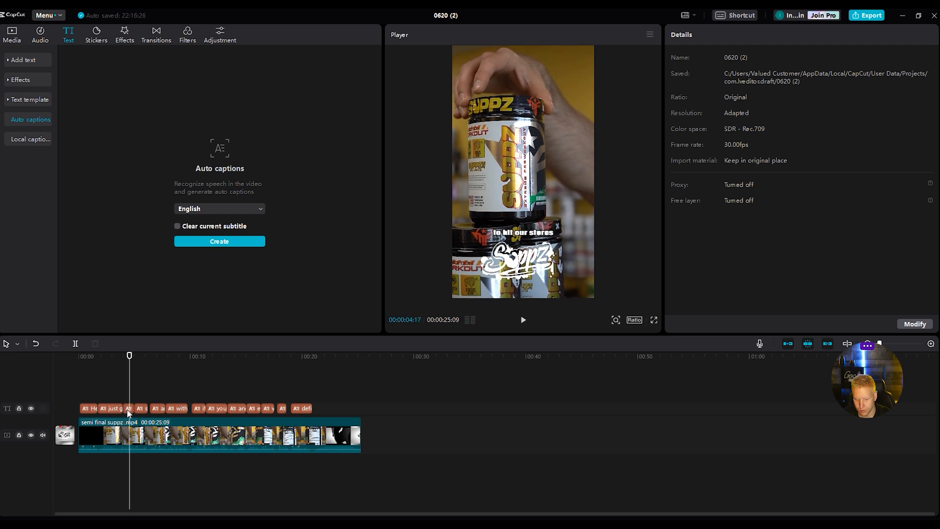
{"action": "left_click", "coordinate": [129, 408]}
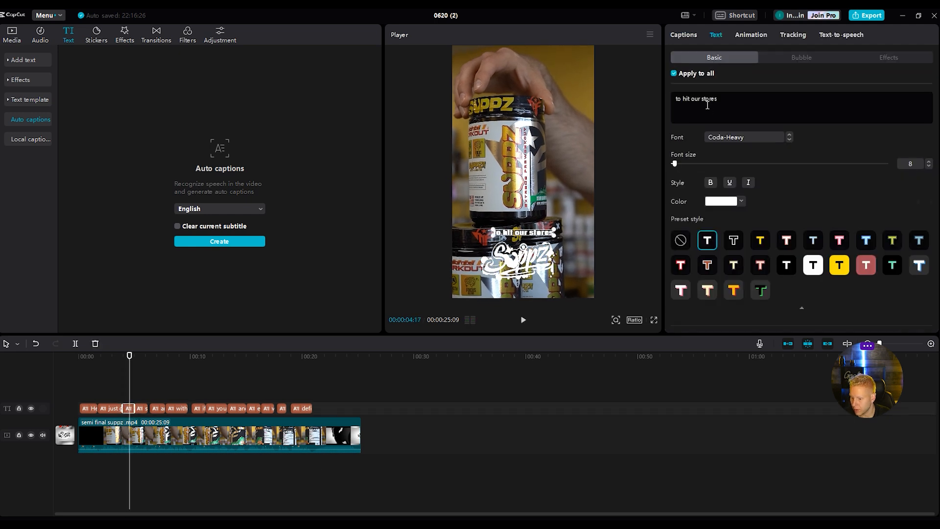
{"action": "left_click", "coordinate": [690, 100]}
{"action": "double_click", "coordinate": [703, 100]}
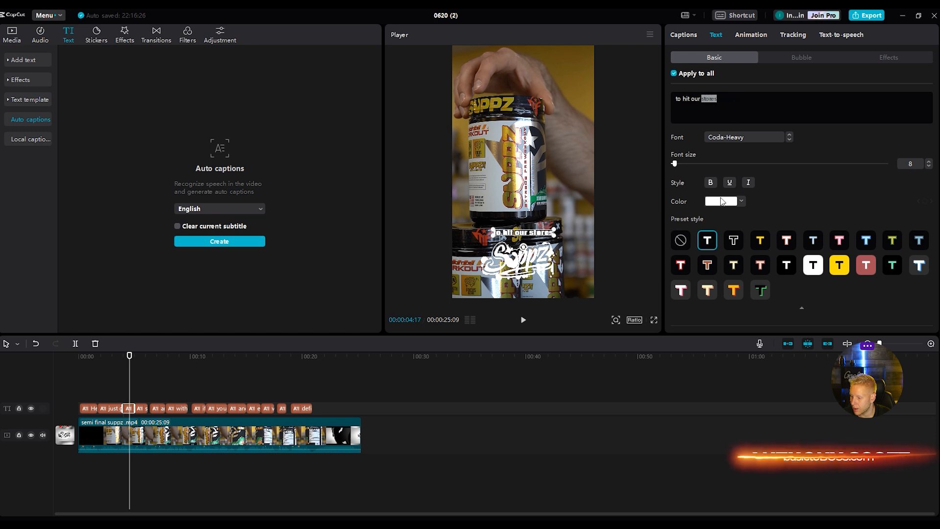
{"action": "left_click", "coordinate": [742, 201]}
{"action": "left_click", "coordinate": [754, 336]}
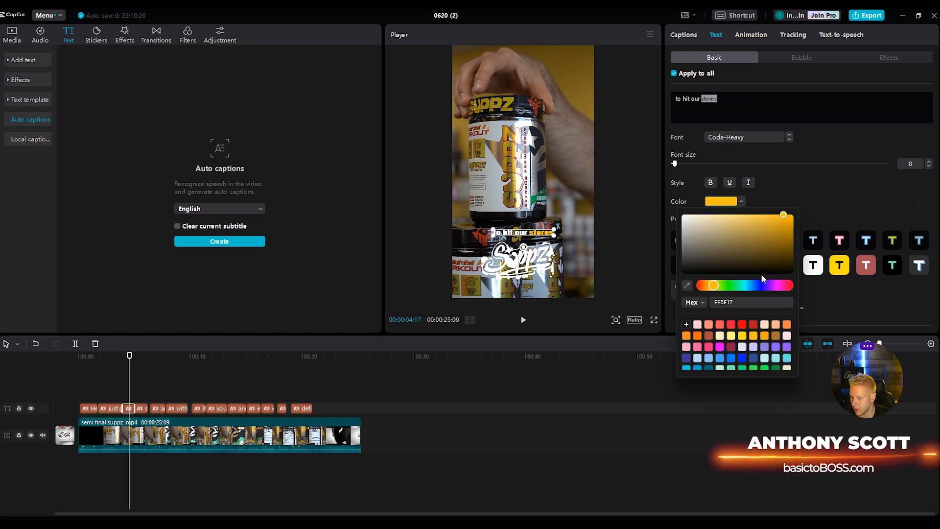
{"action": "left_click", "coordinate": [815, 178]}
{"action": "left_click_drag", "start_coordinate": [675, 164], "coordinate": [678, 165]}
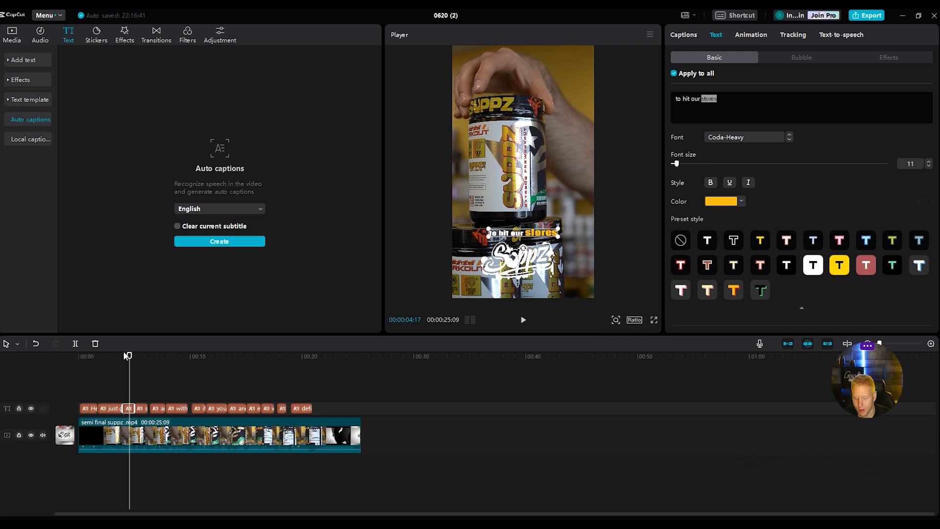
Set the font size of "of our newest pre workout" in the second caption to 9
{"action": "left_click_drag", "start_coordinate": [127, 355], "coordinate": [121, 367]}
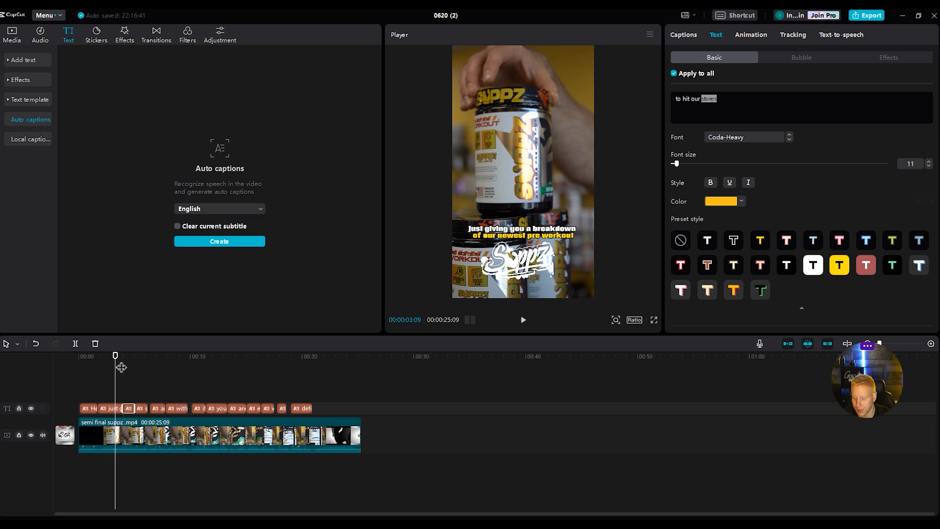
{"action": "left_click", "coordinate": [118, 410]}
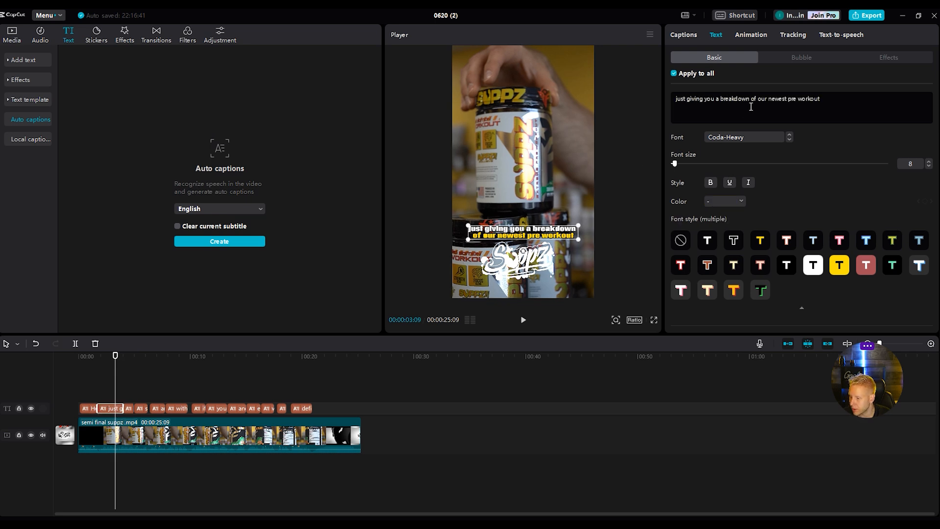
{"action": "left_click_drag", "start_coordinate": [753, 100], "coordinate": [751, 174]}
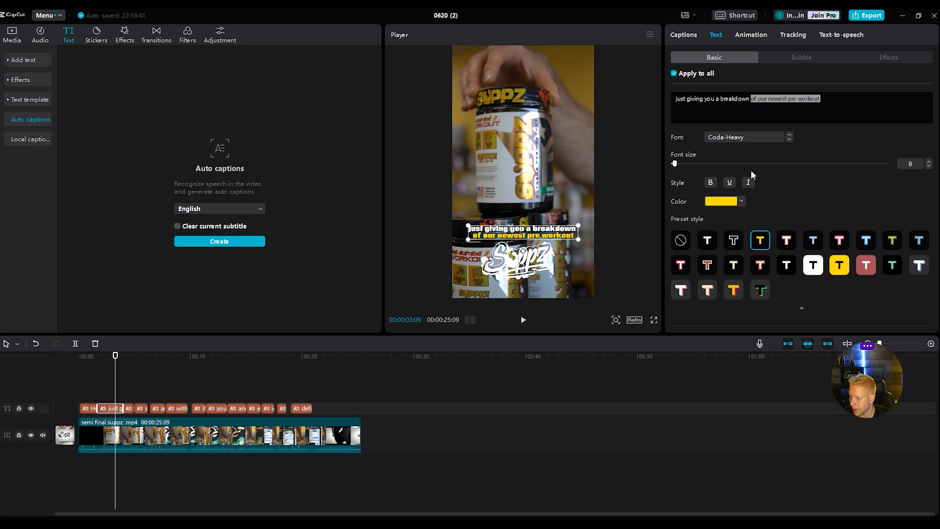
{"action": "left_click_drag", "start_coordinate": [674, 164], "coordinate": [675, 164]}
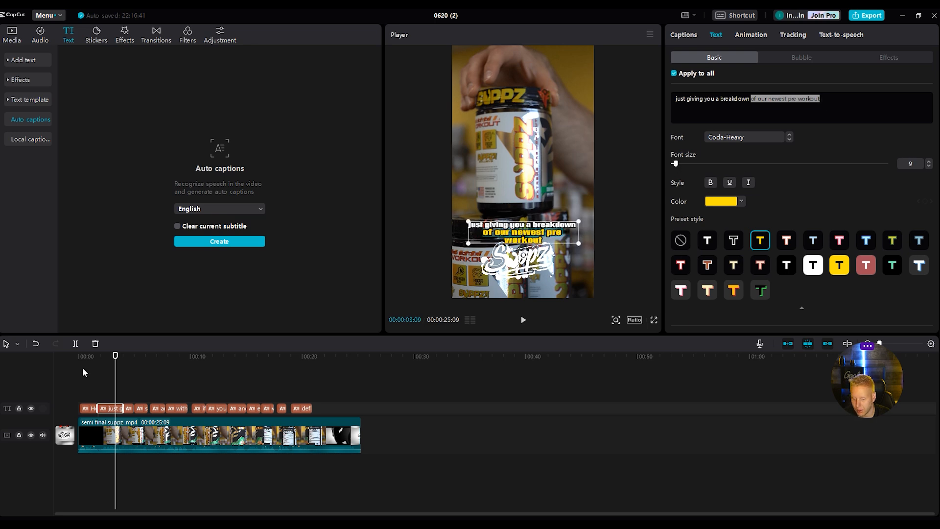
Set the font size of the word SUPPZ in the opening caption to 11
{"action": "left_click_drag", "start_coordinate": [115, 356], "coordinate": [89, 360]}
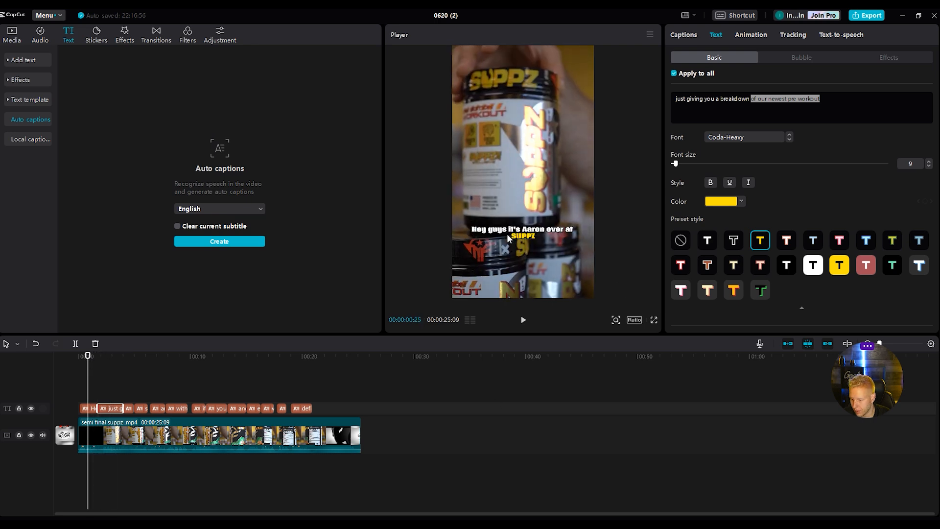
{"action": "left_click", "coordinate": [764, 112]}
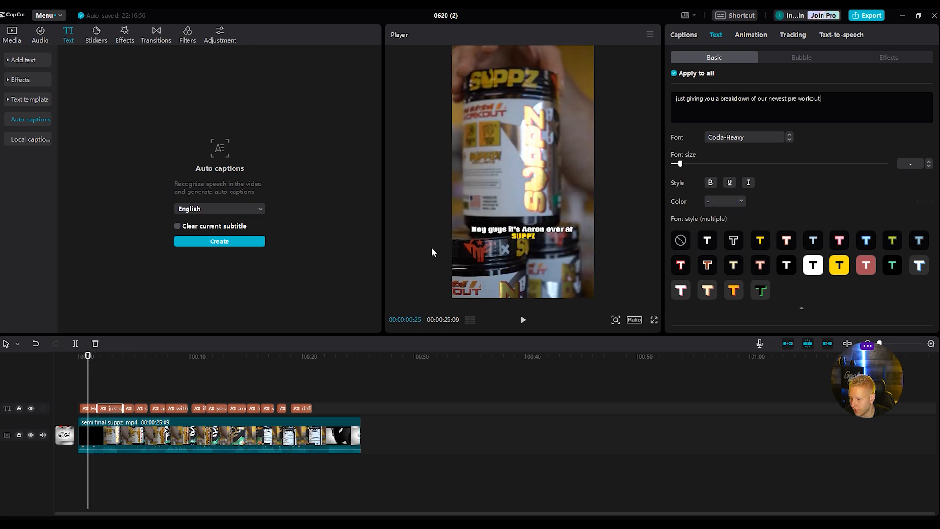
{"action": "left_click", "coordinate": [91, 411]}
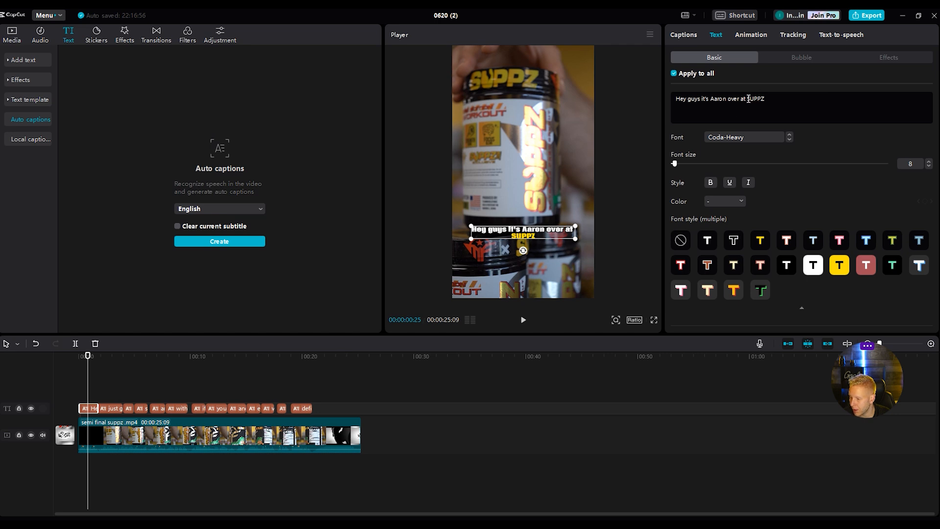
{"action": "left_click_drag", "start_coordinate": [748, 98], "coordinate": [771, 104]}
{"action": "left_click_drag", "start_coordinate": [677, 165], "coordinate": [680, 166]}
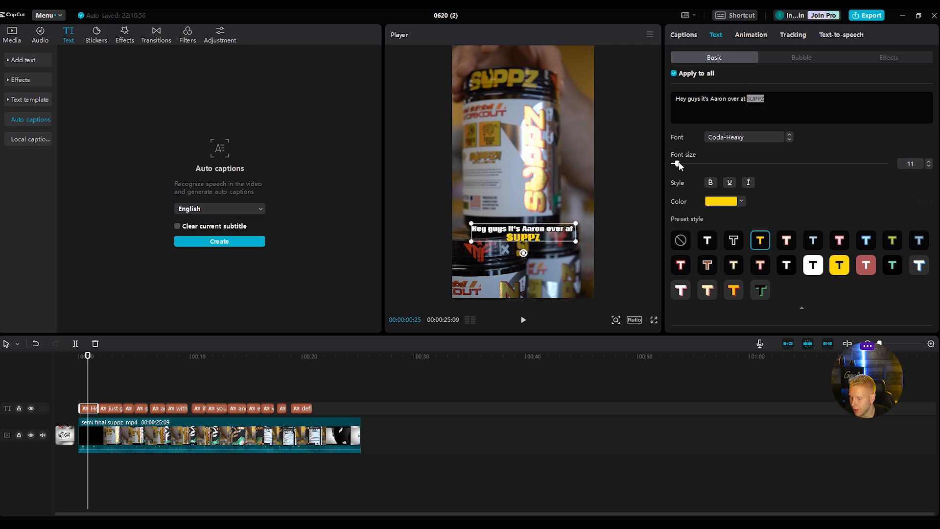
Play back the captions, compare yellow shades on the word "stores" in the third caption, and set its color to FFDE00
{"action": "left_click", "coordinate": [104, 379]}
{"action": "key", "text": "space"}
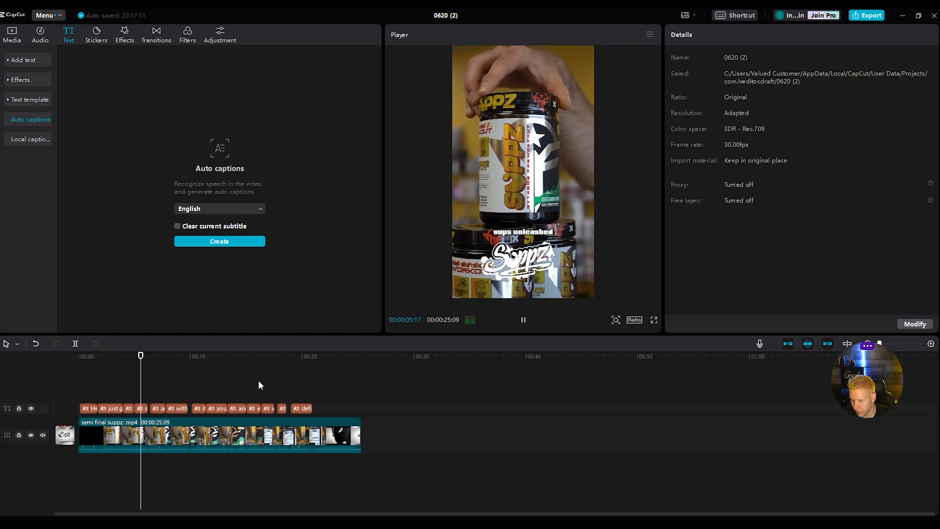
{"action": "left_click_drag", "start_coordinate": [147, 356], "coordinate": [128, 363]}
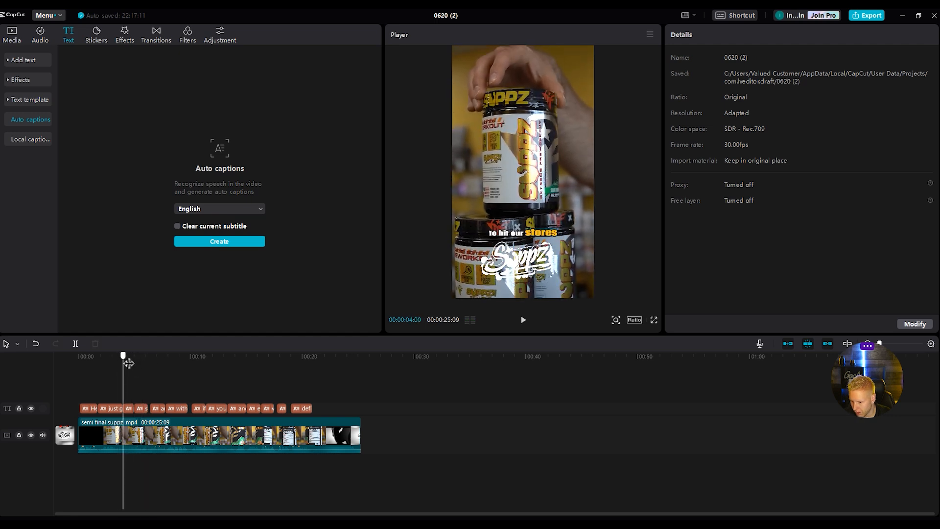
{"action": "left_click", "coordinate": [129, 411]}
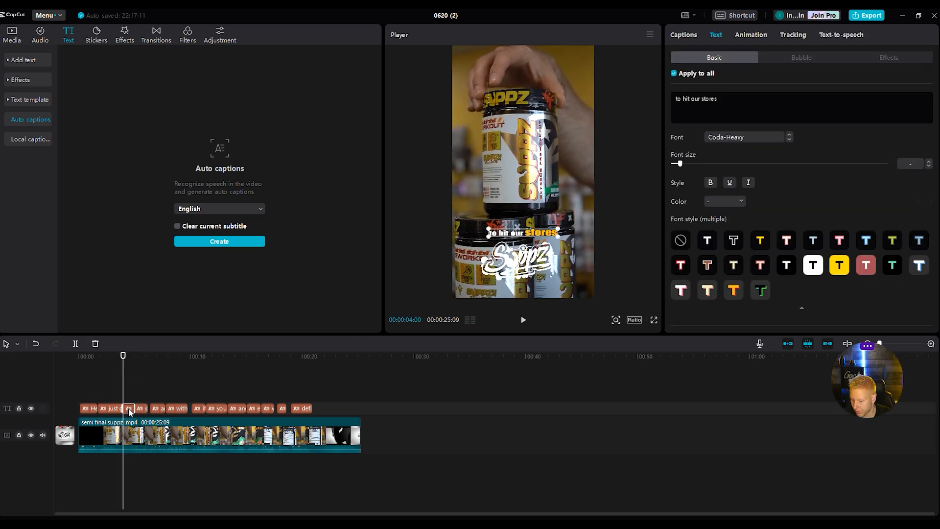
{"action": "left_click_drag", "start_coordinate": [722, 102], "coordinate": [710, 97]}
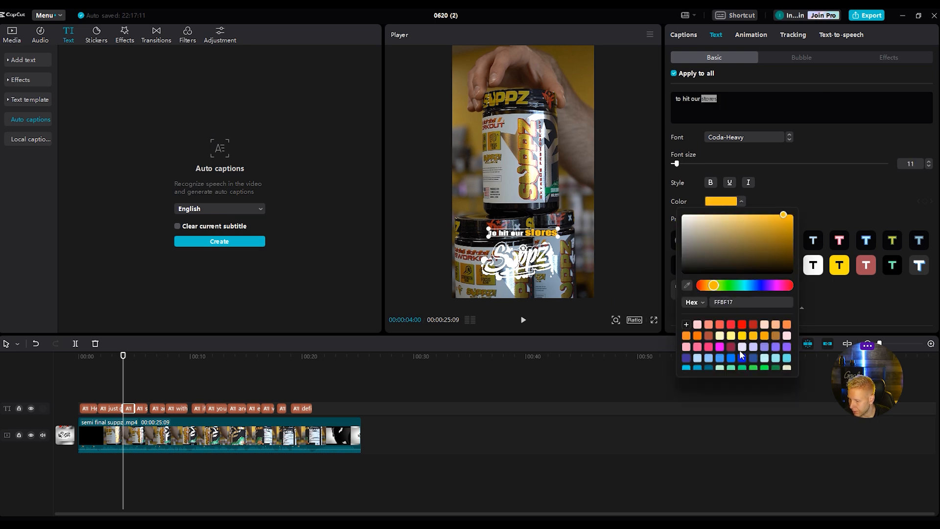
{"action": "left_click", "coordinate": [742, 336]}
{"action": "scroll", "coordinate": [745, 338], "scroll_direction": "down", "scroll_amount": 3}
{"action": "scroll", "coordinate": [745, 339], "scroll_direction": "up", "scroll_amount": 3}
{"action": "left_click", "coordinate": [732, 336]}
{"action": "left_click", "coordinate": [752, 337]}
{"action": "left_click", "coordinate": [742, 337]}
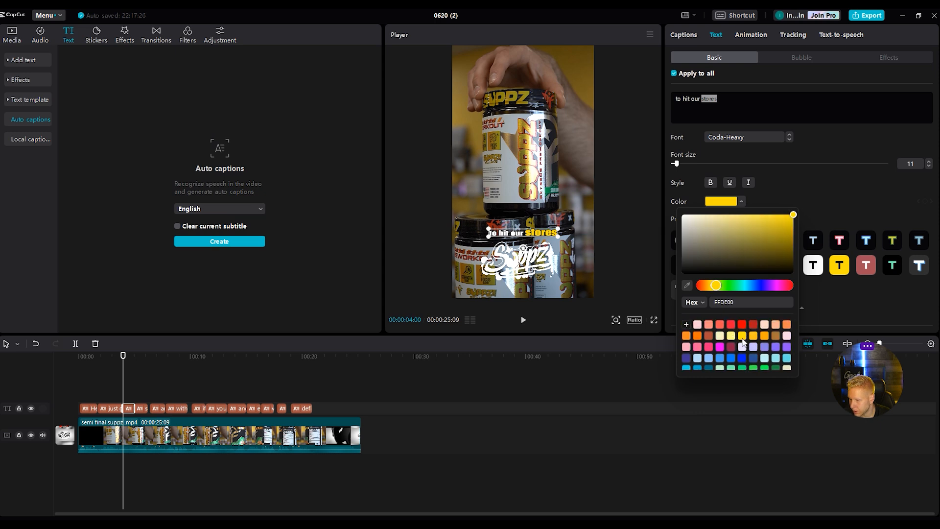
Play on to the "sups unleashed" caption and correct the word "sups" to SUPPZ
{"action": "left_click", "coordinate": [815, 209]}
{"action": "key", "text": "space"}
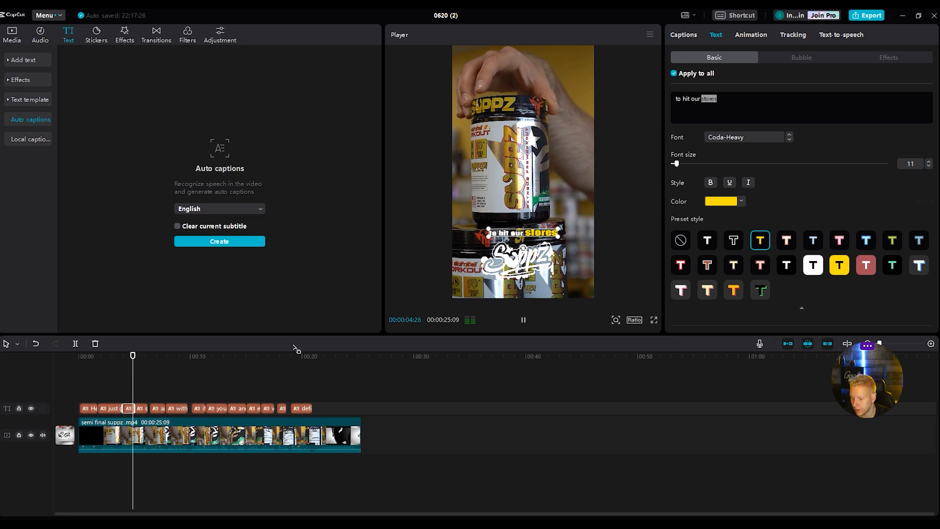
{"action": "key", "text": "space"}
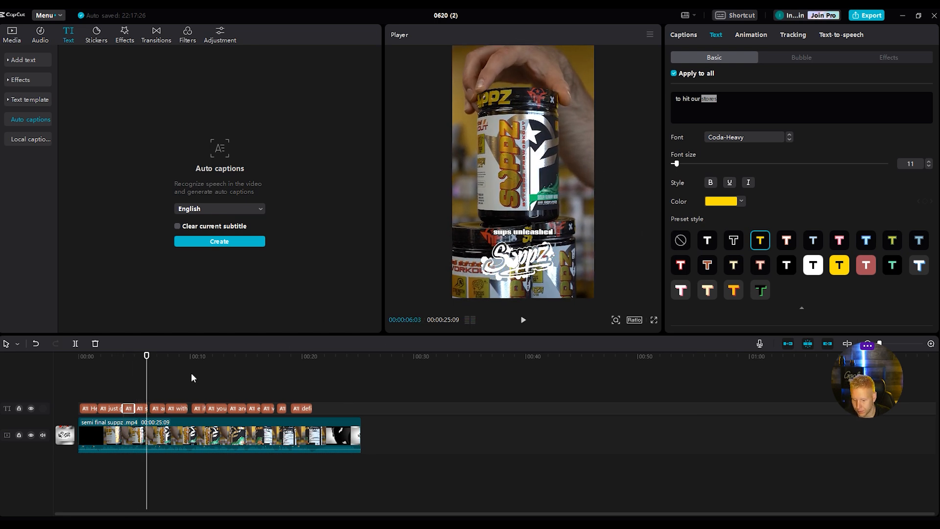
{"action": "left_click", "coordinate": [143, 410]}
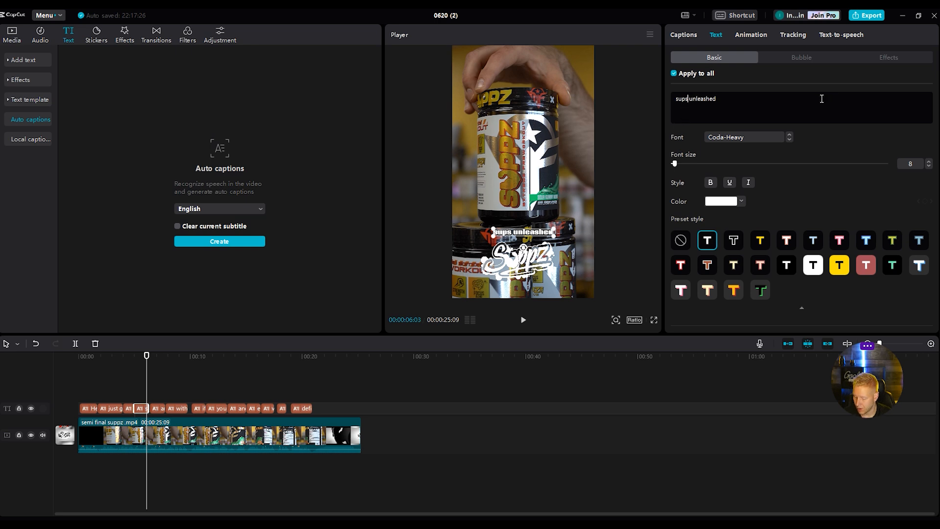
{"action": "key", "text": "BackSpace"}
{"action": "key", "text": "BackSpace"}
{"action": "key", "text": "BackSpace"}
{"action": "key", "text": "BackSpace"}
{"action": "type", "text": "SUPPZ"}
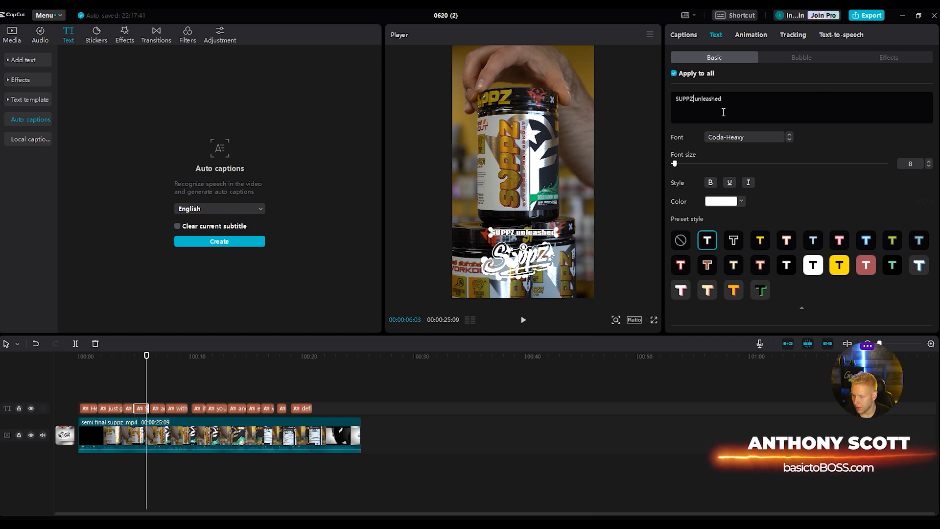
Color the word "unleashed" in the "SUPPZ unleashed" caption yellow, FFDE00
{"action": "double_click", "coordinate": [695, 98]}
{"action": "left_click_drag", "start_coordinate": [695, 98], "coordinate": [662, 102]}
{"action": "left_click", "coordinate": [709, 102]}
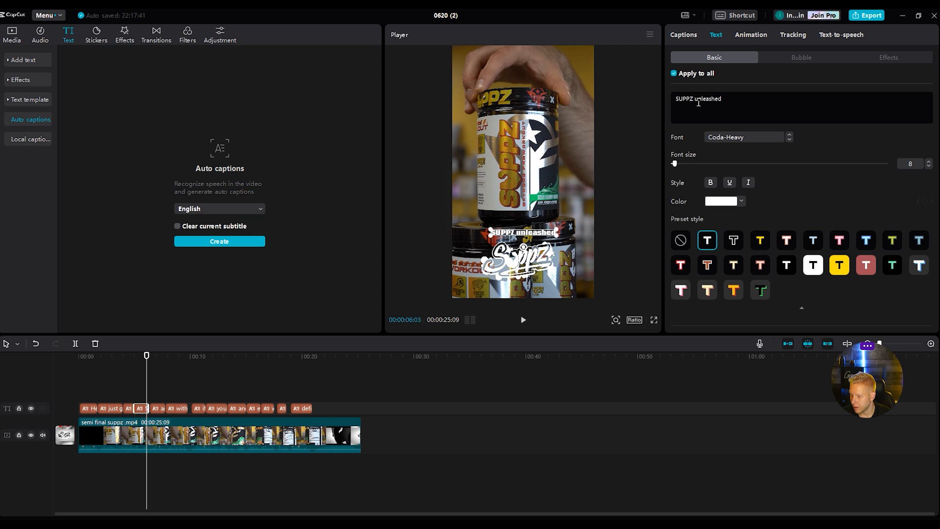
{"action": "left_click_drag", "start_coordinate": [694, 100], "coordinate": [745, 99]}
{"action": "left_click", "coordinate": [718, 201]}
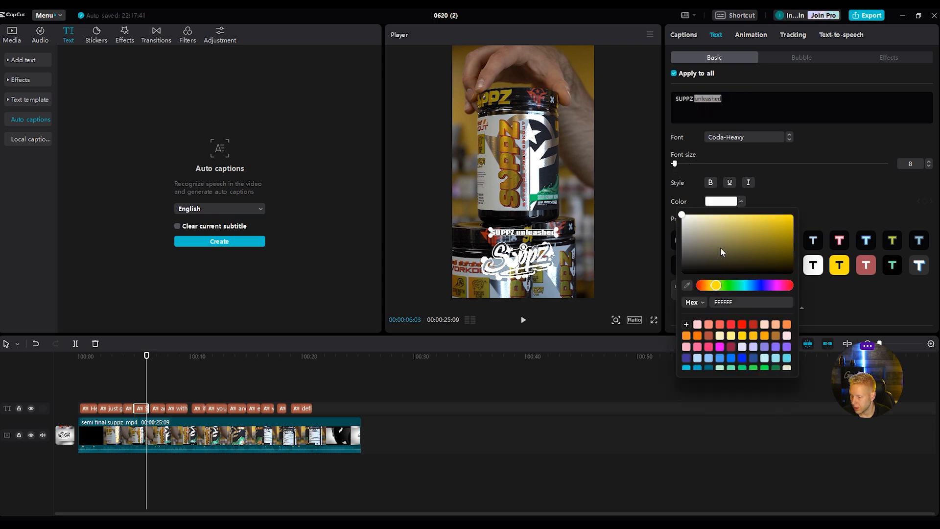
{"action": "left_click", "coordinate": [742, 336]}
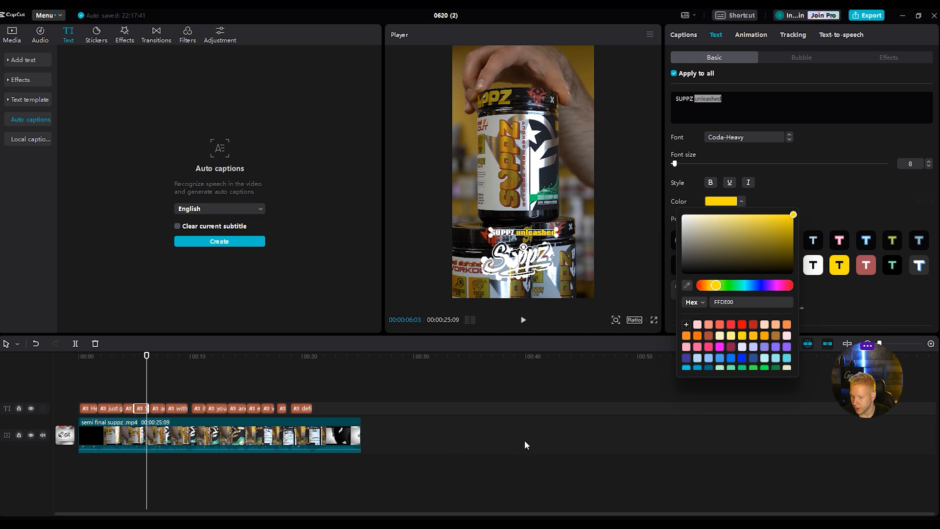
Set the font size of the word "unleashed" to 12
{"action": "left_click", "coordinate": [735, 101]}
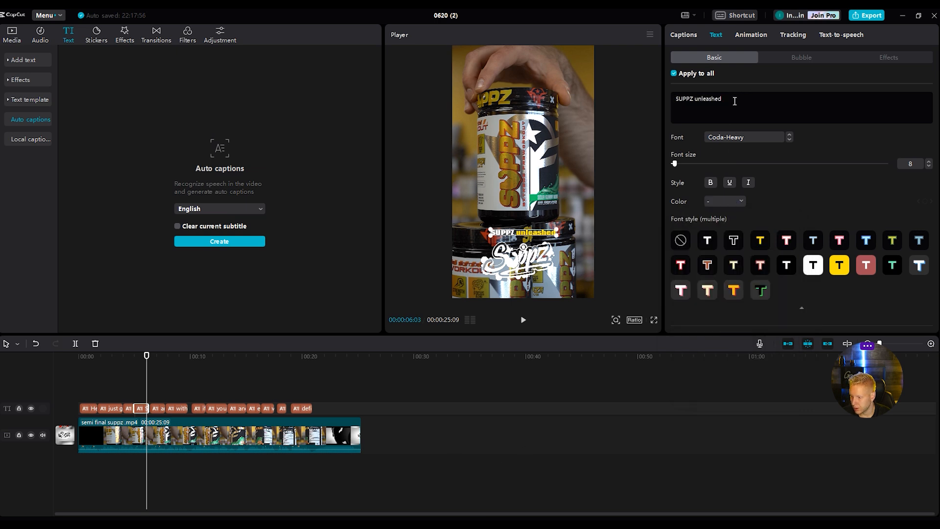
{"action": "left_click_drag", "start_coordinate": [695, 100], "coordinate": [743, 105]}
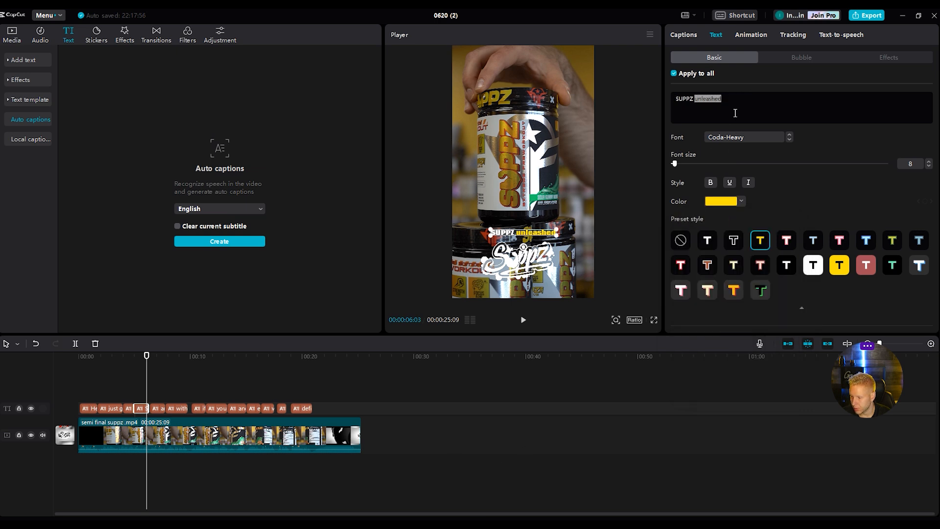
{"action": "left_click_drag", "start_coordinate": [675, 166], "coordinate": [678, 166]}
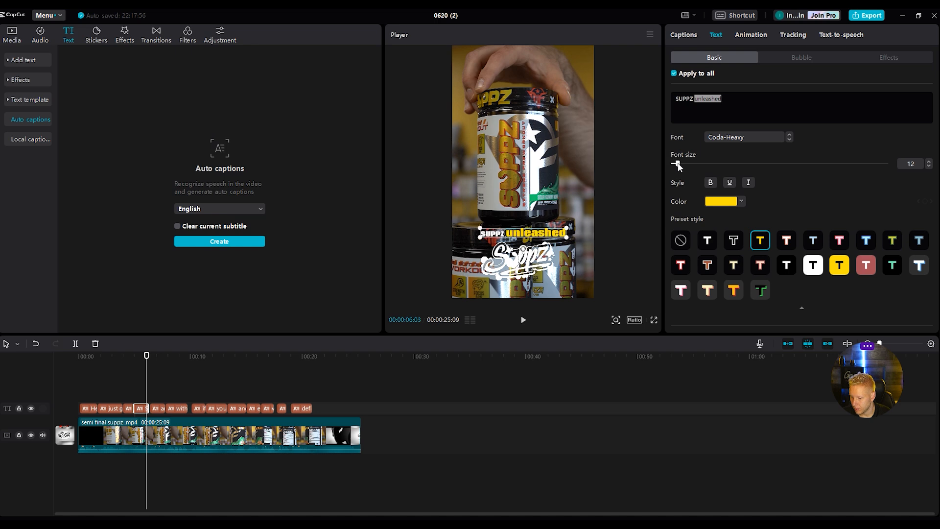
Play on to the "an exclusive collaboration" caption and color the word "exclusive" yellow
{"action": "left_click", "coordinate": [470, 452]}
{"action": "key", "text": "space"}
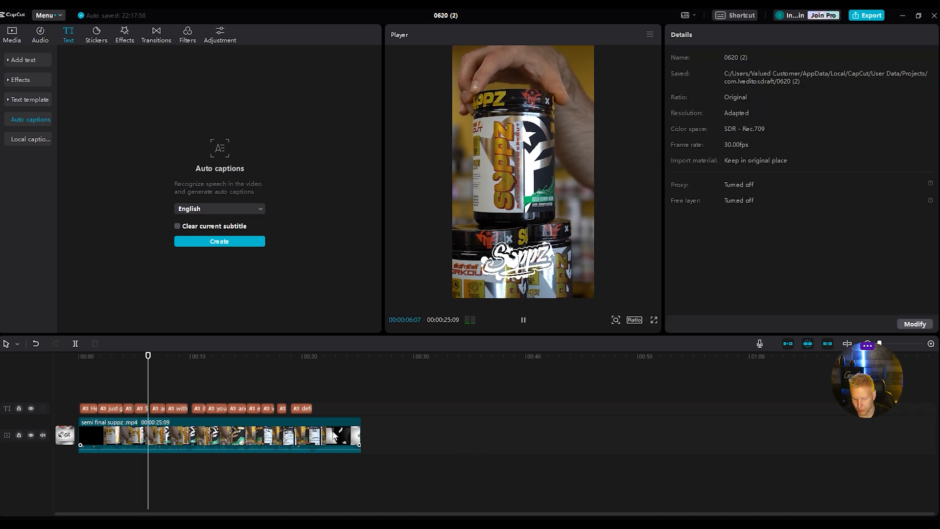
{"action": "key", "text": "space"}
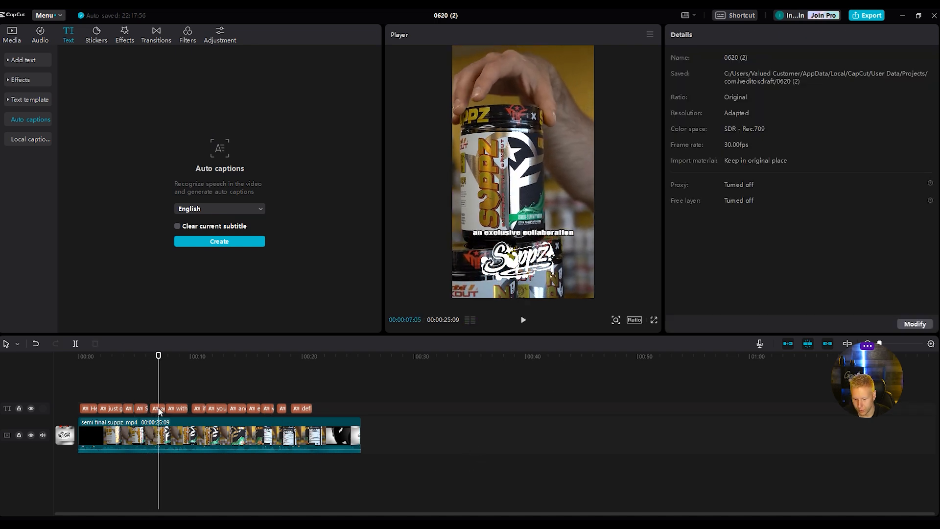
{"action": "left_click", "coordinate": [160, 409]}
{"action": "left_click_drag", "start_coordinate": [691, 100], "coordinate": [705, 101]}
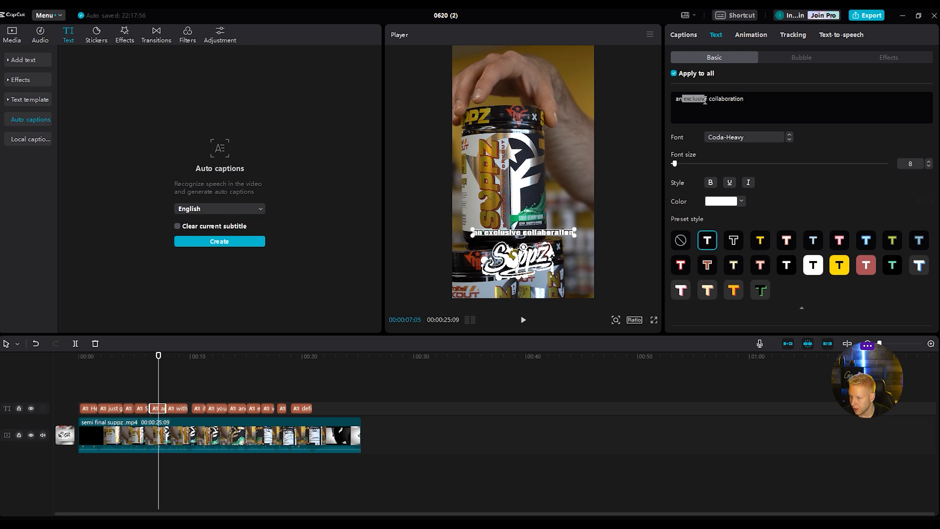
{"action": "left_click", "coordinate": [719, 201]}
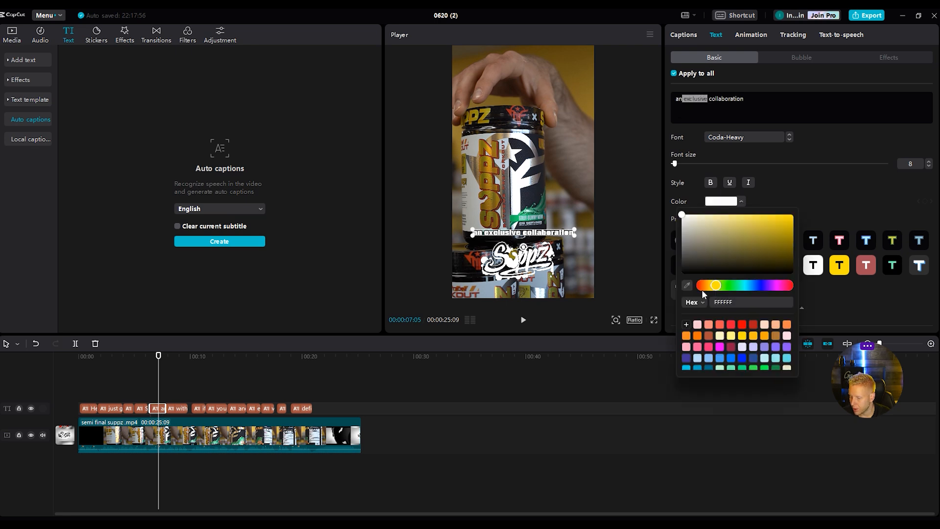
{"action": "left_click", "coordinate": [743, 336]}
{"action": "left_click", "coordinate": [375, 498]}
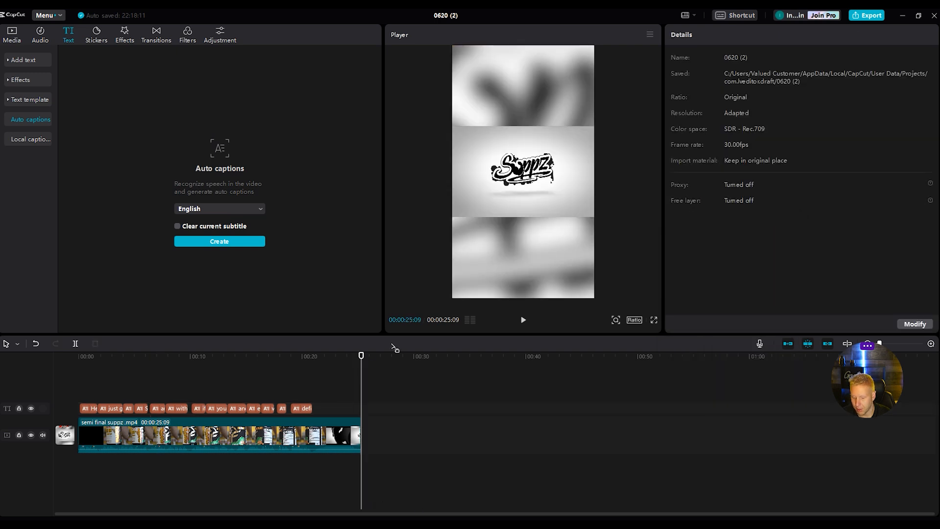
Play back to the "with their guys over at Muscle Force" caption and move "Muscle Force" onto its own line
{"action": "left_click_drag", "start_coordinate": [363, 360], "coordinate": [148, 360]}
{"action": "key", "text": "space"}
{"action": "key", "text": "space"}
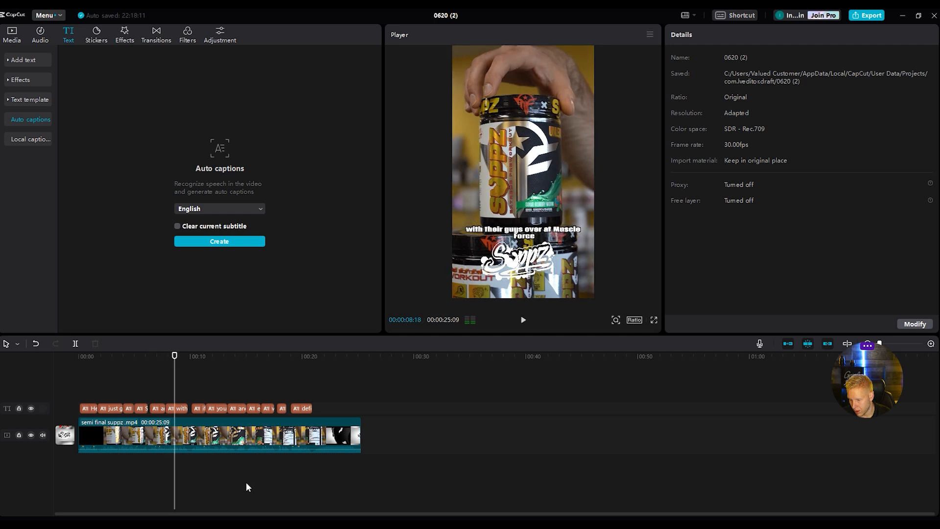
{"action": "left_click", "coordinate": [179, 409]}
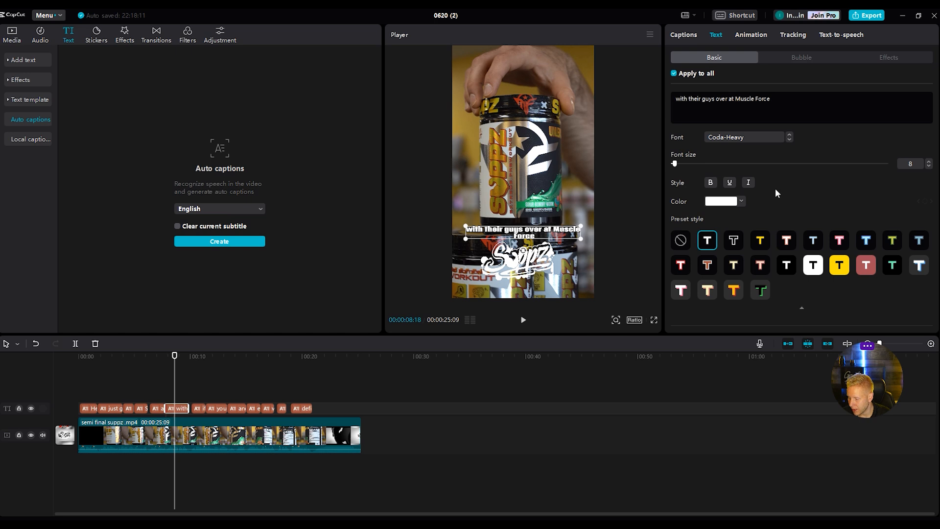
{"action": "key", "text": "Return"}
Color "Muscle Force" yellow, FFDE00, and set its font size to 13
{"action": "left_click_drag", "start_coordinate": [711, 106], "coordinate": [673, 105]}
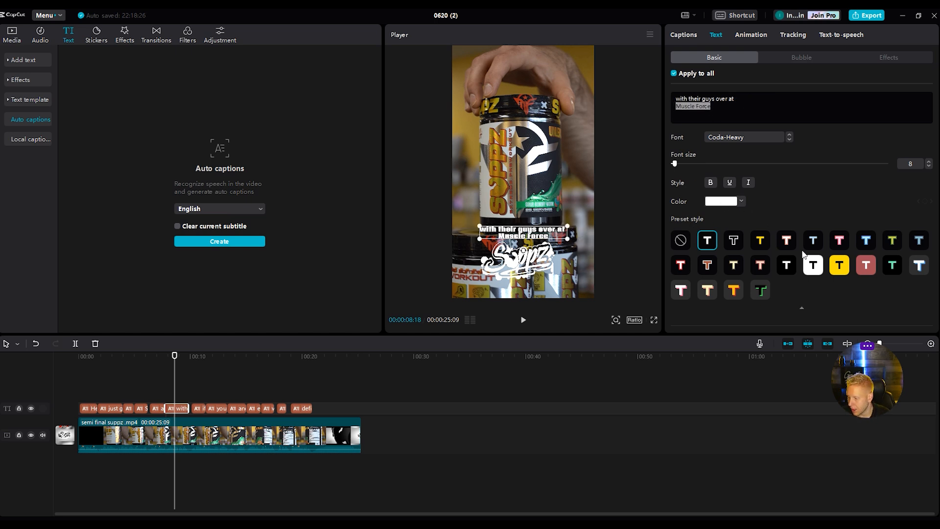
{"action": "left_click", "coordinate": [734, 203]}
{"action": "left_click", "coordinate": [748, 337]}
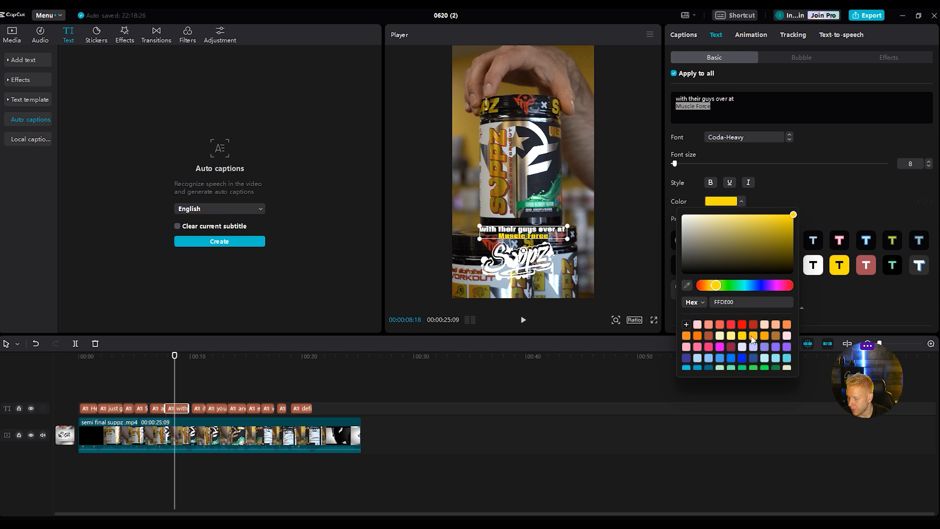
{"action": "left_click", "coordinate": [739, 108]}
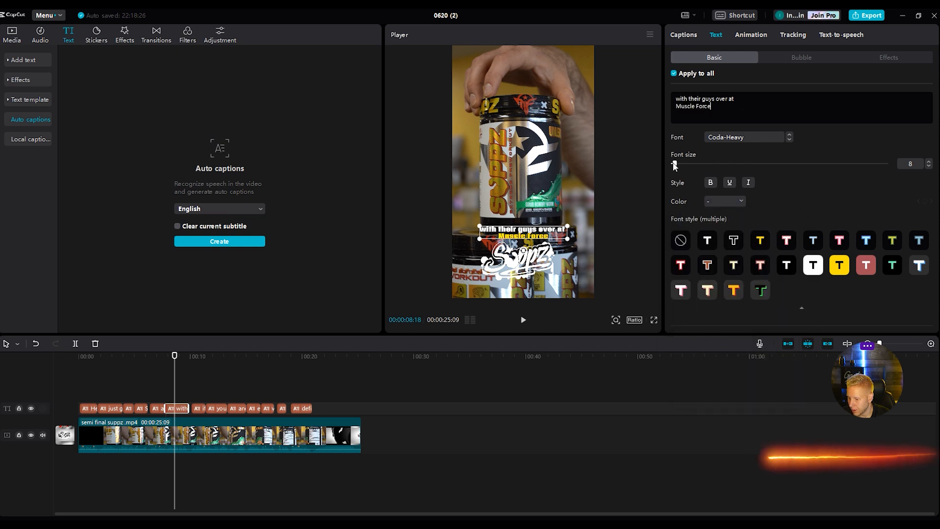
{"action": "left_click_drag", "start_coordinate": [718, 108], "coordinate": [675, 106]}
{"action": "left_click_drag", "start_coordinate": [674, 163], "coordinate": [681, 168]}
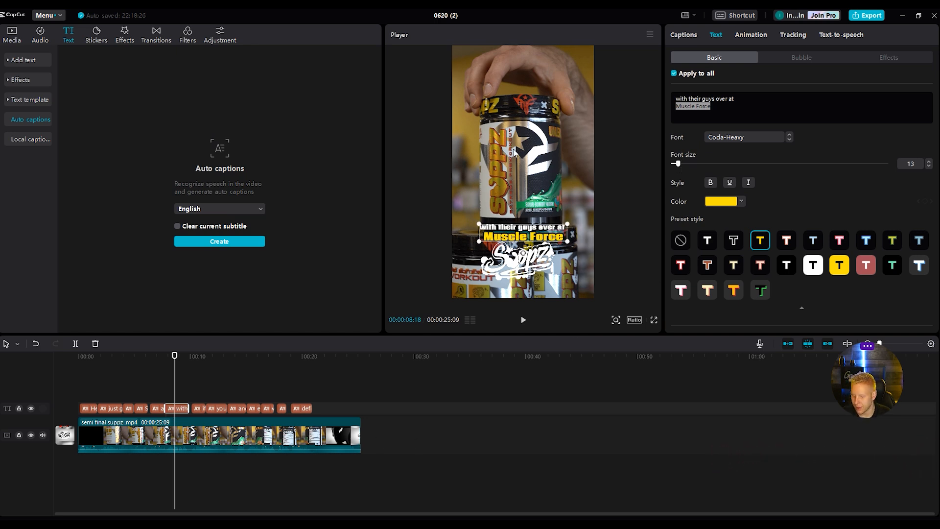
Play on to the "if you're familiar with these guys" caption and color the word "familiar" orange-yellow, FFBF17
{"action": "left_click", "coordinate": [181, 376]}
{"action": "key", "text": "space"}
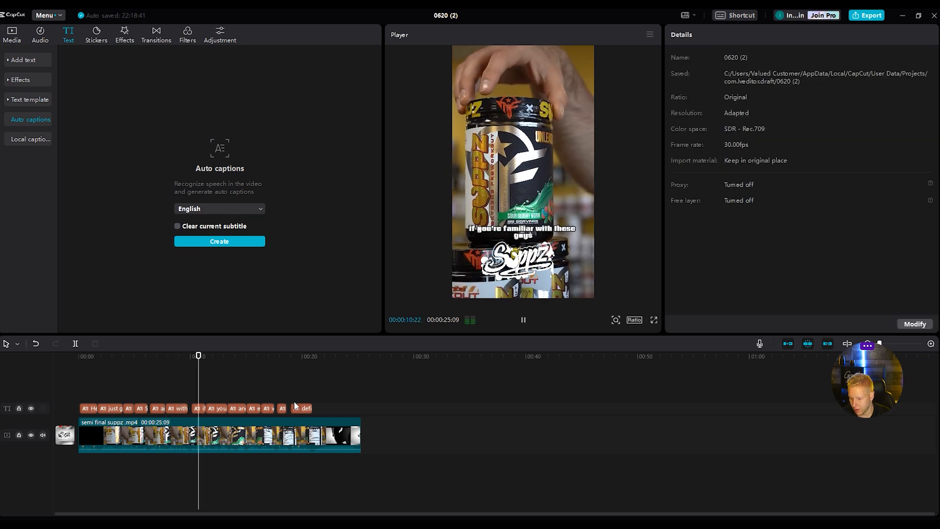
{"action": "key", "text": "space"}
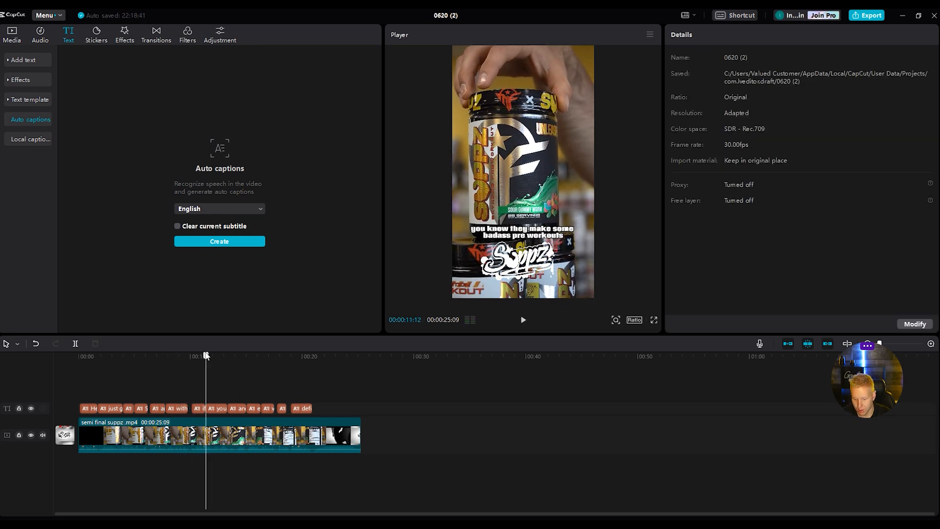
{"action": "left_click", "coordinate": [200, 354]}
{"action": "left_click", "coordinate": [198, 410]}
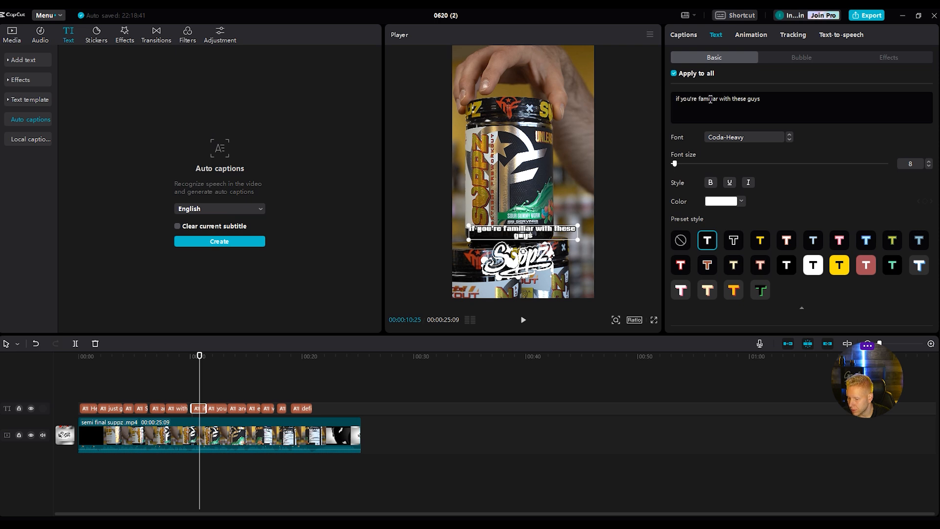
{"action": "left_click_drag", "start_coordinate": [700, 99], "coordinate": [718, 101]}
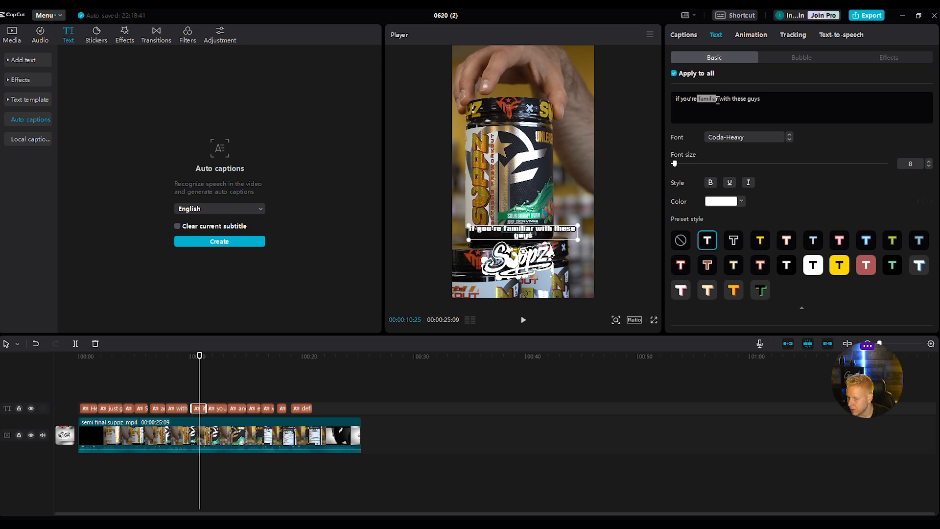
{"action": "left_click", "coordinate": [722, 200]}
{"action": "left_click", "coordinate": [753, 336]}
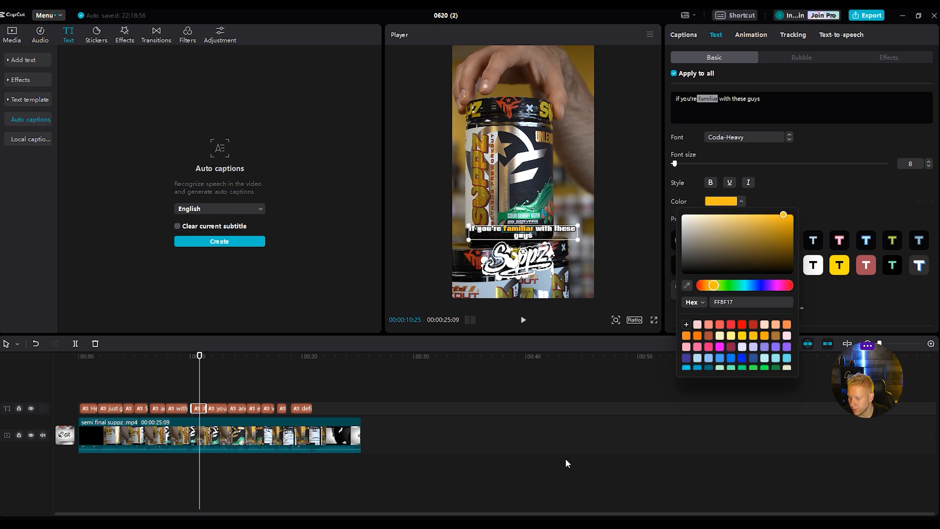
{"action": "left_click", "coordinate": [548, 461]}
In the "you know they make some badass pre workouts" caption, set the word "badass" to font size 11 and color FFBF17
{"action": "left_click_drag", "start_coordinate": [365, 360], "coordinate": [149, 361]}
{"action": "key", "text": "space"}
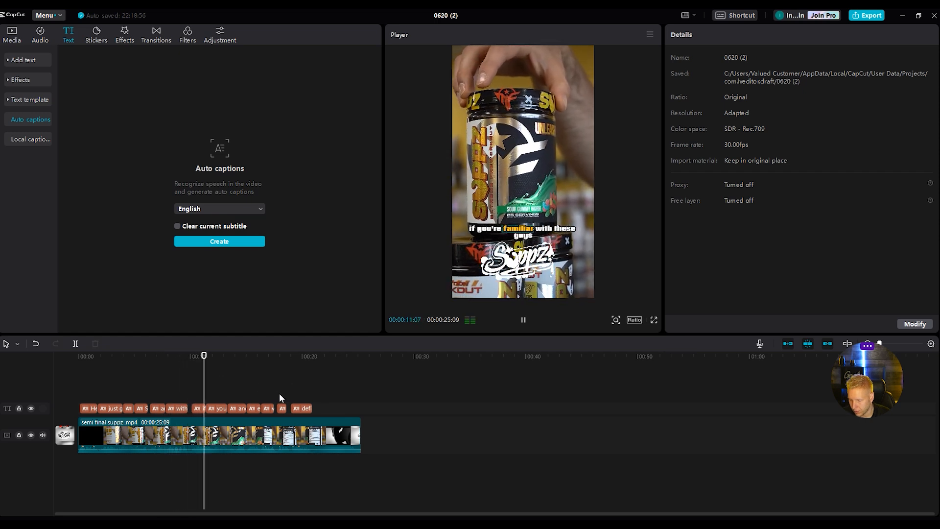
{"action": "key", "text": "space"}
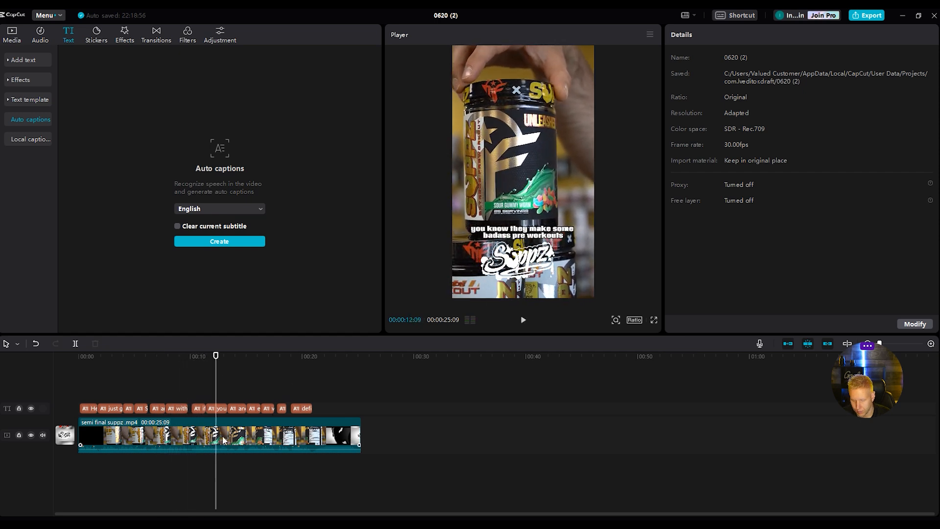
{"action": "left_click", "coordinate": [219, 409]}
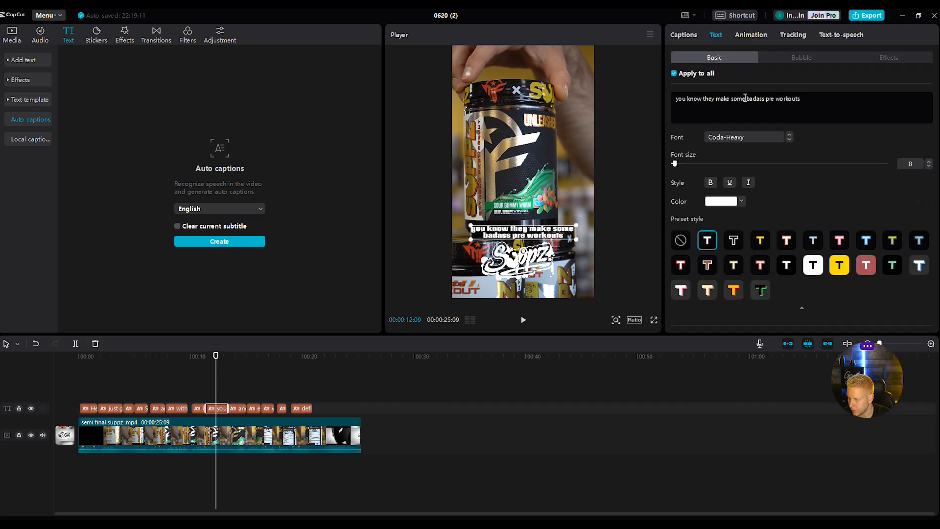
{"action": "left_click_drag", "start_coordinate": [751, 100], "coordinate": [761, 102]}
{"action": "left_click_drag", "start_coordinate": [675, 164], "coordinate": [678, 165]}
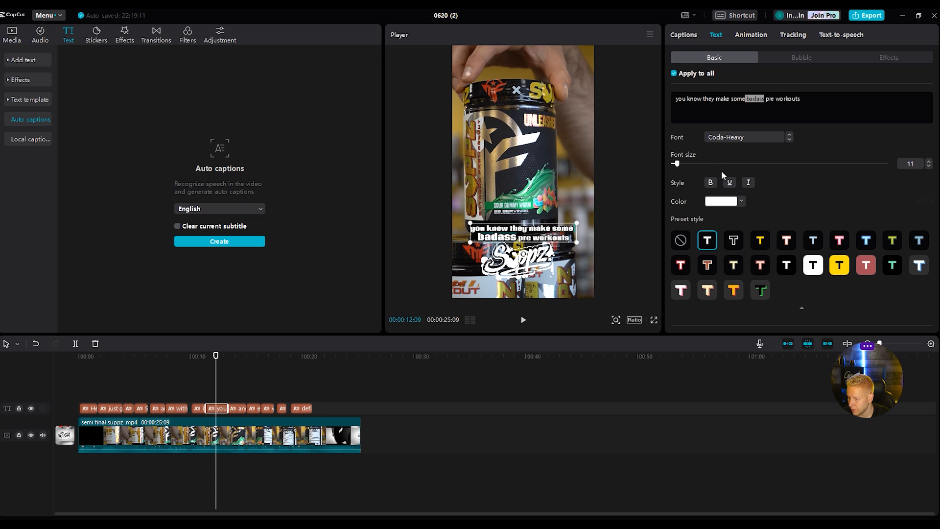
{"action": "left_click", "coordinate": [727, 202]}
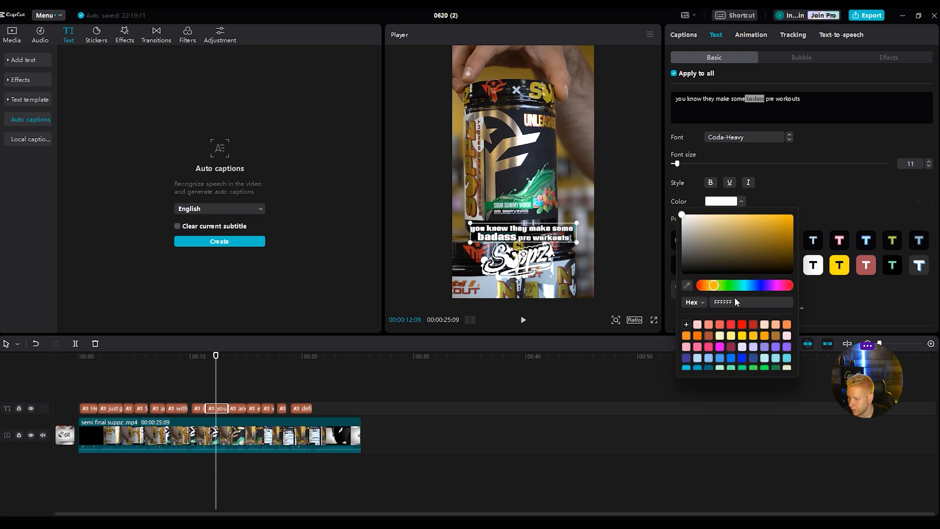
{"action": "left_click", "coordinate": [751, 338]}
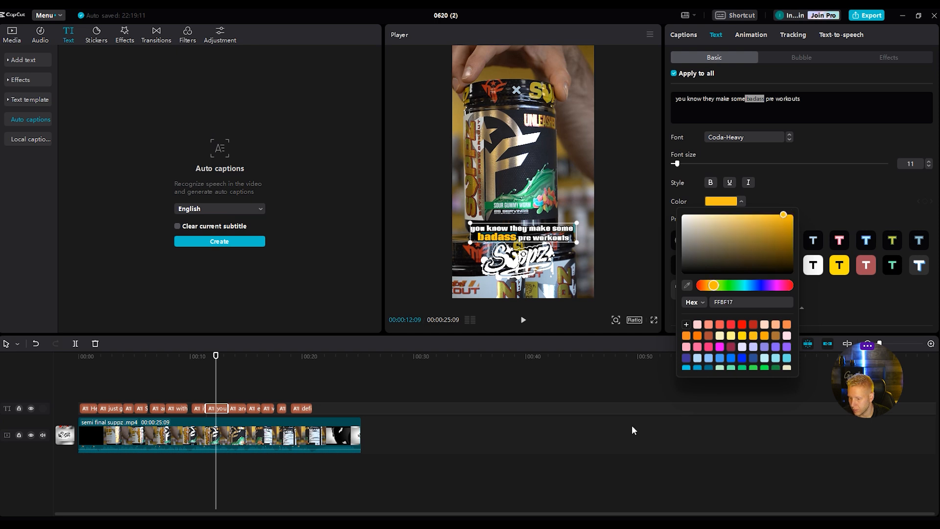
{"action": "left_click", "coordinate": [553, 448]}
Play on to the "and this is no different" caption and set the word "different" to font size 12
{"action": "left_click_drag", "start_coordinate": [362, 357], "coordinate": [176, 360]}
{"action": "key", "text": "space"}
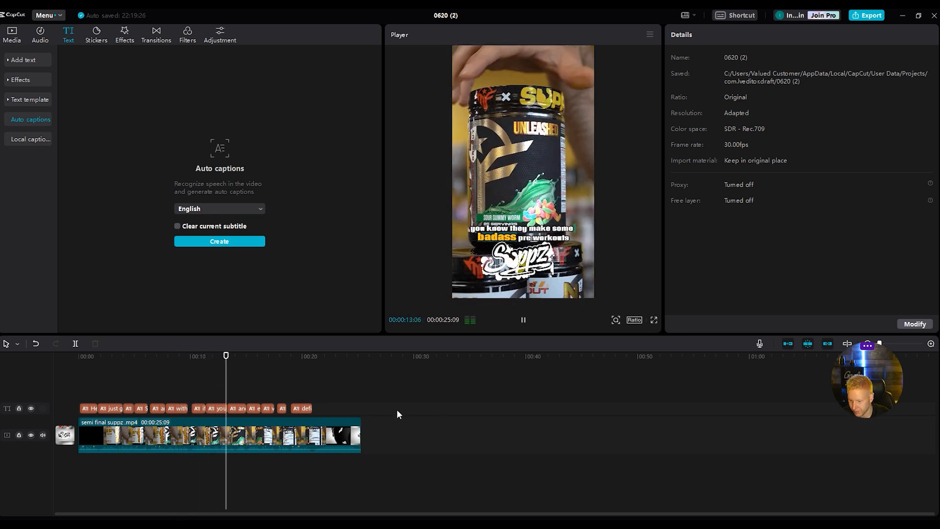
{"action": "key", "text": "space"}
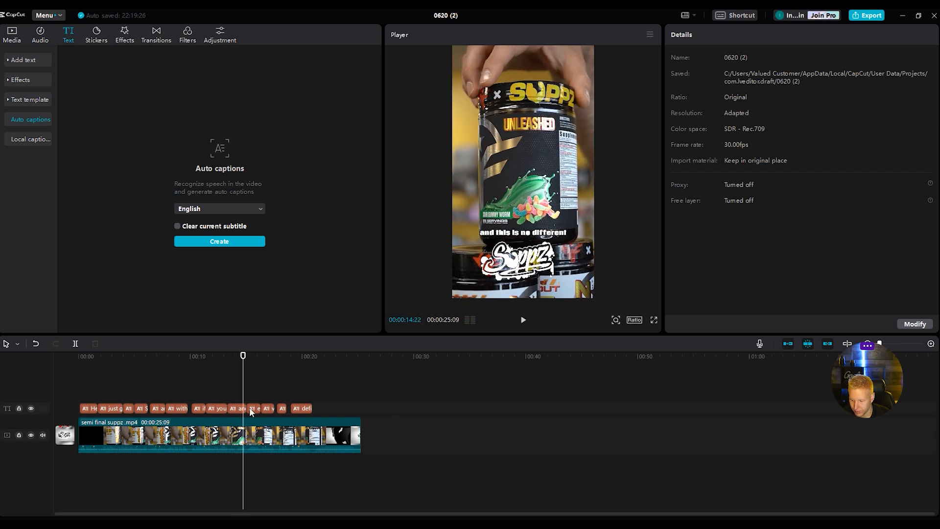
{"action": "left_click", "coordinate": [239, 408]}
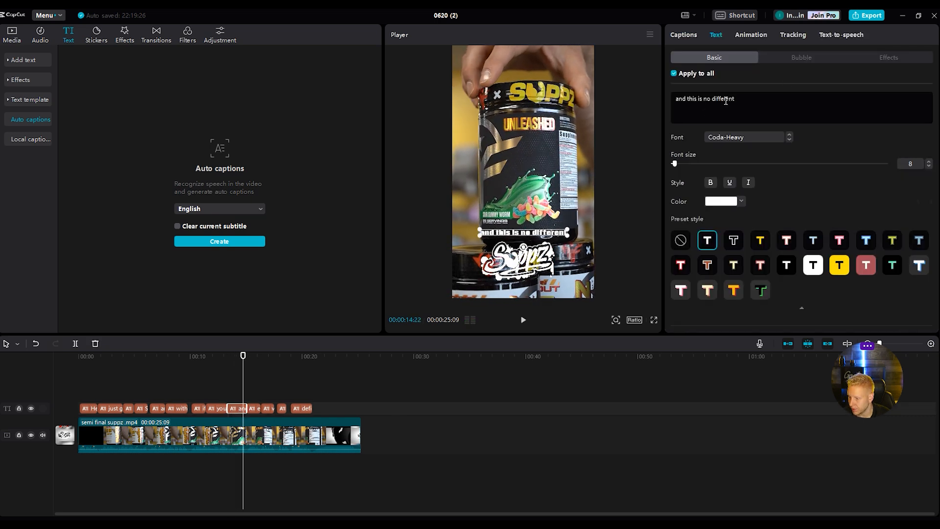
{"action": "left_click_drag", "start_coordinate": [734, 99], "coordinate": [711, 95]}
{"action": "left_click_drag", "start_coordinate": [675, 165], "coordinate": [678, 165]}
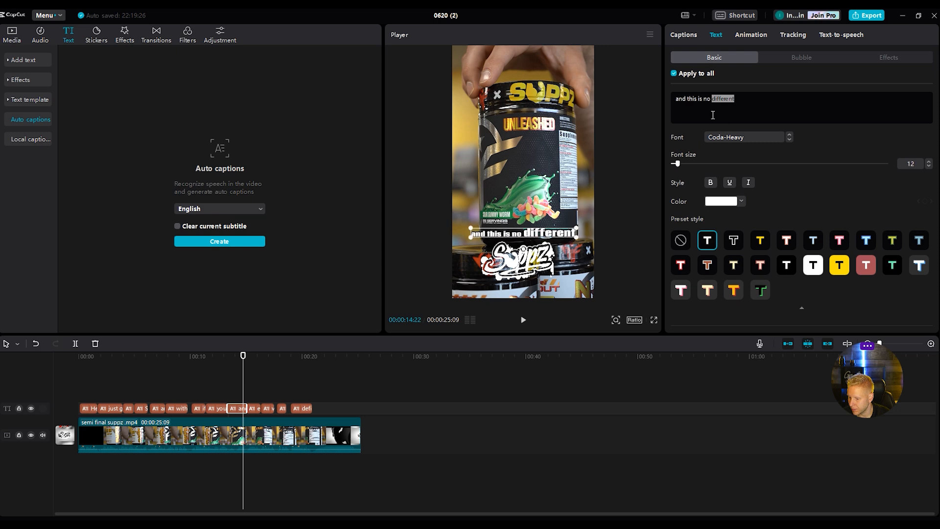
Move the word "different" onto its own line and color it orange-yellow, FFBF17
{"action": "left_click", "coordinate": [712, 98]}
{"action": "key", "text": "Return"}
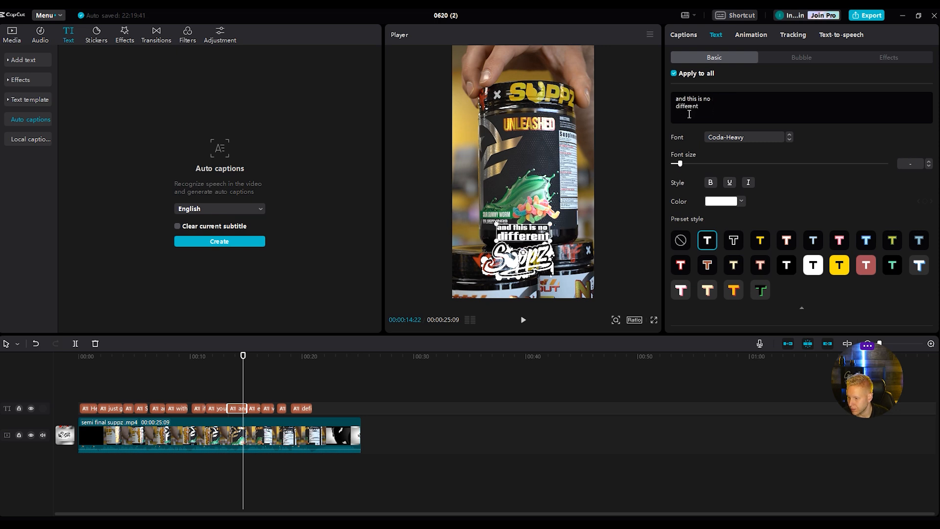
{"action": "double_click", "coordinate": [703, 109]}
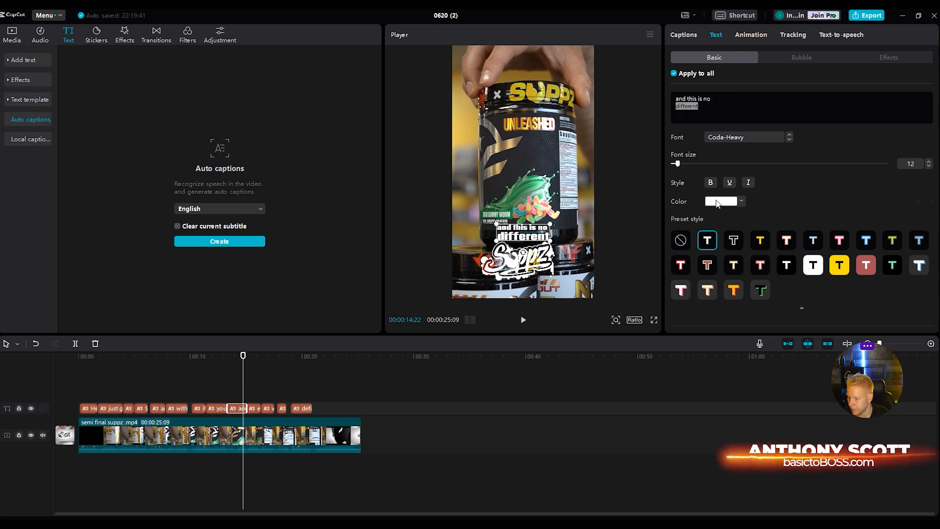
{"action": "left_click", "coordinate": [741, 201]}
{"action": "left_click", "coordinate": [753, 337]}
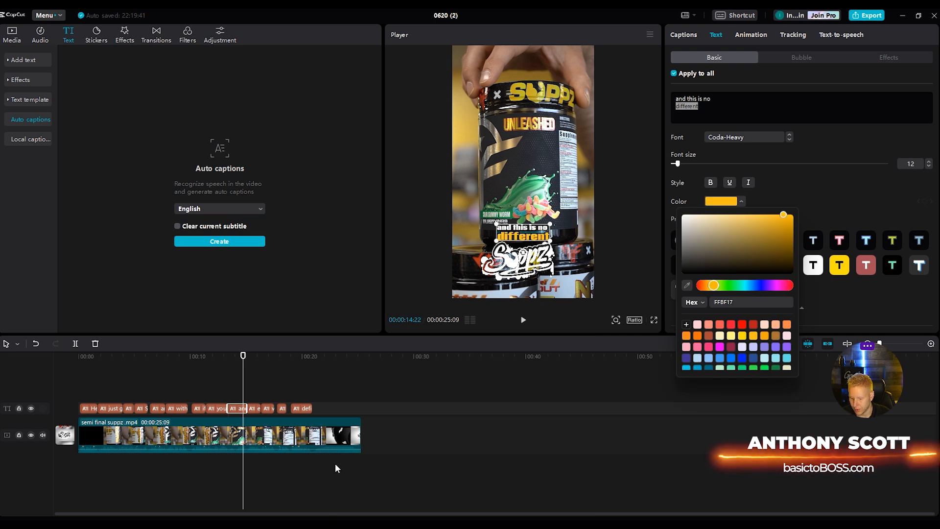
Play on to the "extremely holding" caption and replace the word "holding" with "POTENT"
{"action": "left_click", "coordinate": [522, 319]}
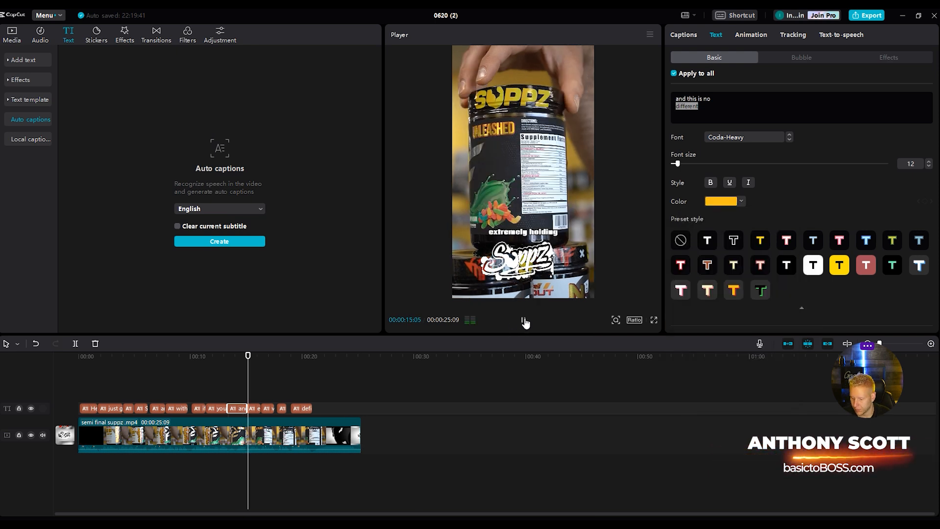
{"action": "left_click", "coordinate": [523, 320]}
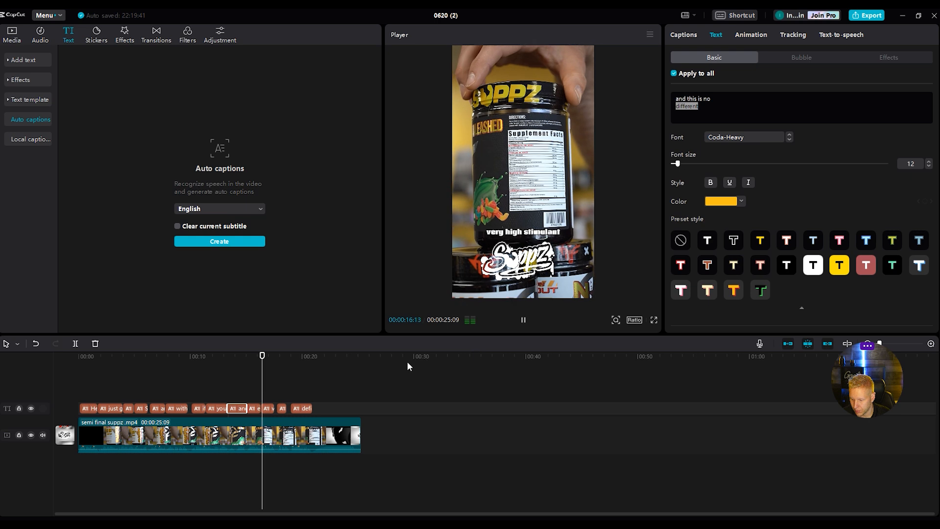
{"action": "left_click_drag", "start_coordinate": [265, 360], "coordinate": [256, 353]}
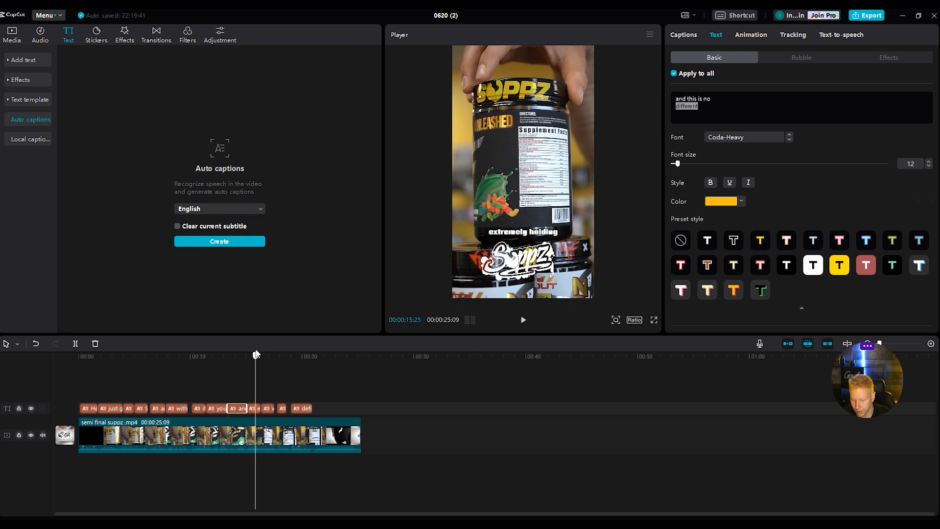
{"action": "left_click", "coordinate": [251, 412]}
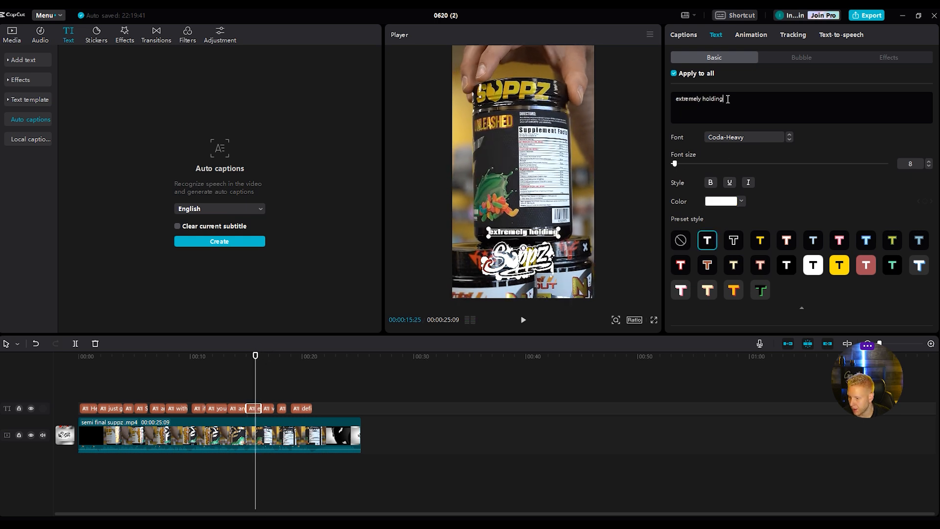
{"action": "key", "text": "BackSpace"}
{"action": "key", "text": "BackSpace"}
{"action": "key", "text": "BackSpace"}
{"action": "key", "text": "BackSpace"}
{"action": "key", "text": "BackSpace"}
{"action": "key", "text": "BackSpace"}
{"action": "key", "text": "BackSpace"}
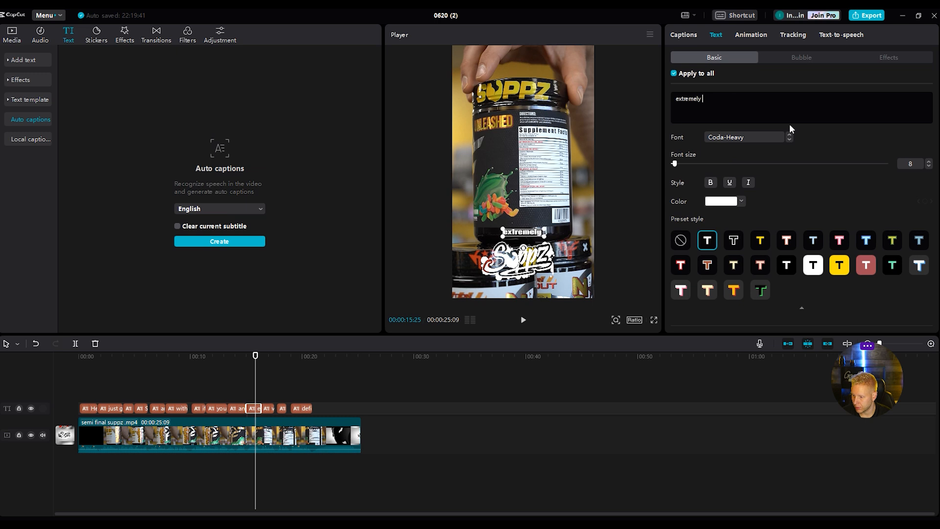
{"action": "type", "text": "POTENT"}
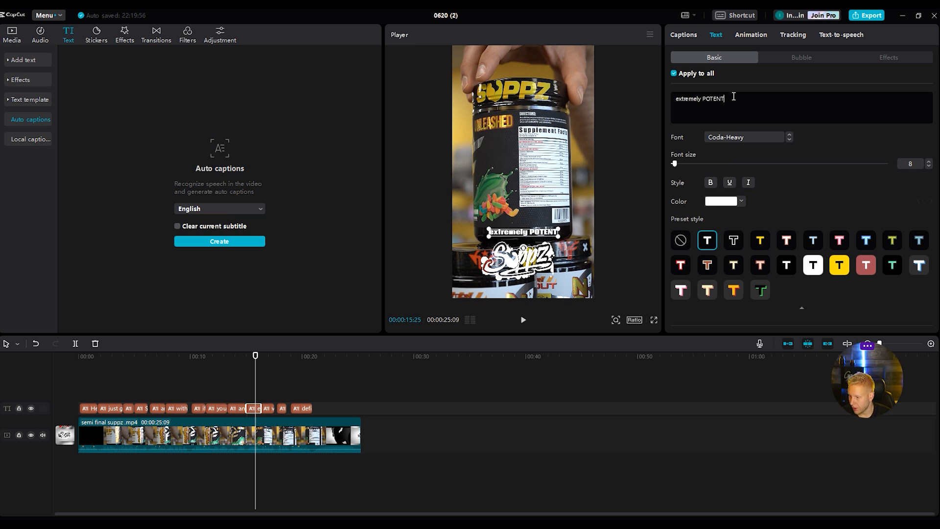
Color the word "POTENT" in the caption orange-yellow
{"action": "left_click_drag", "start_coordinate": [733, 97], "coordinate": [707, 99]}
{"action": "left_click", "coordinate": [742, 202]}
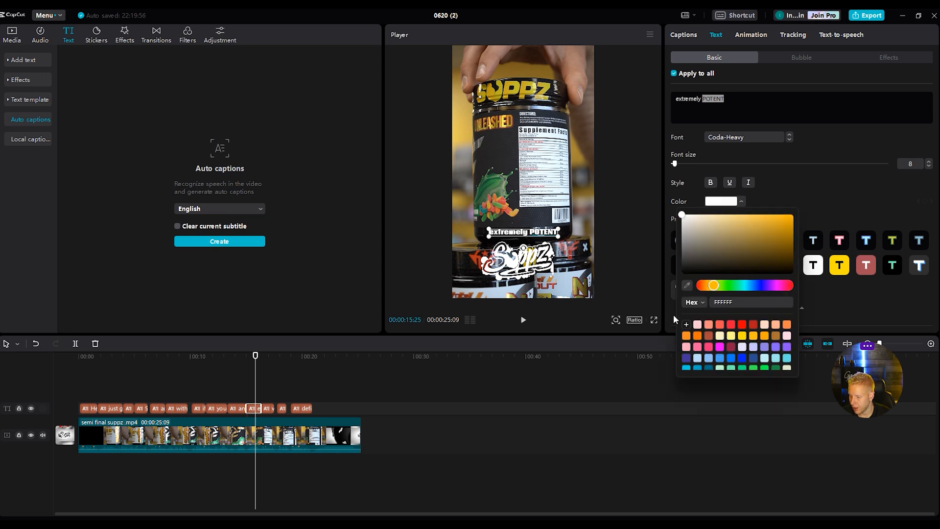
{"action": "left_click", "coordinate": [753, 336]}
{"action": "left_click", "coordinate": [691, 182]}
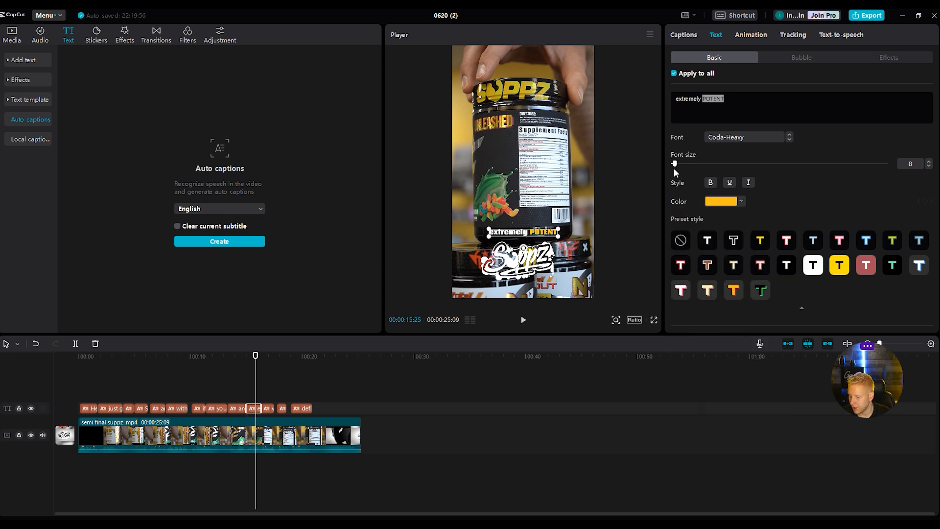
Set "POTENT" to font size 13 and move it onto its own line below "extremely"
{"action": "left_click", "coordinate": [679, 164]}
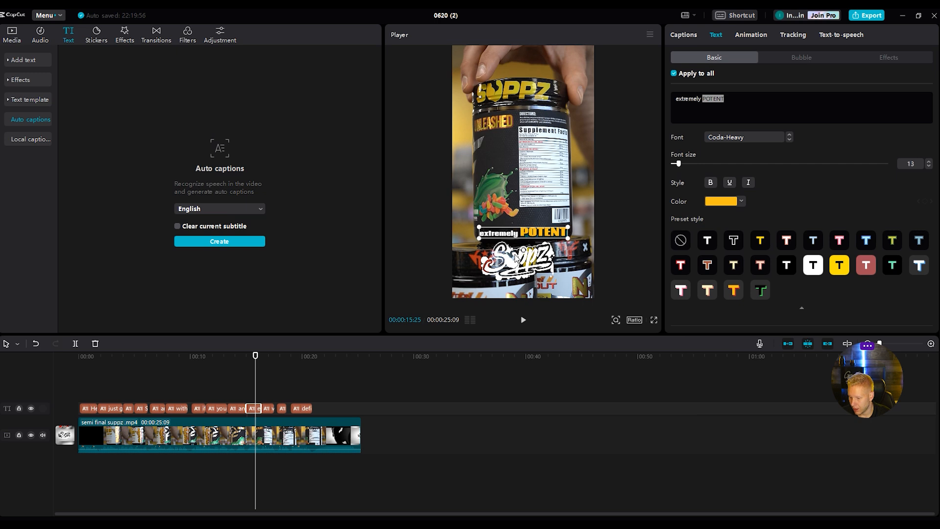
{"action": "left_click", "coordinate": [703, 100]}
{"action": "key", "text": "Return"}
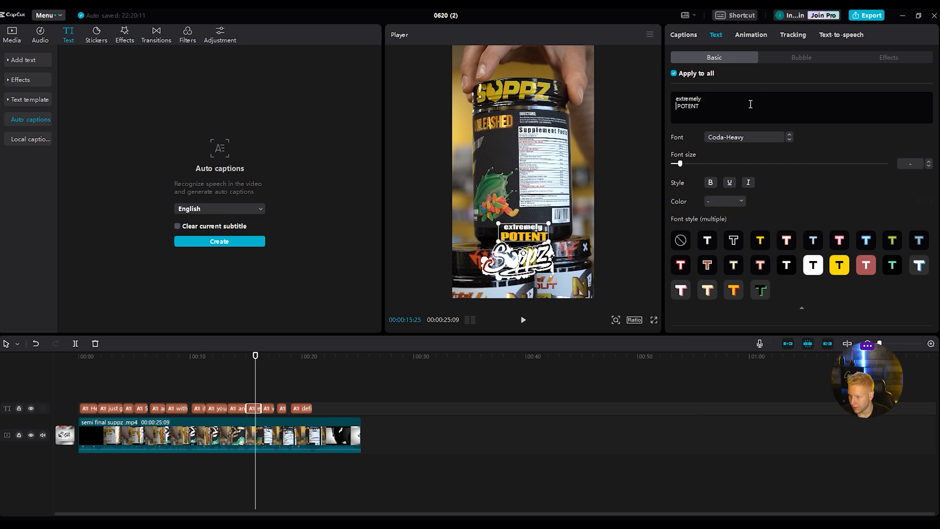
Play on to the "very high stimulant" caption and color the word "stimulant" orange-yellow, FFBF17
{"action": "left_click", "coordinate": [522, 320]}
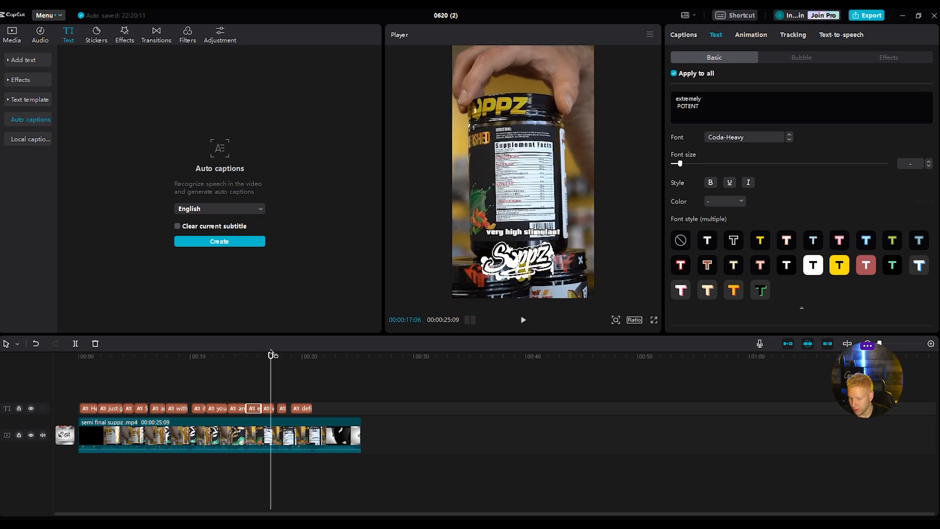
{"action": "left_click", "coordinate": [270, 407]}
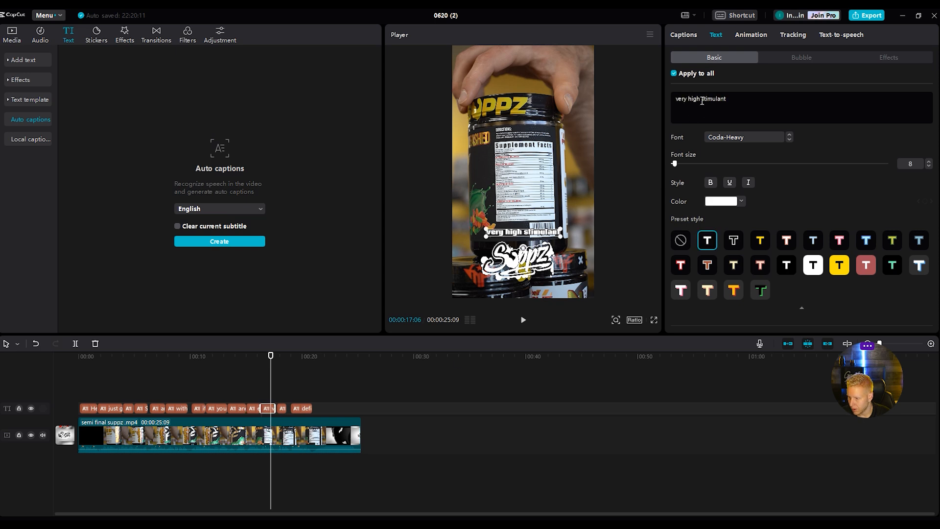
{"action": "left_click_drag", "start_coordinate": [702, 101], "coordinate": [755, 100]}
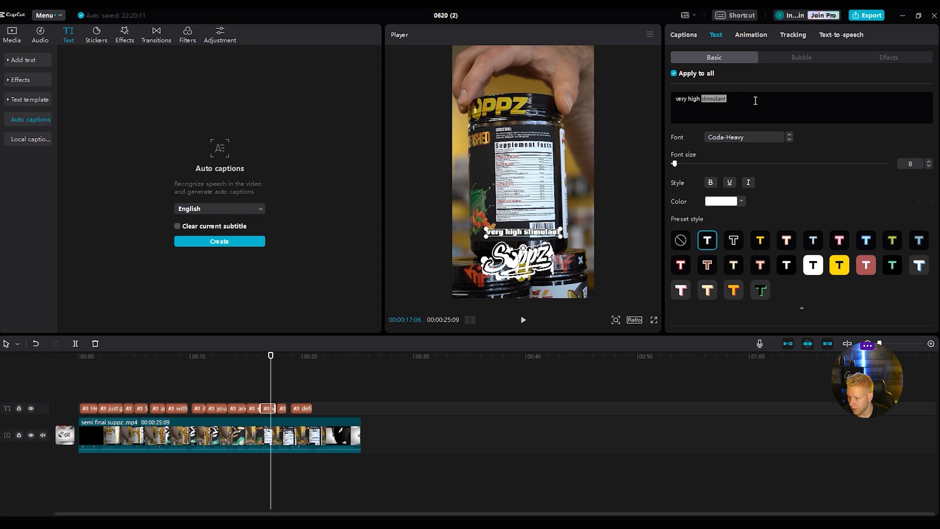
{"action": "left_click", "coordinate": [722, 201]}
{"action": "left_click", "coordinate": [754, 335]}
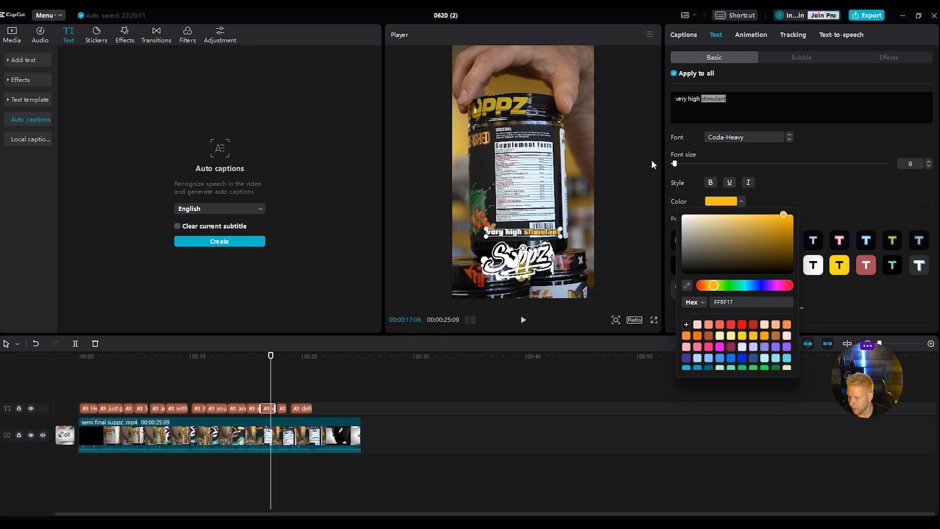
Set "stimulant" to font size 11 and move it onto its own line below "very high"
{"action": "left_click_drag", "start_coordinate": [675, 165], "coordinate": [678, 165]}
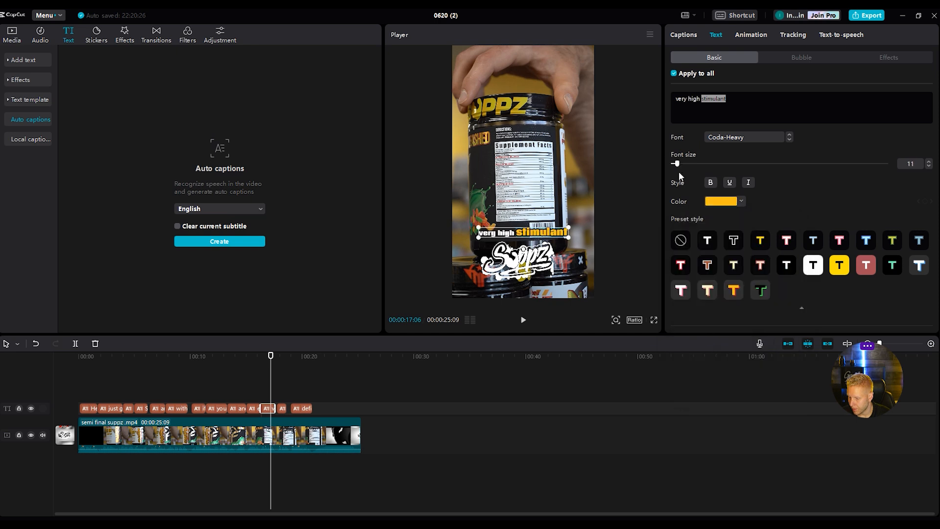
{"action": "left_click", "coordinate": [700, 102]}
{"action": "key", "text": "Return"}
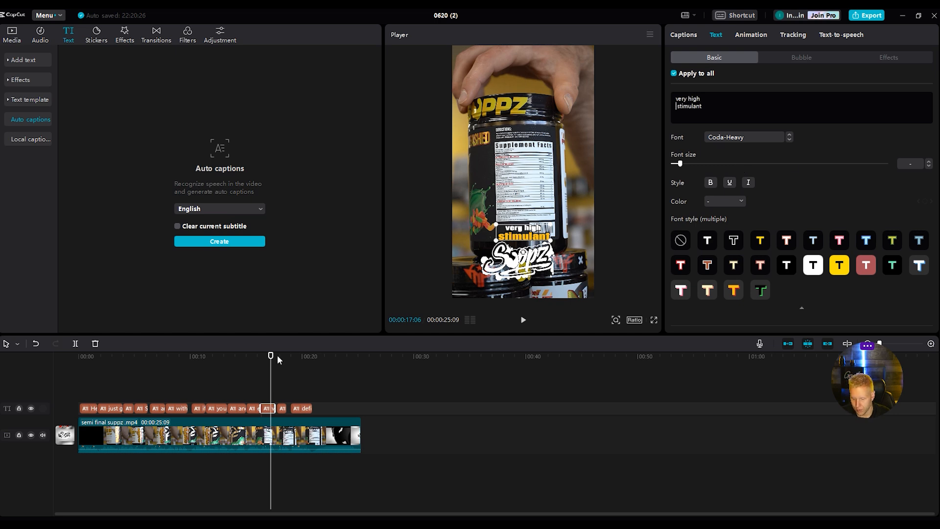
Play on to the "great focus" caption, then color the word "focus" orange-yellow and set its font size to 12
{"action": "left_click", "coordinate": [521, 321]}
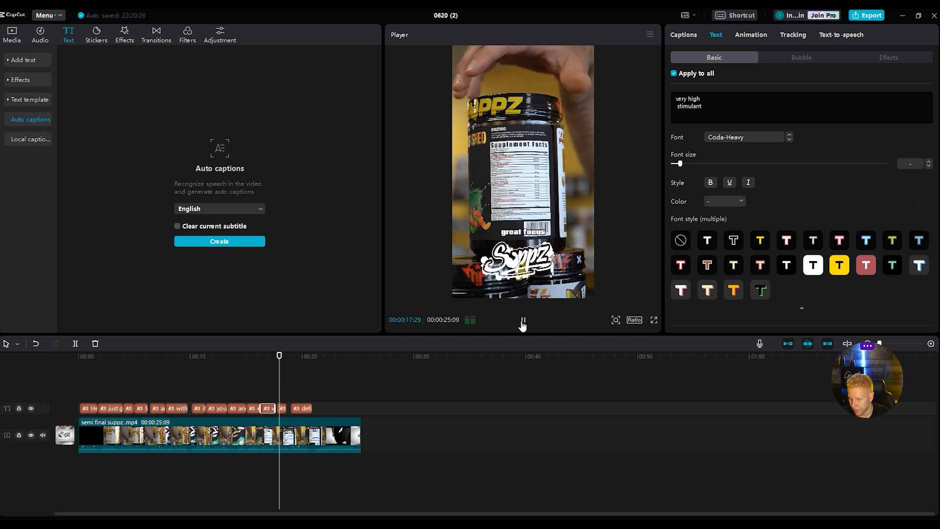
{"action": "left_click", "coordinate": [283, 357]}
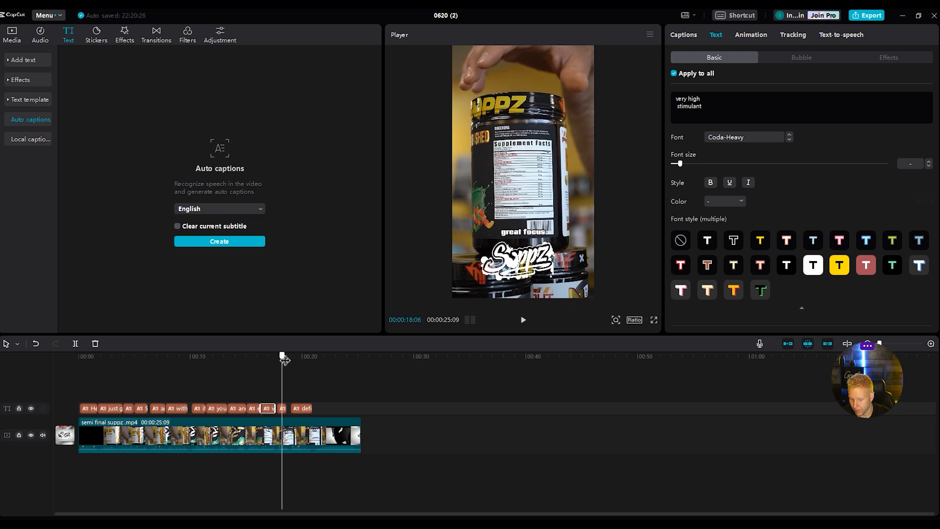
{"action": "left_click", "coordinate": [282, 409]}
{"action": "right_click", "coordinate": [715, 98]}
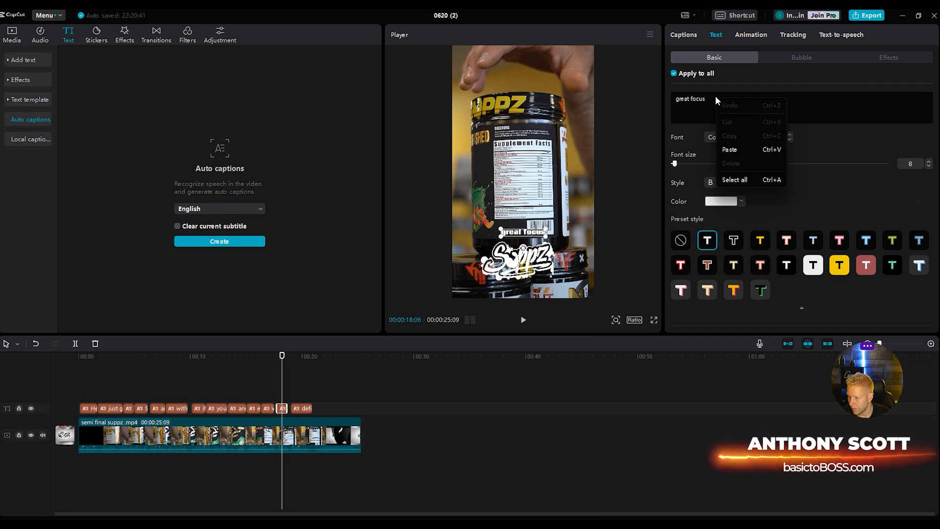
{"action": "left_click", "coordinate": [691, 113]}
{"action": "left_click_drag", "start_coordinate": [719, 96], "coordinate": [690, 98]}
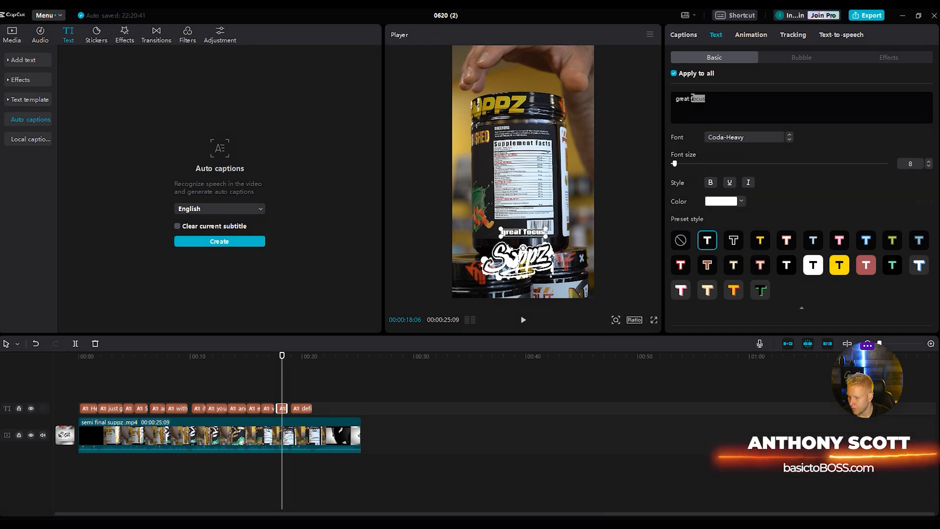
{"action": "left_click", "coordinate": [722, 202]}
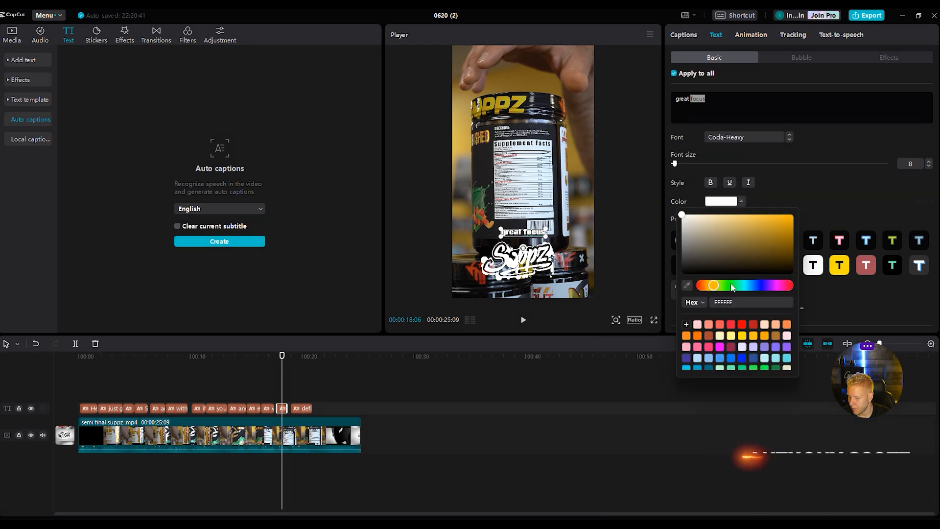
{"action": "left_click", "coordinate": [756, 340]}
{"action": "left_click", "coordinate": [688, 180]}
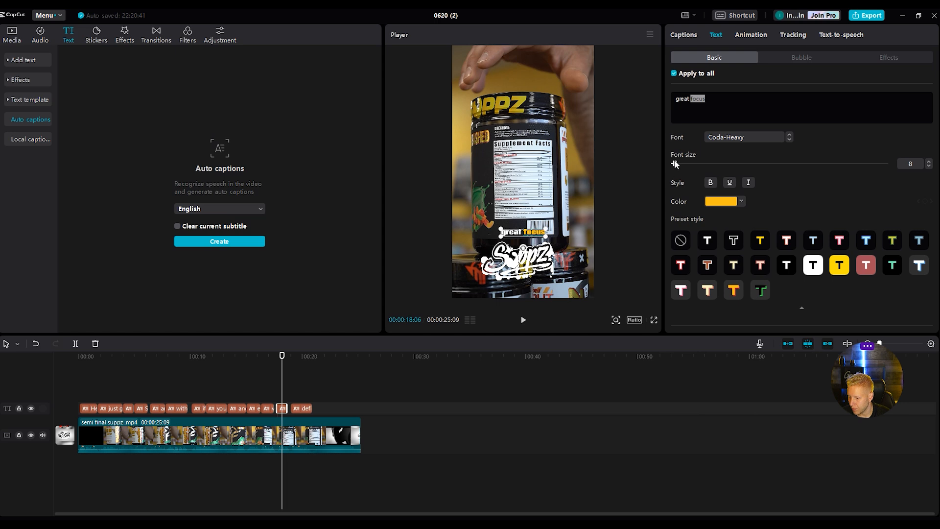
{"action": "left_click_drag", "start_coordinate": [675, 164], "coordinate": [677, 164]}
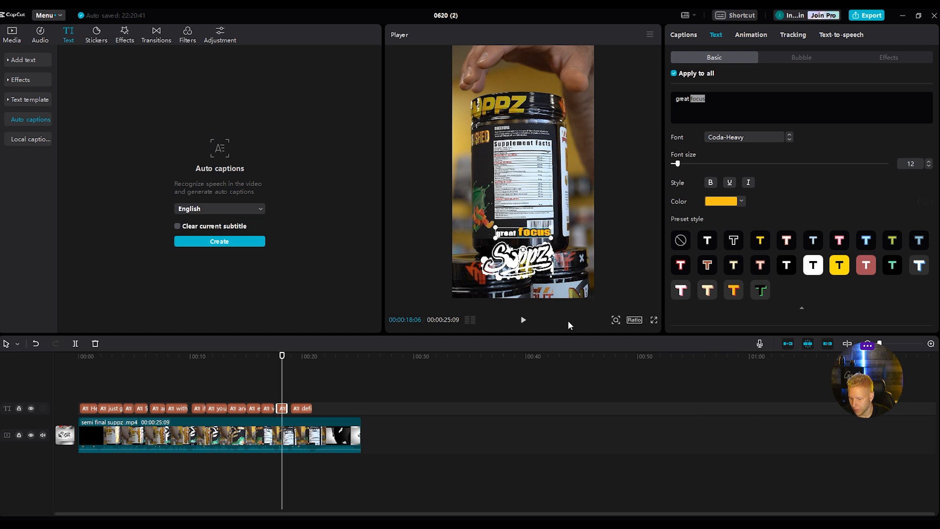
Play on to the "definitely start with" caption, set "half a scoop with this one" to font size 12 and move it onto its own line
{"action": "left_click", "coordinate": [523, 320]}
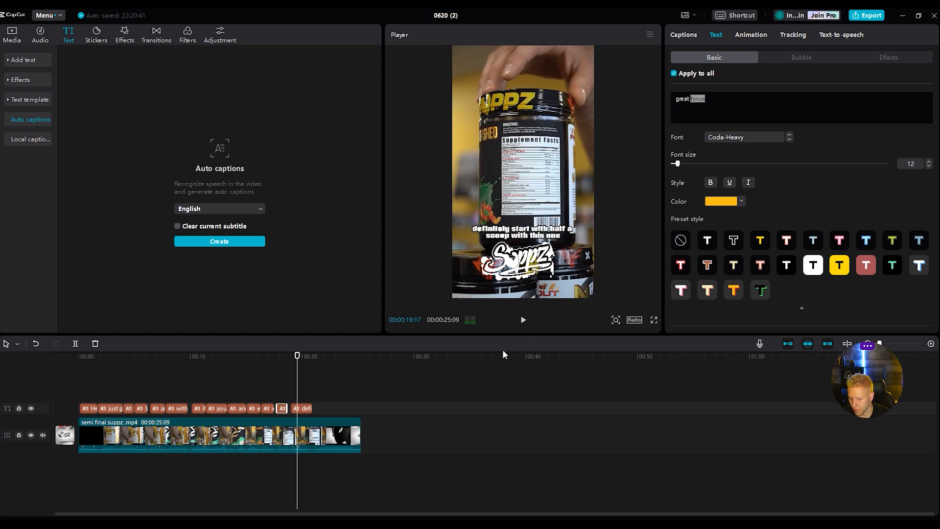
{"action": "left_click", "coordinate": [296, 408]}
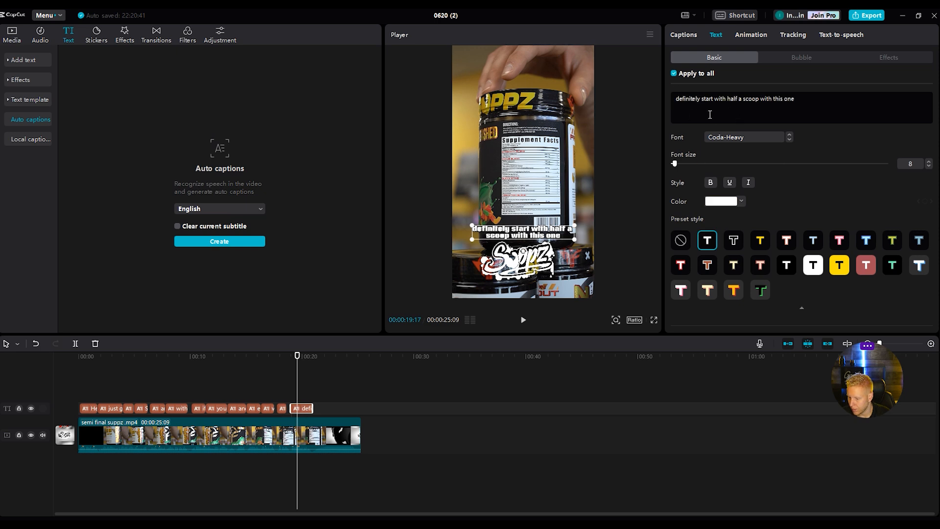
{"action": "left_click_drag", "start_coordinate": [733, 100], "coordinate": [800, 99]}
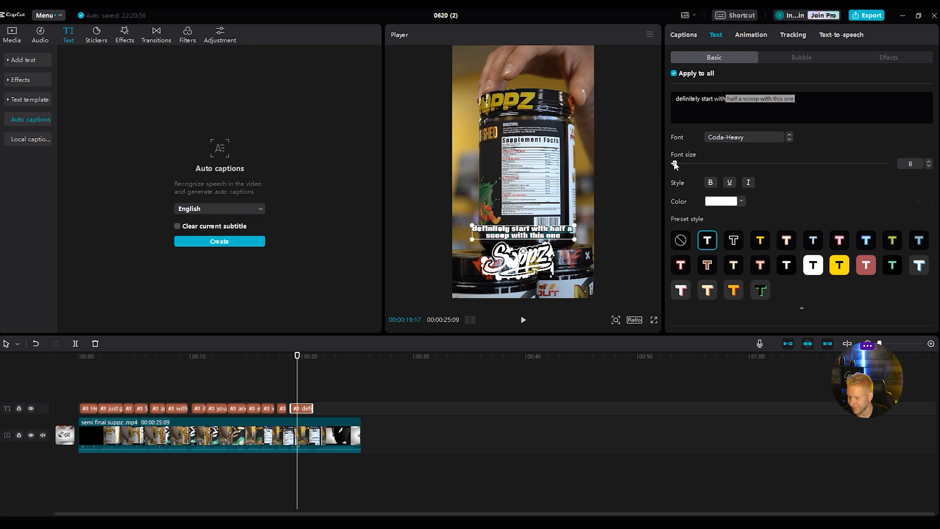
{"action": "left_click_drag", "start_coordinate": [675, 164], "coordinate": [677, 163]}
{"action": "left_click", "coordinate": [728, 98]}
{"action": "key", "text": "Return"}
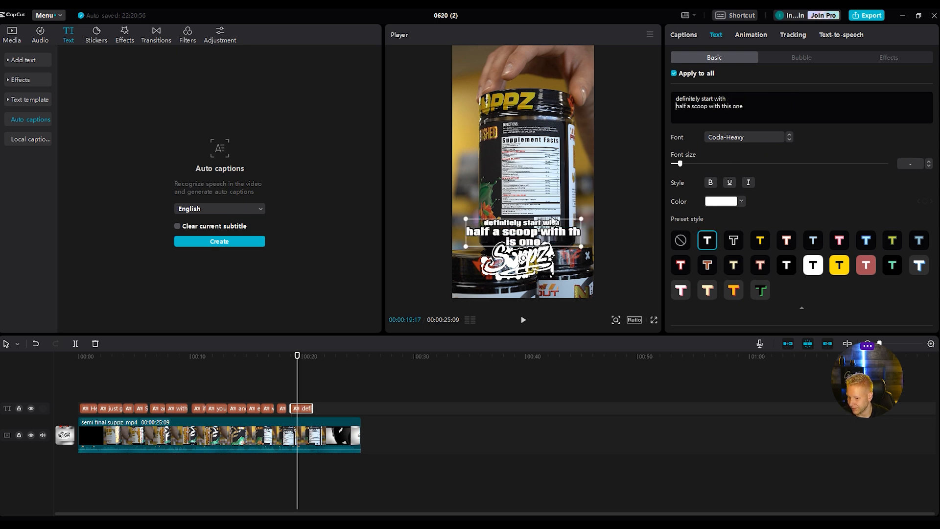
Color "half a scoop with this one" yellow, FFDE00, and add an exclamation mark at its end
{"action": "left_click_drag", "start_coordinate": [754, 105], "coordinate": [675, 107]}
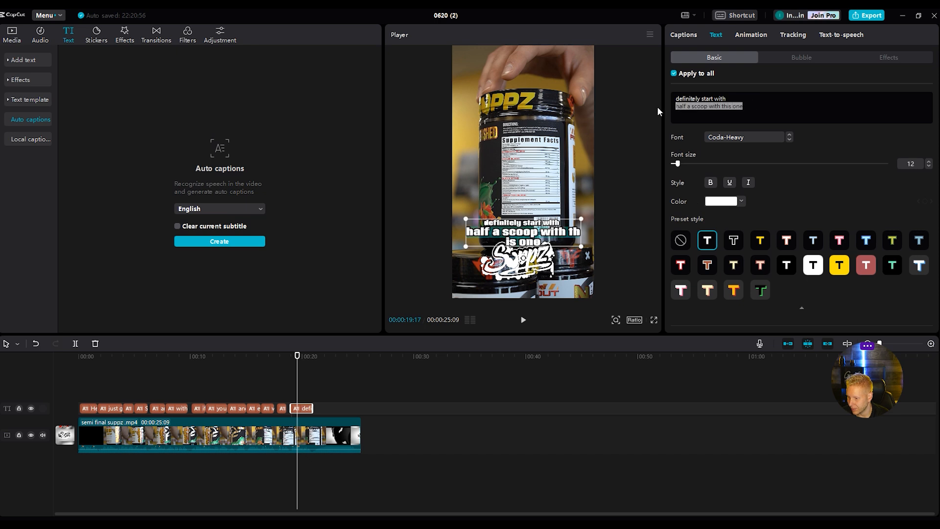
{"action": "left_click", "coordinate": [720, 205]}
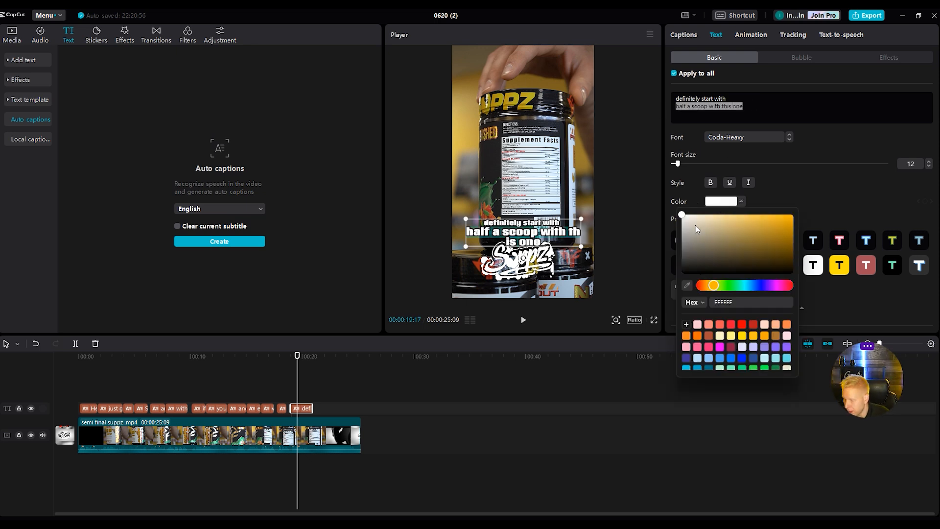
{"action": "left_click", "coordinate": [742, 336]}
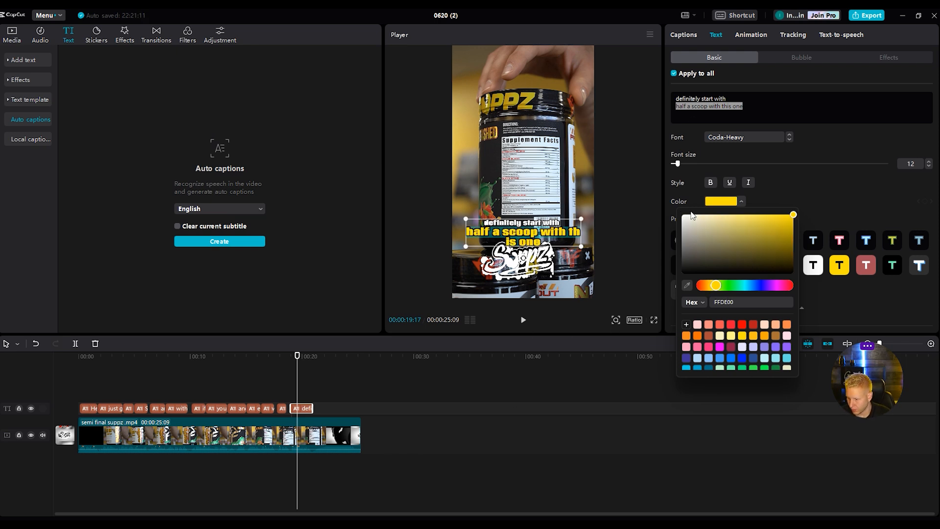
{"action": "left_click", "coordinate": [759, 121]}
{"action": "type", "text": "!"}
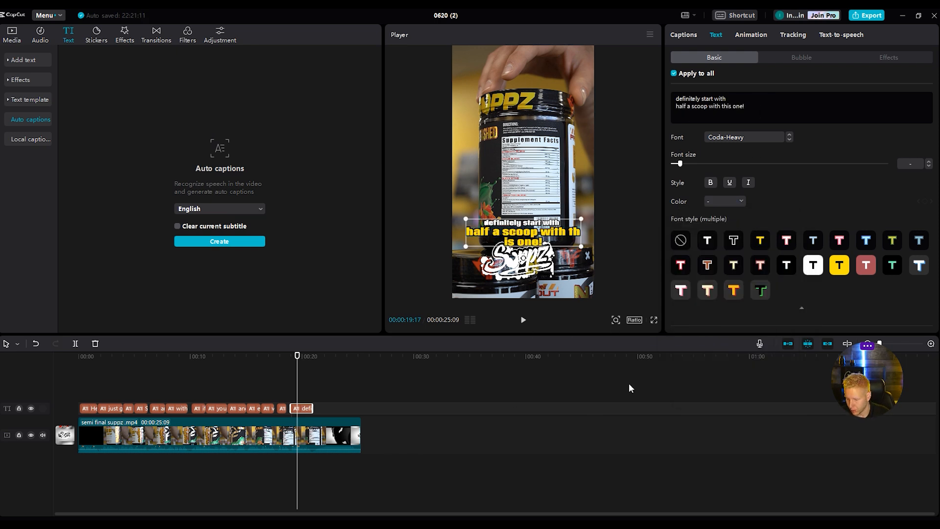
Review the remaining footage after the last caption, then return to the start of the video and select the first caption
{"action": "left_click", "coordinate": [523, 321]}
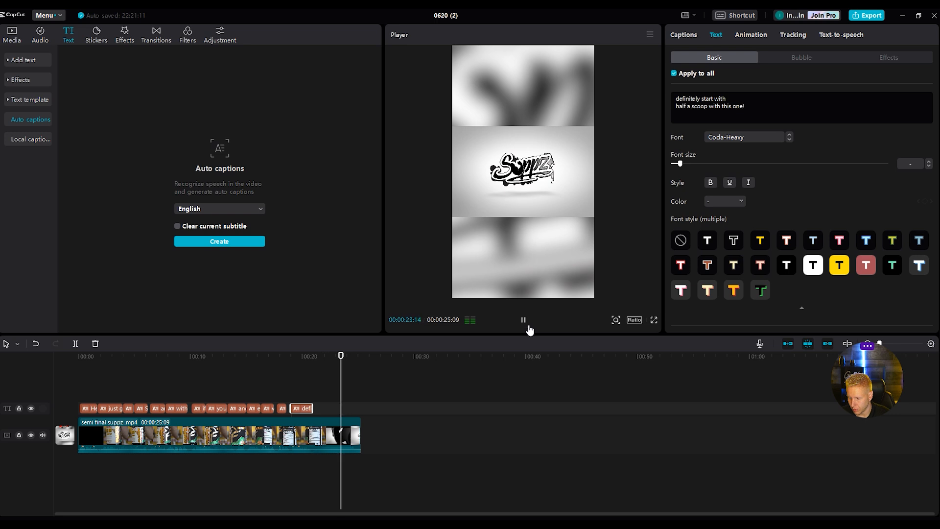
{"action": "left_click", "coordinate": [533, 320]}
{"action": "left_click_drag", "start_coordinate": [354, 356], "coordinate": [76, 358]}
{"action": "left_click", "coordinate": [116, 383]}
{"action": "left_click", "coordinate": [88, 408]}
{"action": "left_click_drag", "start_coordinate": [117, 355], "coordinate": [83, 404]}
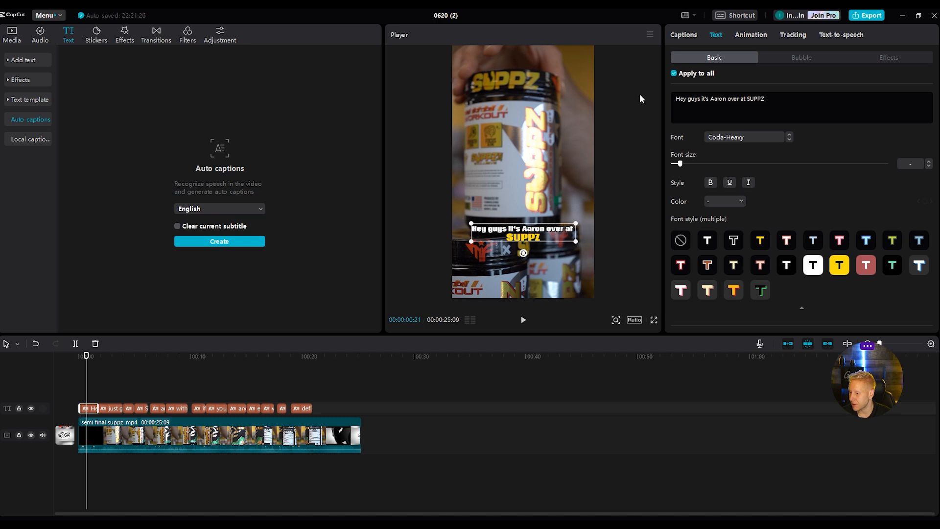
Try the Showing Up entrance animation on the first caption and preview it
{"action": "left_click", "coordinate": [758, 36]}
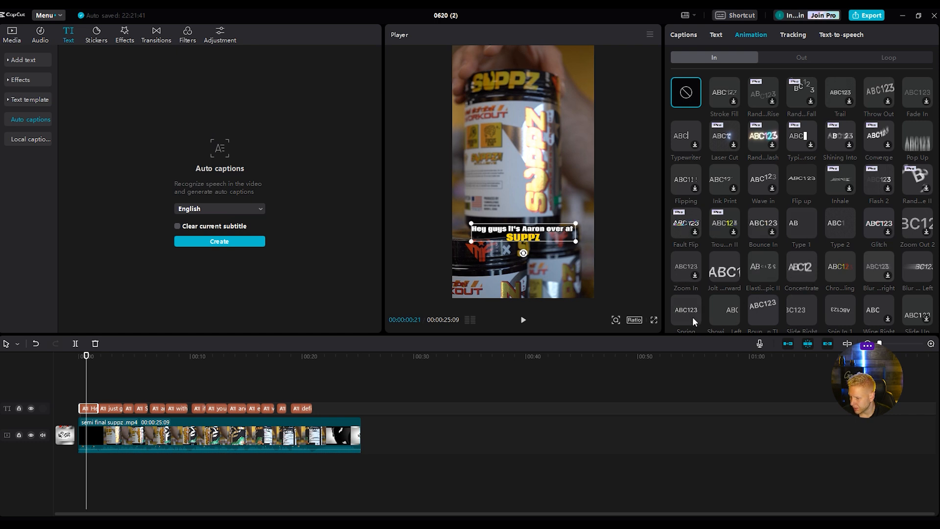
{"action": "scroll", "coordinate": [692, 321], "scroll_direction": "down", "scroll_amount": 2}
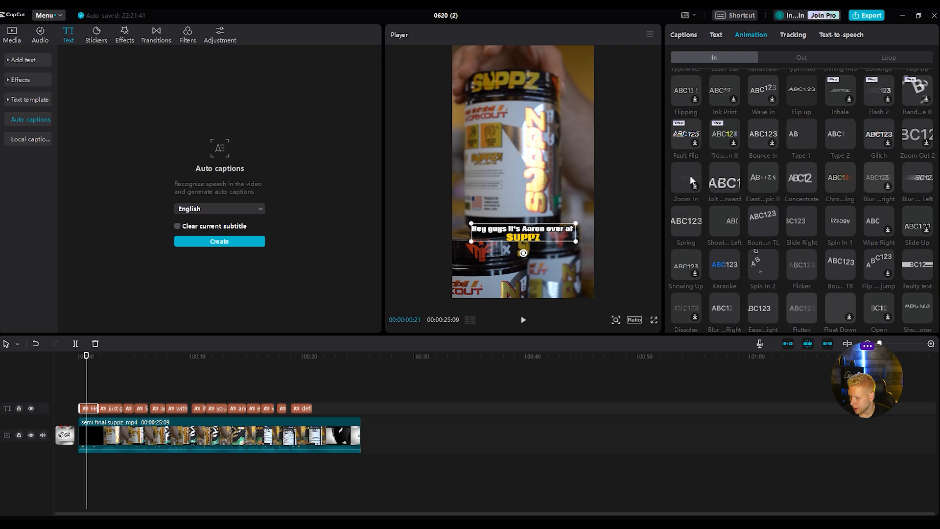
{"action": "scroll", "coordinate": [685, 228], "scroll_direction": "up", "scroll_amount": 1}
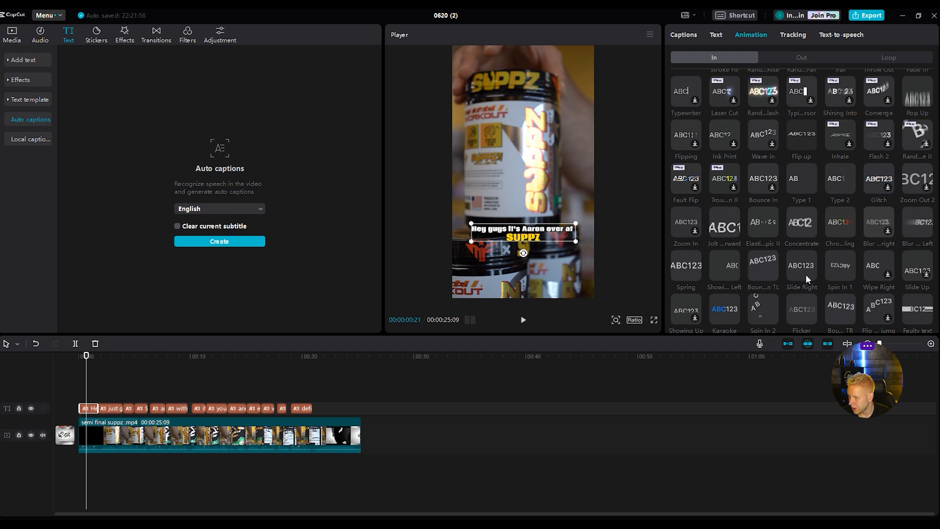
{"action": "scroll", "coordinate": [745, 284], "scroll_direction": "down", "scroll_amount": 1}
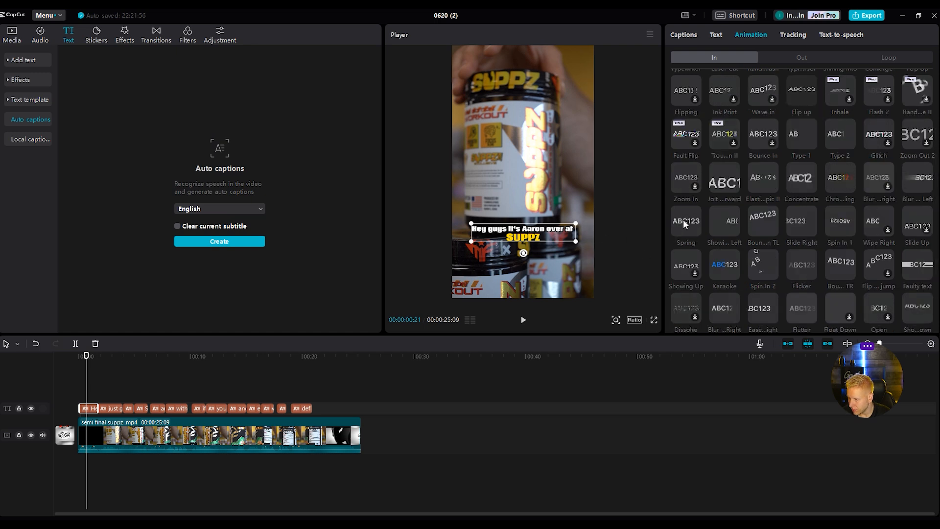
{"action": "scroll", "coordinate": [680, 221], "scroll_direction": "down", "scroll_amount": 1}
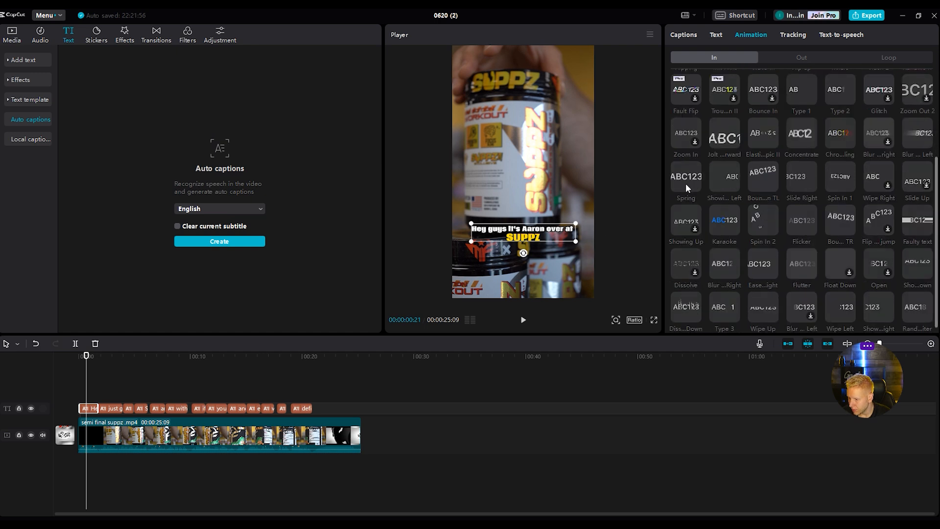
{"action": "left_click", "coordinate": [695, 227]}
{"action": "key", "text": "space"}
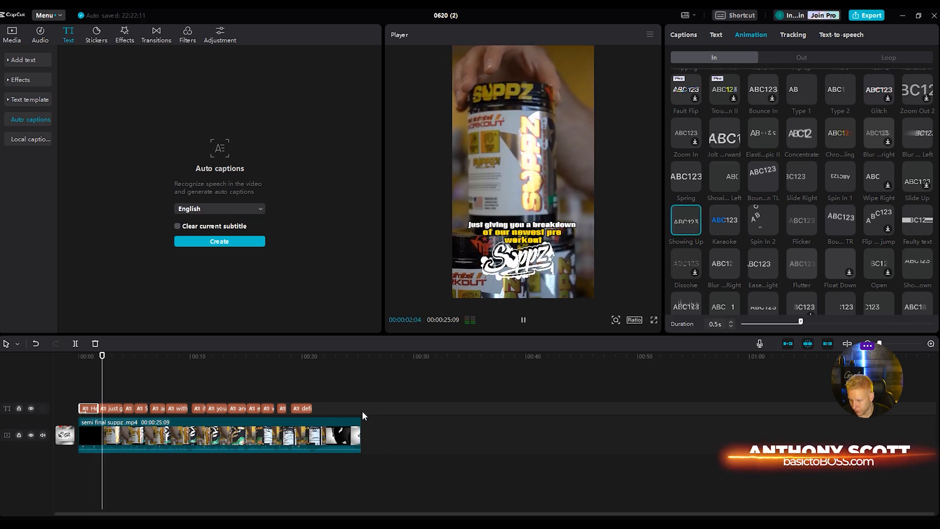
{"action": "key", "text": "space"}
{"action": "left_click_drag", "start_coordinate": [112, 357], "coordinate": [83, 356]}
Apply the Wave 2 loop animation to the first caption and preview it
{"action": "scroll", "coordinate": [756, 209], "scroll_direction": "up", "scroll_amount": 3}
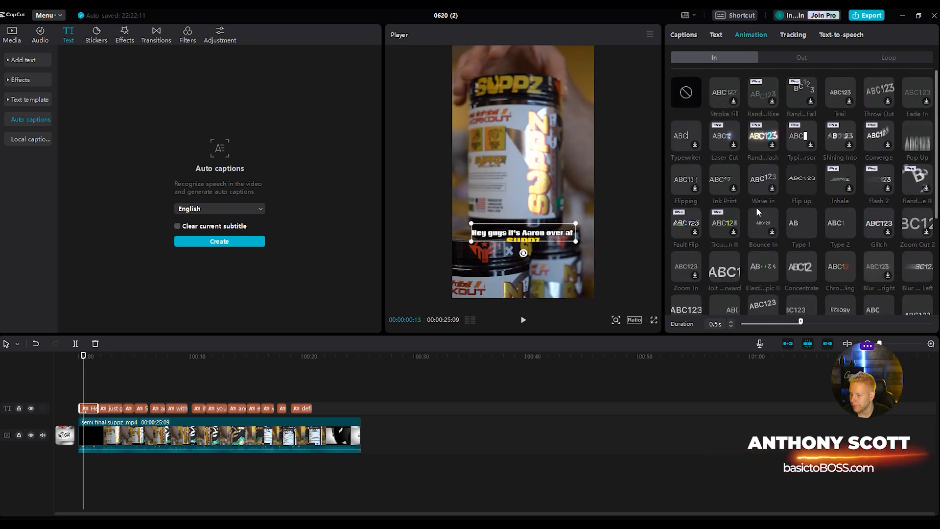
{"action": "left_click", "coordinate": [894, 58]}
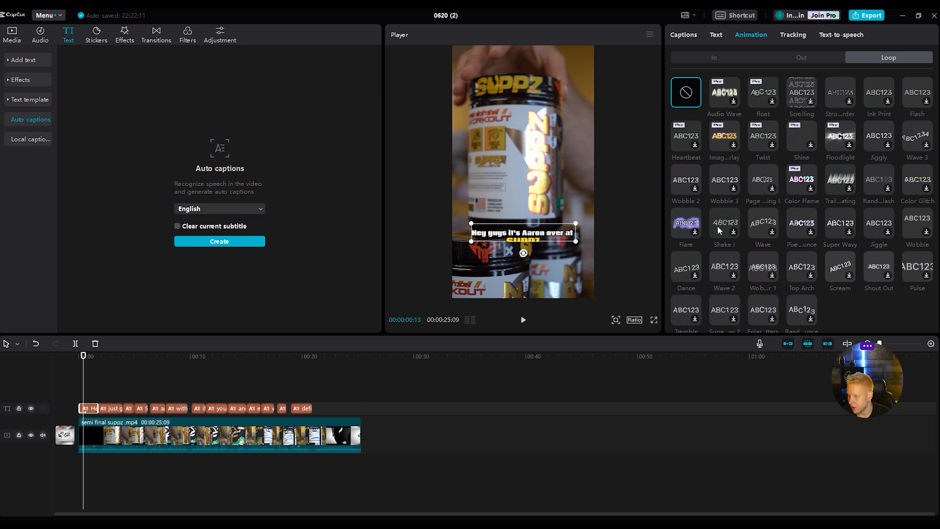
{"action": "left_click", "coordinate": [730, 271]}
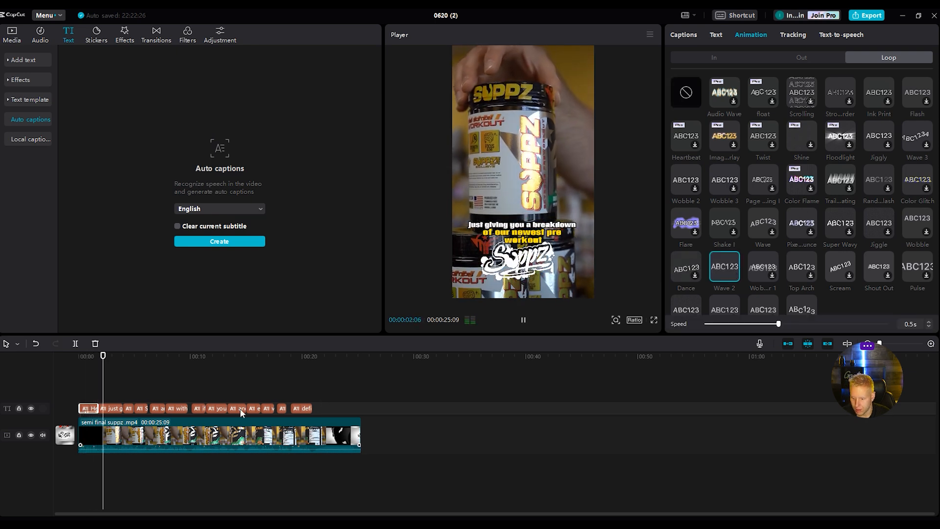
{"action": "left_click_drag", "start_coordinate": [107, 353], "coordinate": [85, 355]}
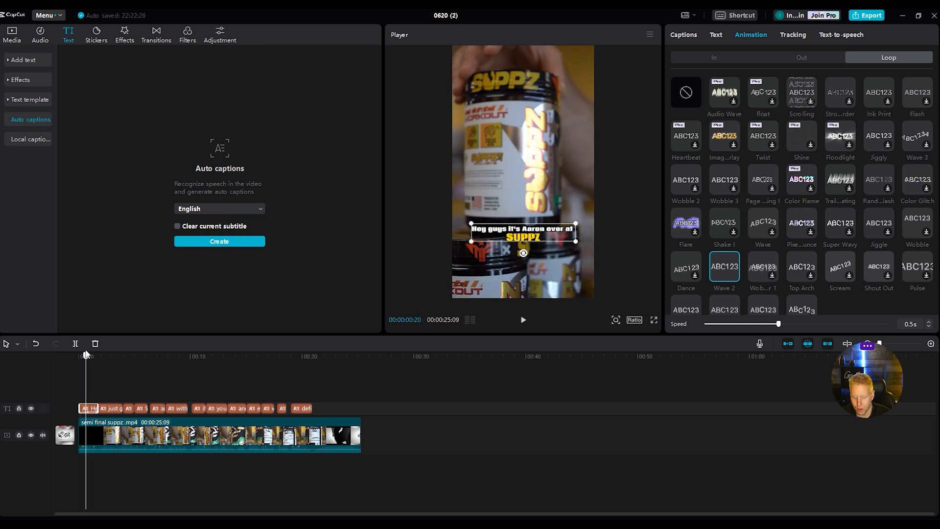
Set the first caption's entrance animation to Wave in and play on to the "just giving you a breakdown" caption
{"action": "left_click", "coordinate": [725, 57]}
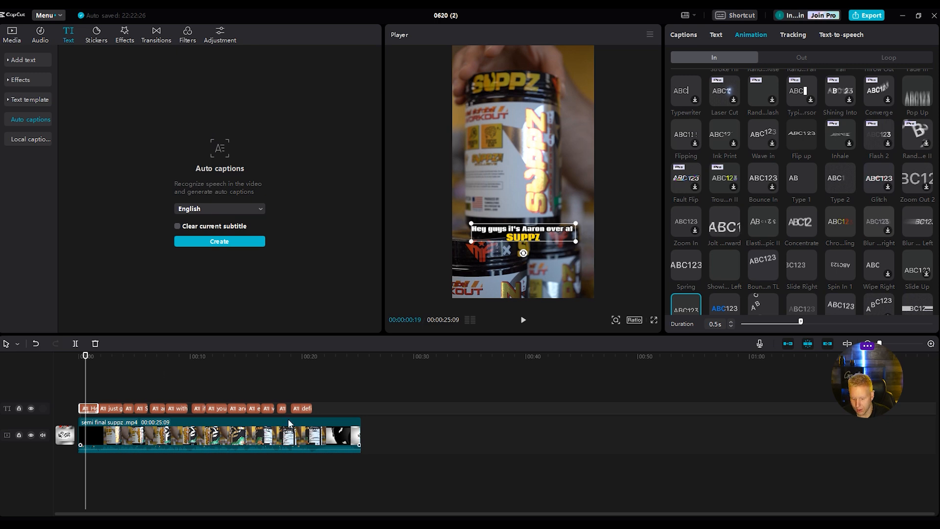
{"action": "left_click", "coordinate": [298, 406]}
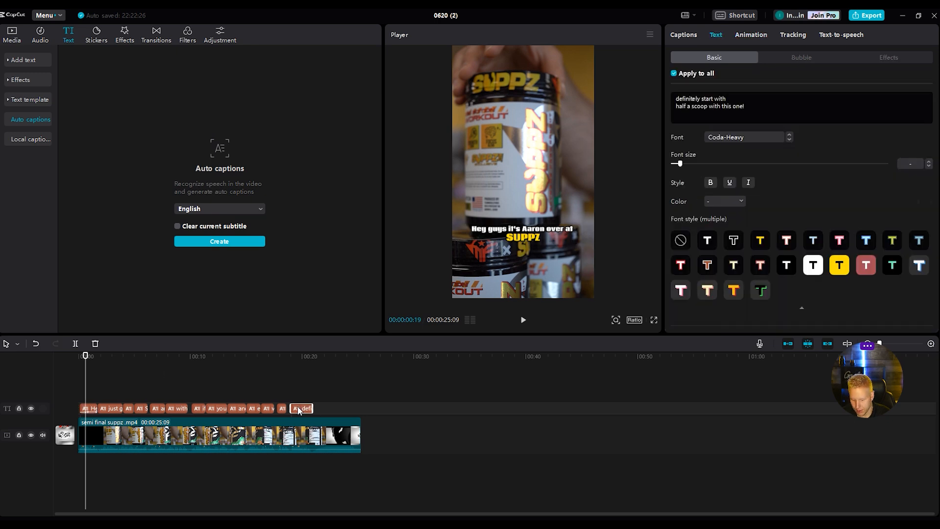
{"action": "left_click", "coordinate": [93, 408]}
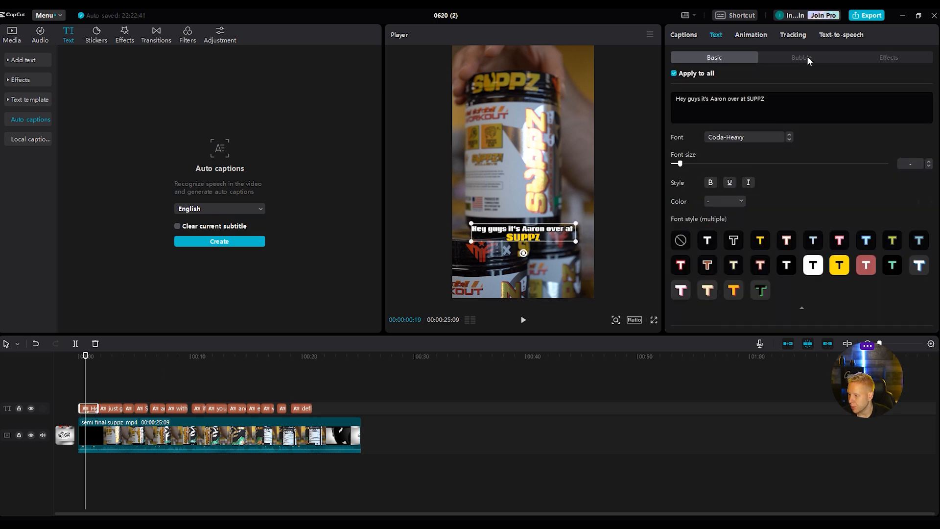
{"action": "left_click", "coordinate": [752, 36]}
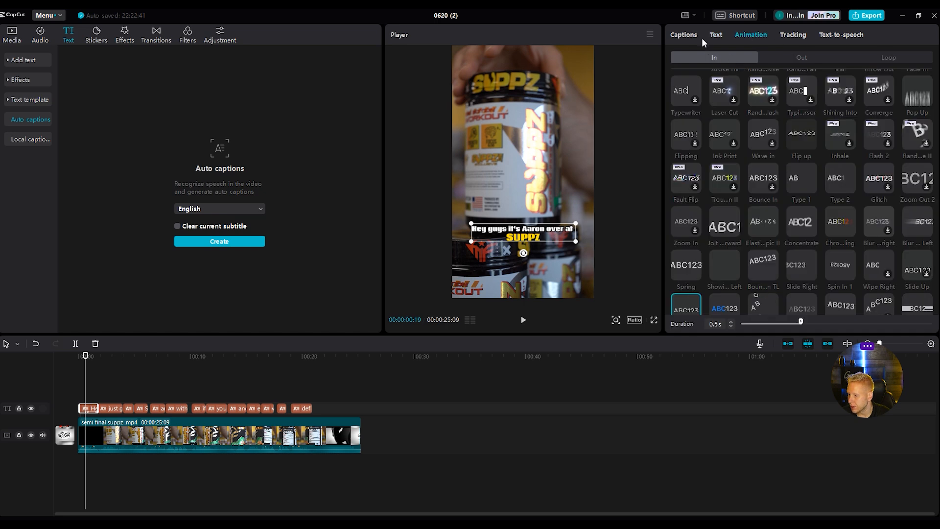
{"action": "scroll", "coordinate": [761, 189], "scroll_direction": "up", "scroll_amount": 1}
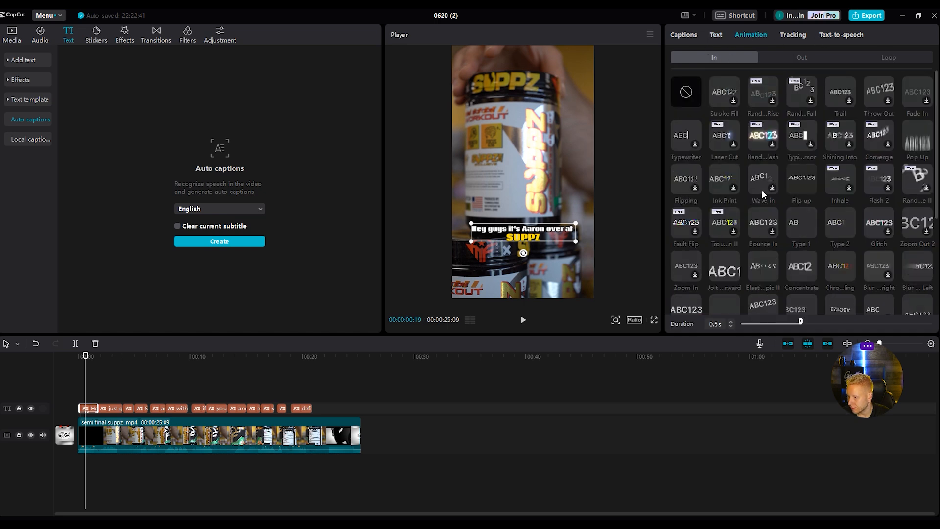
{"action": "left_click", "coordinate": [773, 188]}
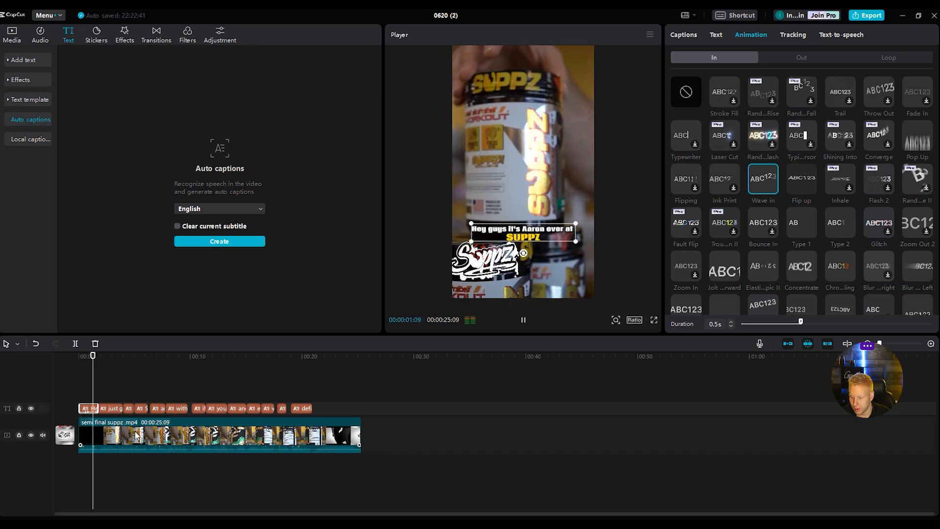
{"action": "key", "text": "space"}
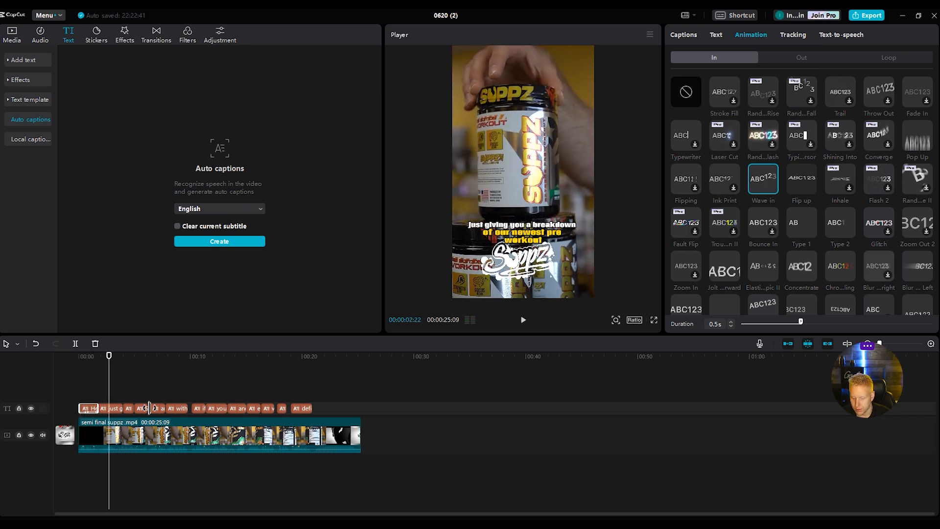
Apply the Wave in entrance animation to the "just giving you a breakdown" caption and play on to the "to hit our stores" caption
{"action": "left_click", "coordinate": [105, 409]}
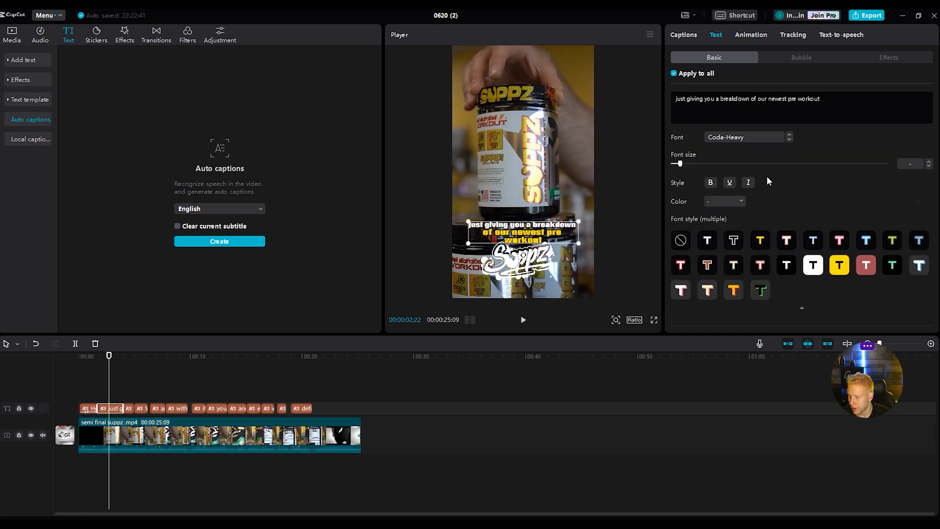
{"action": "left_click", "coordinate": [745, 37]}
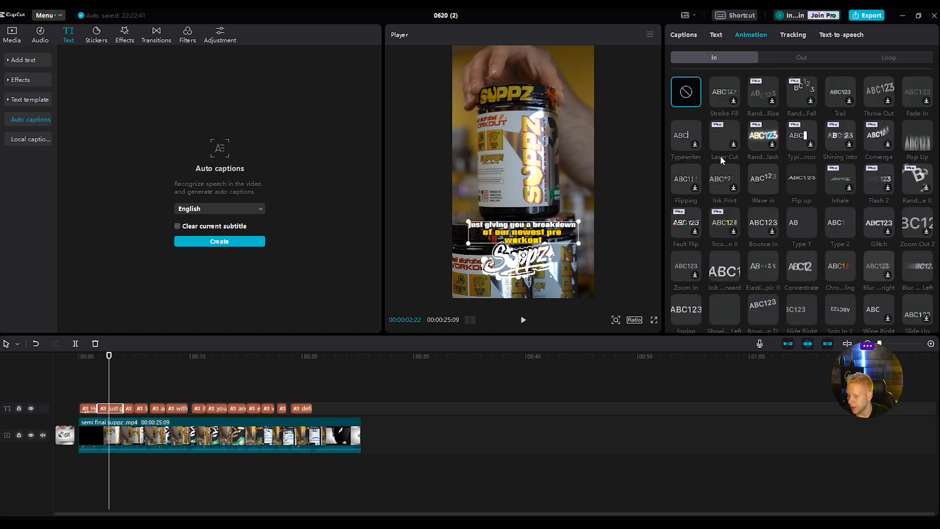
{"action": "left_click", "coordinate": [771, 176]}
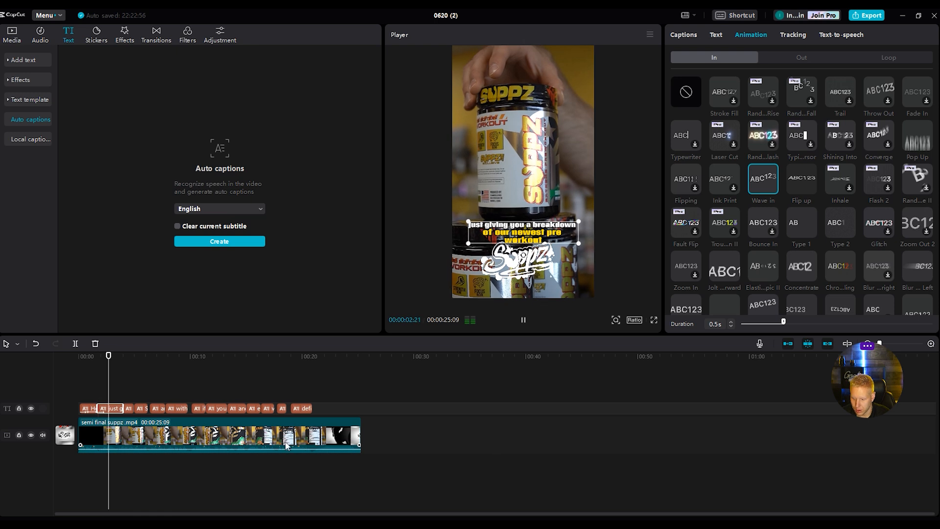
{"action": "key", "text": "space"}
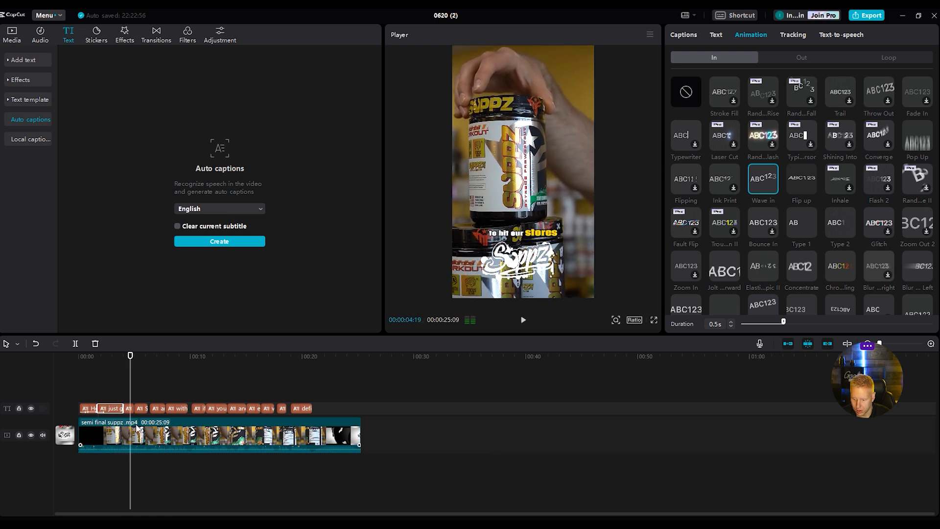
Apply the Wave in entrance animation to the "to hit our stores" caption
{"action": "left_click", "coordinate": [130, 409]}
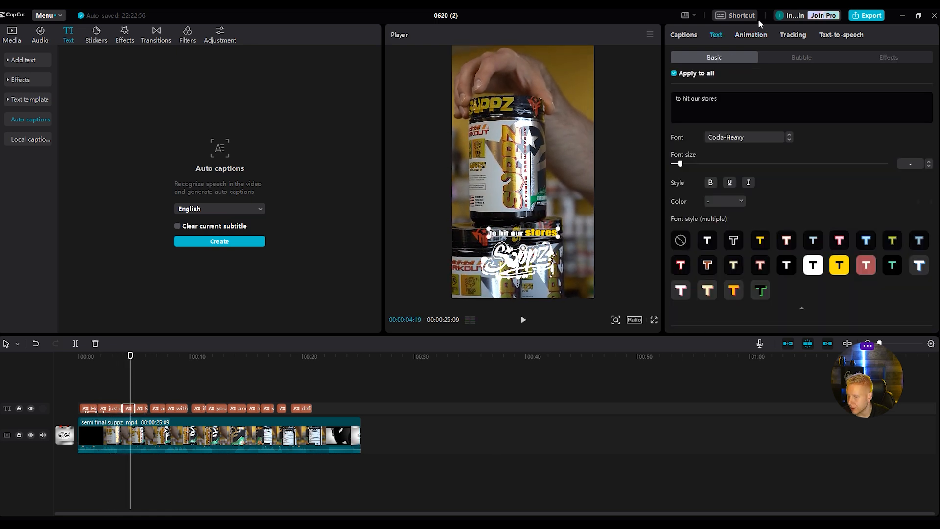
{"action": "left_click", "coordinate": [750, 35]}
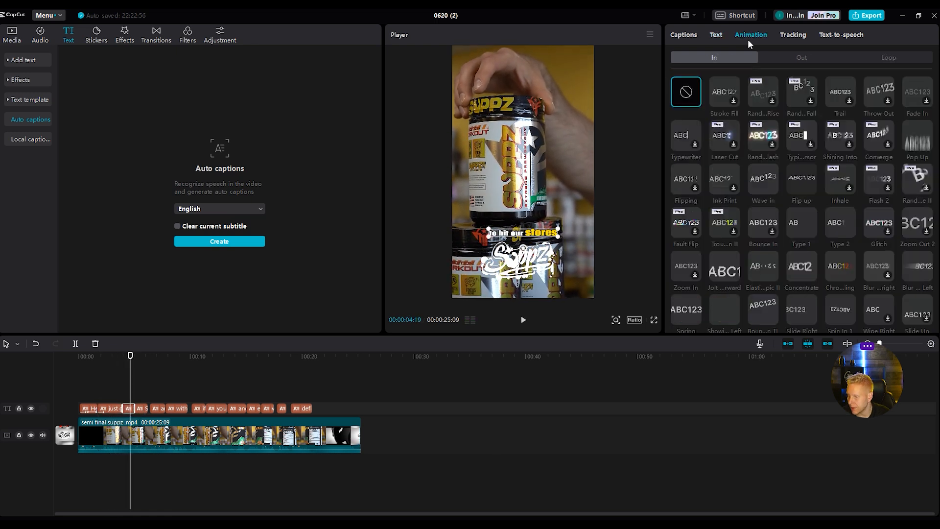
{"action": "left_click", "coordinate": [771, 184]}
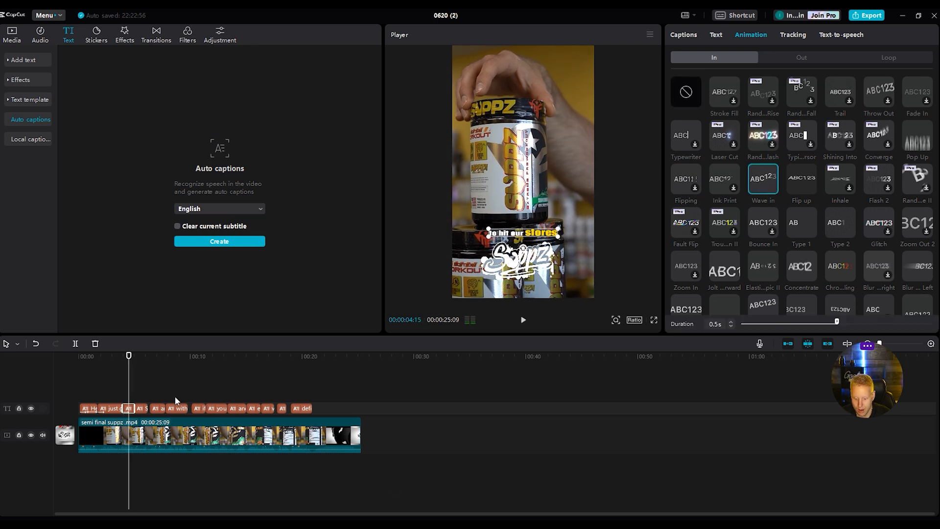
Apply the Wave in entrance animation to the "SUPPZ unleashed" and "an exclusive collaboration" captions
{"action": "left_click", "coordinate": [140, 409]}
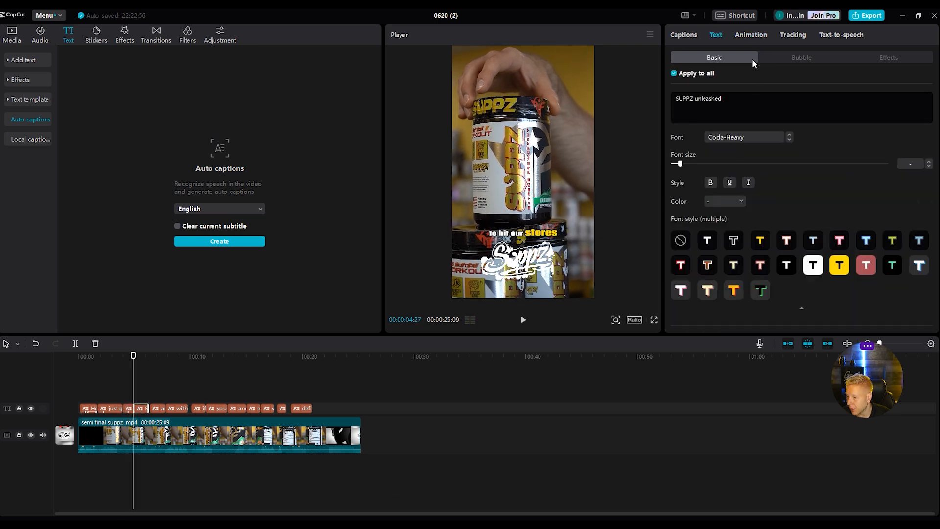
{"action": "left_click", "coordinate": [751, 36]}
{"action": "left_click", "coordinate": [763, 189]}
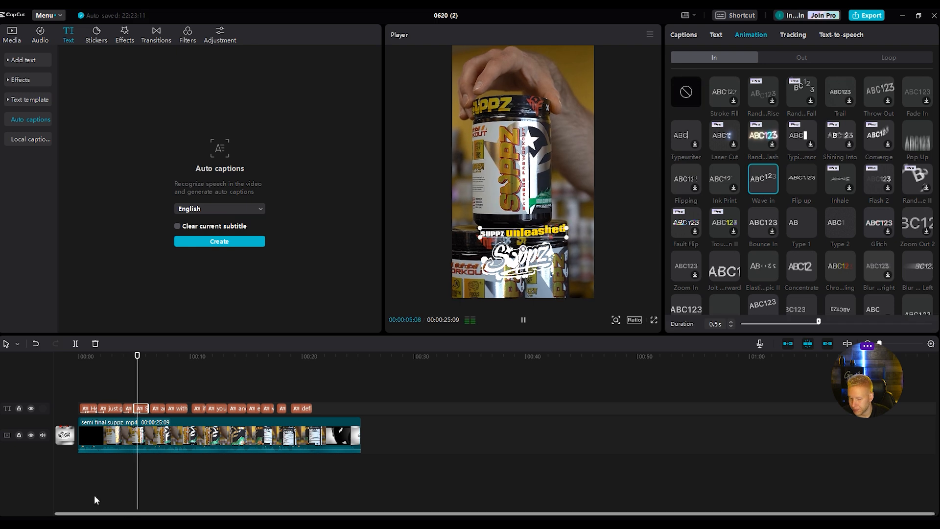
{"action": "left_click", "coordinate": [158, 409]}
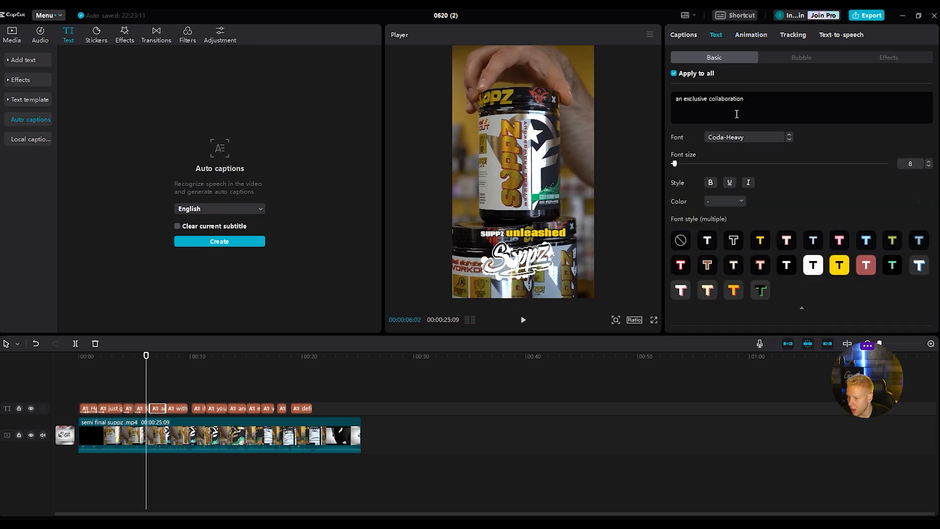
{"action": "left_click", "coordinate": [753, 40]}
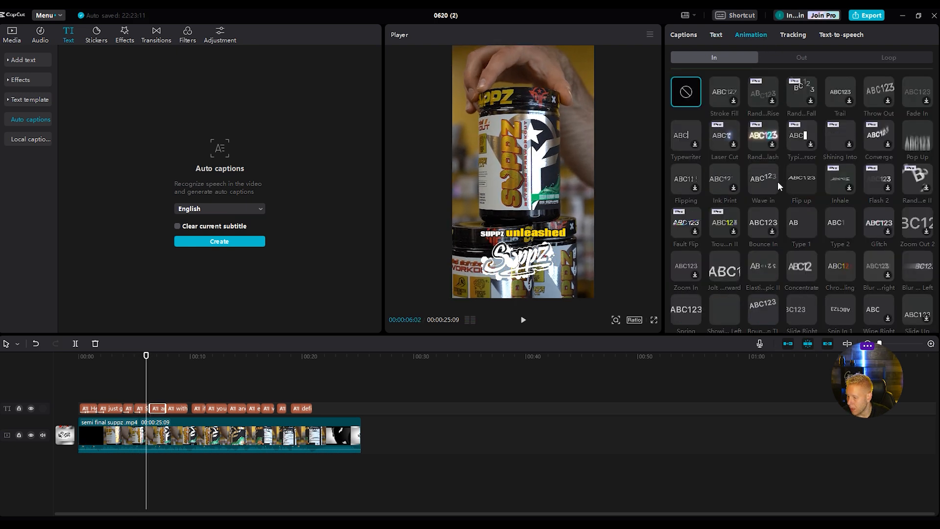
Apply the Wave in entrance animation to the "with their guys over at Muscle Force" and "if you're familiar with these guys" captions
{"action": "left_click", "coordinate": [176, 408]}
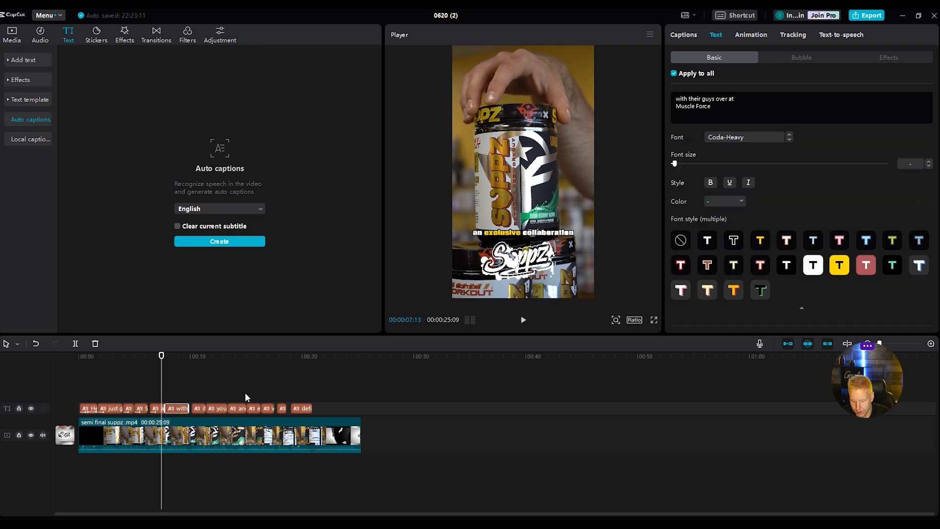
{"action": "left_click", "coordinate": [742, 35]}
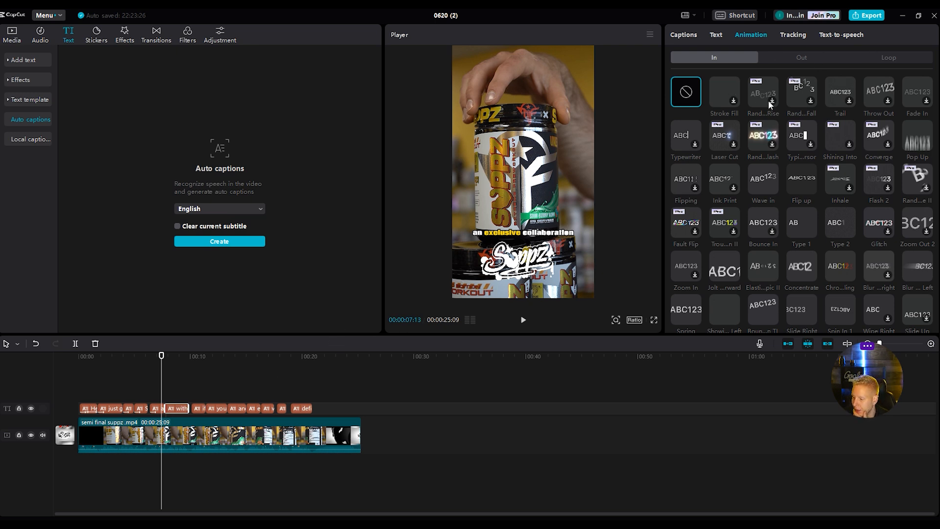
{"action": "left_click", "coordinate": [754, 187]}
{"action": "left_click", "coordinate": [200, 410]}
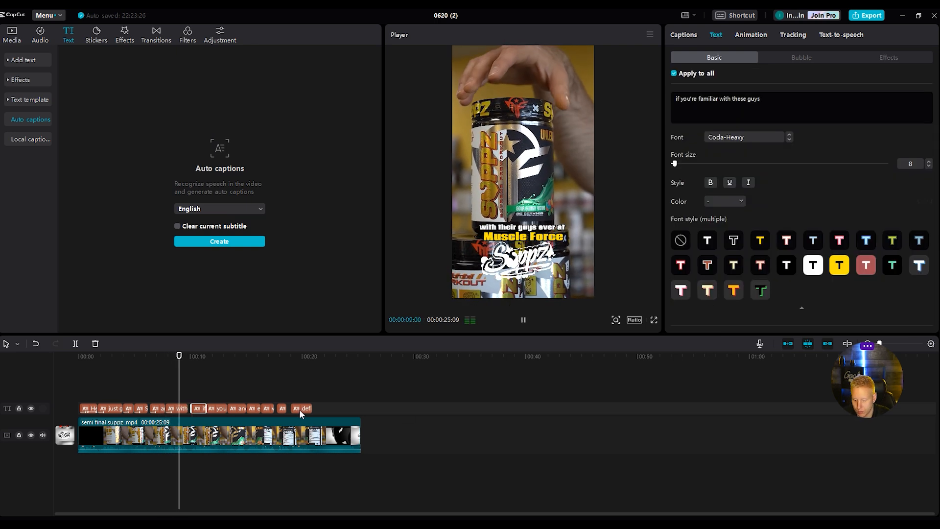
{"action": "left_click", "coordinate": [754, 36]}
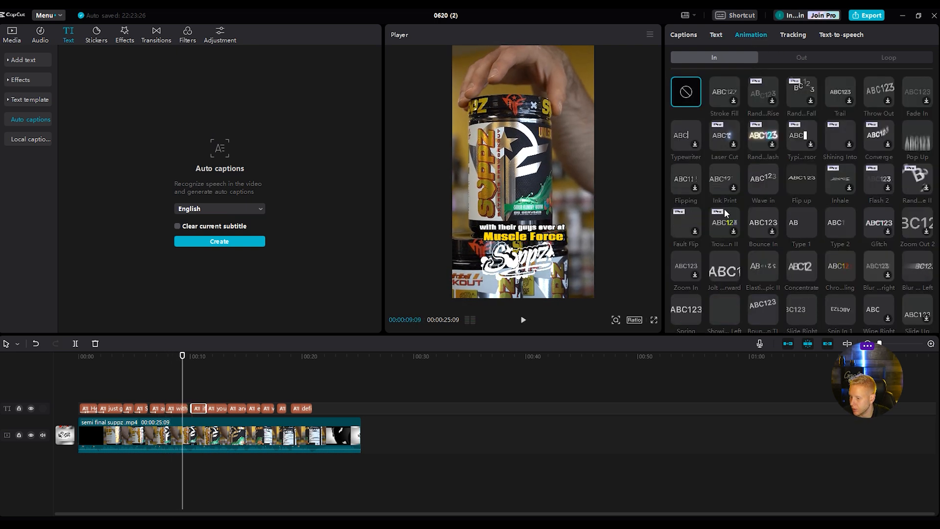
{"action": "left_click", "coordinate": [763, 183]}
Apply the Wave in entrance animation to the "you know they make some badass pre workouts" and "and this is no different" captions
{"action": "left_click", "coordinate": [214, 410]}
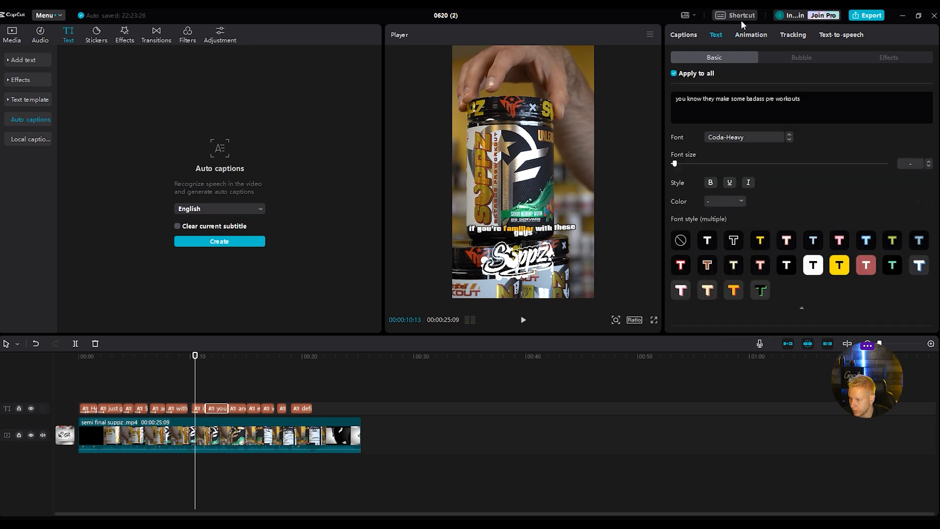
{"action": "left_click", "coordinate": [745, 36]}
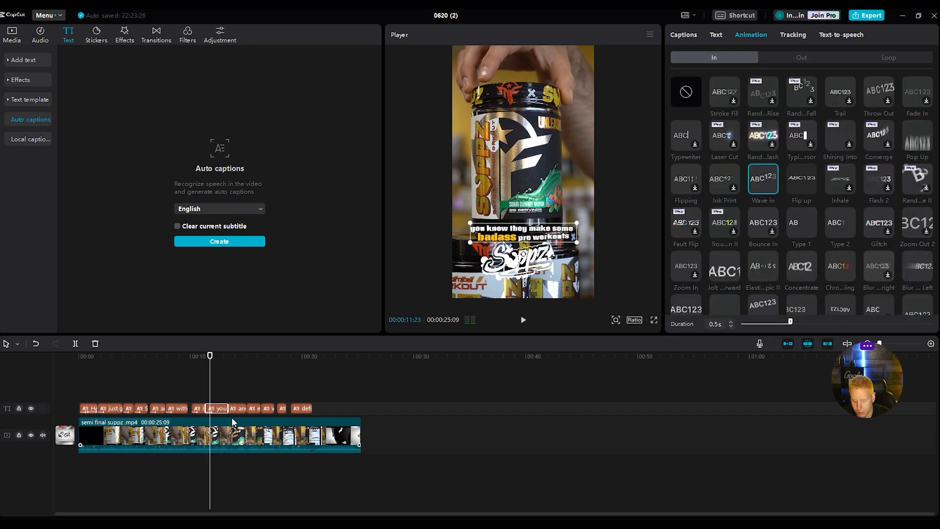
{"action": "left_click", "coordinate": [238, 409]}
{"action": "left_click", "coordinate": [749, 37]}
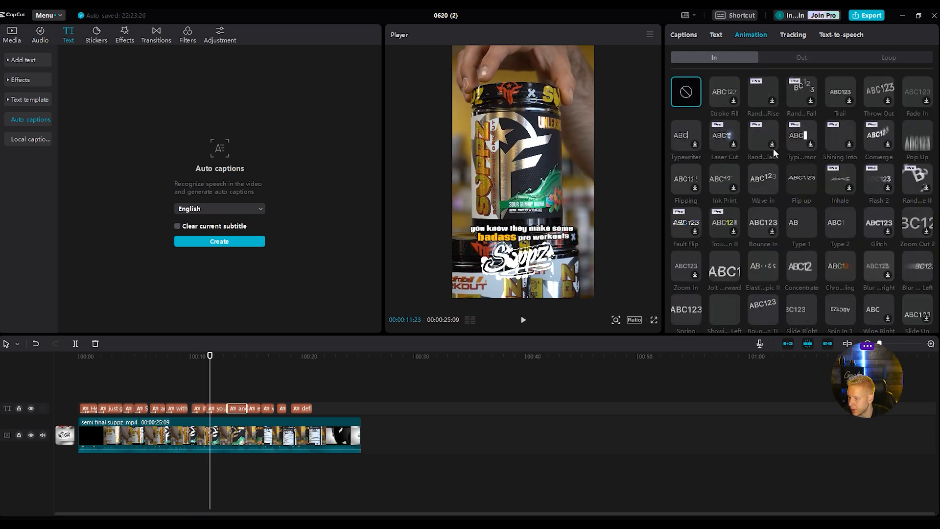
{"action": "left_click", "coordinate": [763, 180]}
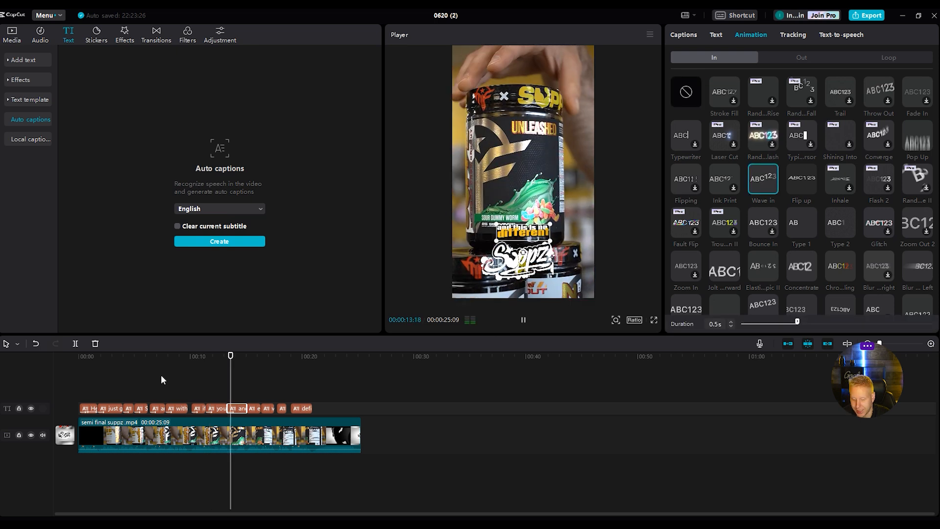
Apply the Wave in entrance animation to the "extremely POTENT" and "very high stimulant" captions
{"action": "left_click", "coordinate": [251, 410]}
{"action": "left_click", "coordinate": [750, 34]}
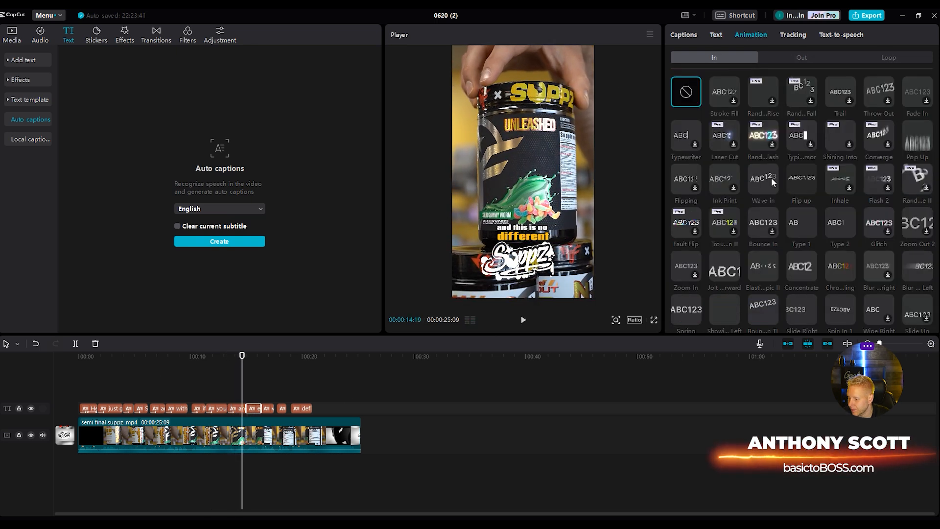
{"action": "left_click", "coordinate": [770, 179]}
{"action": "left_click", "coordinate": [269, 410]}
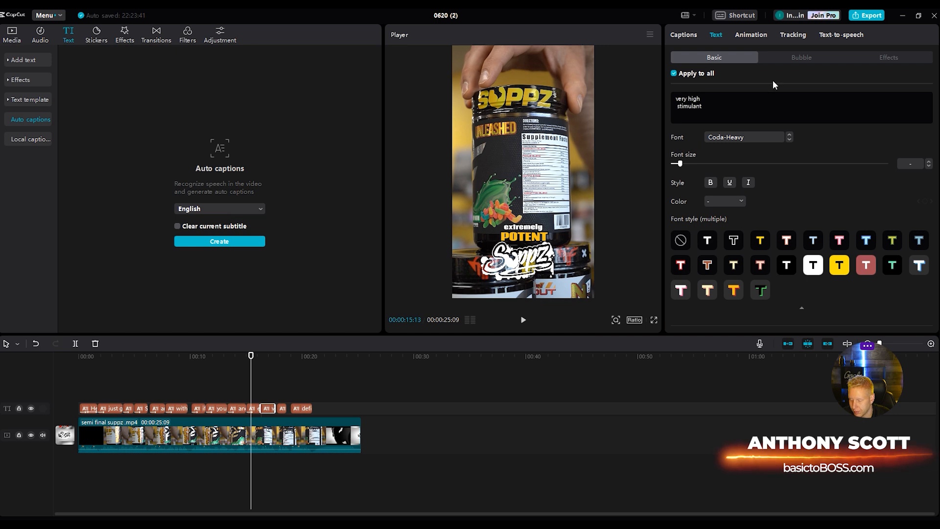
{"action": "left_click", "coordinate": [751, 35]}
{"action": "left_click", "coordinate": [764, 179]}
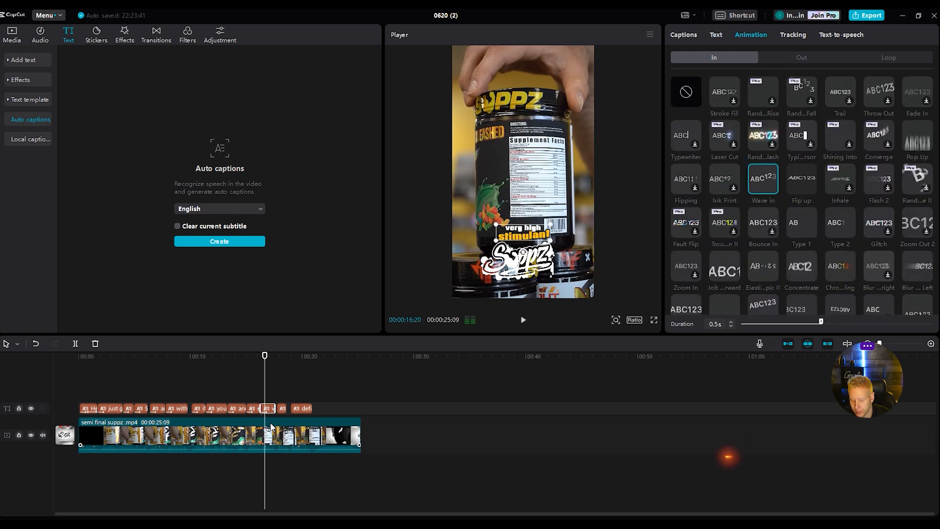
Apply the Wave in entrance animation to the "great focus" and "definitely start with half a scoop" captions, and show the exit animations
{"action": "left_click", "coordinate": [282, 408]}
{"action": "left_click", "coordinate": [743, 35]}
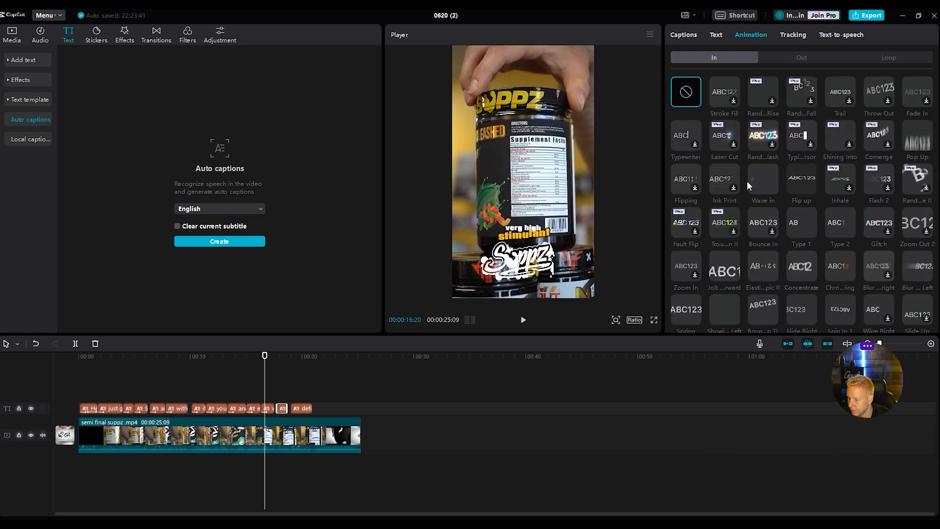
{"action": "left_click", "coordinate": [302, 409]}
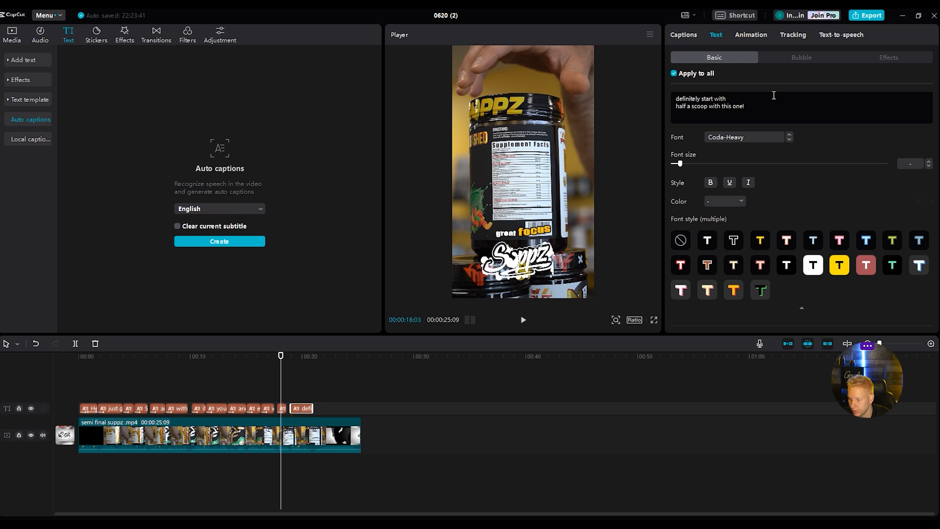
{"action": "left_click", "coordinate": [752, 35]}
{"action": "left_click", "coordinate": [770, 181]}
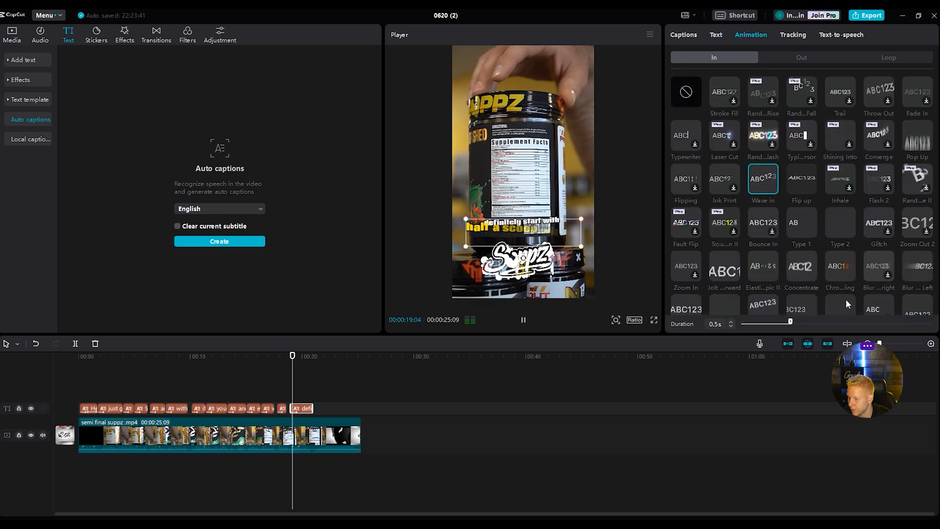
{"action": "left_click", "coordinate": [791, 53]}
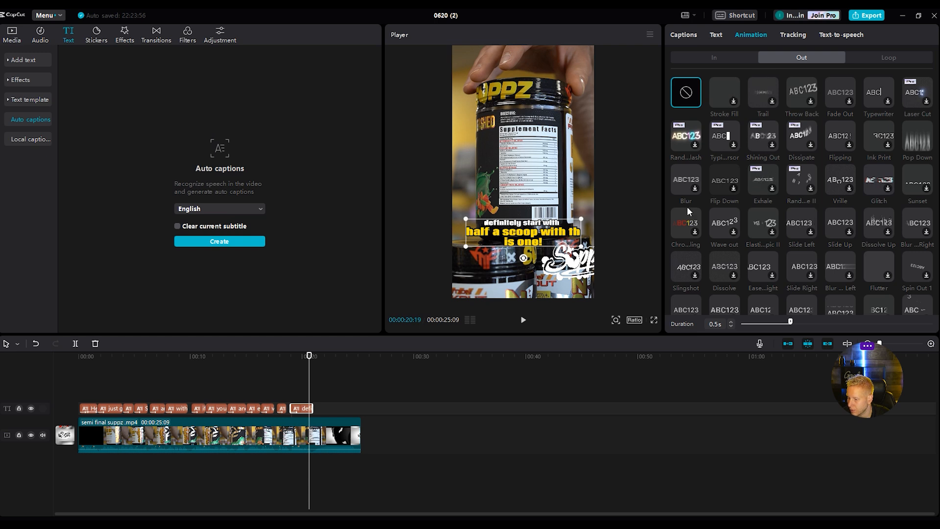
Play the video from the start through to the closing Suppz logo to review the animated captions
{"action": "left_click_drag", "start_coordinate": [310, 356], "coordinate": [78, 372]}
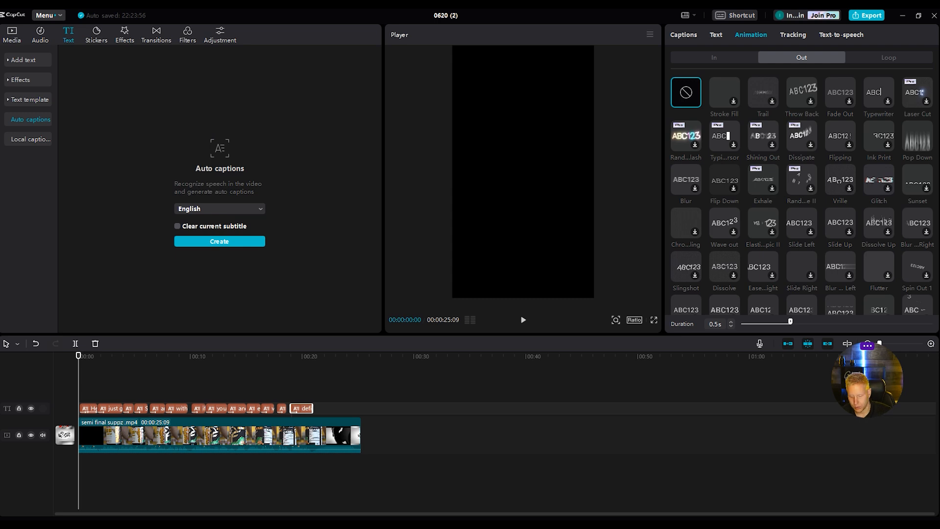
{"action": "key", "text": "space"}
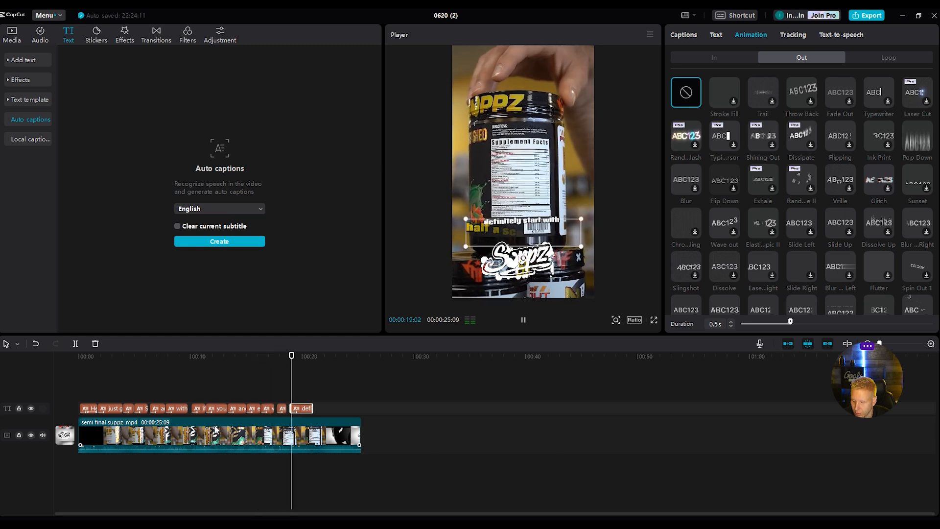
{"action": "key", "text": "space"}
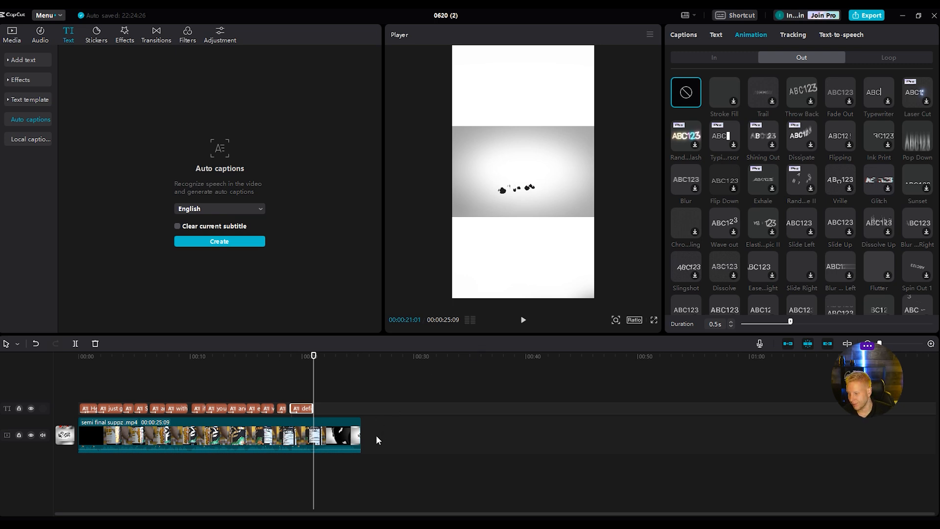
{"action": "key", "text": "space"}
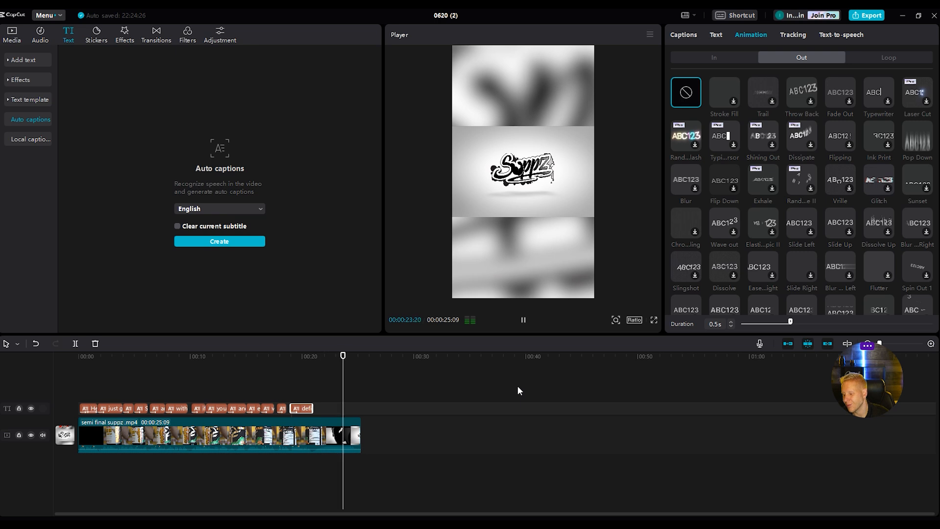
{"action": "key", "text": "space"}
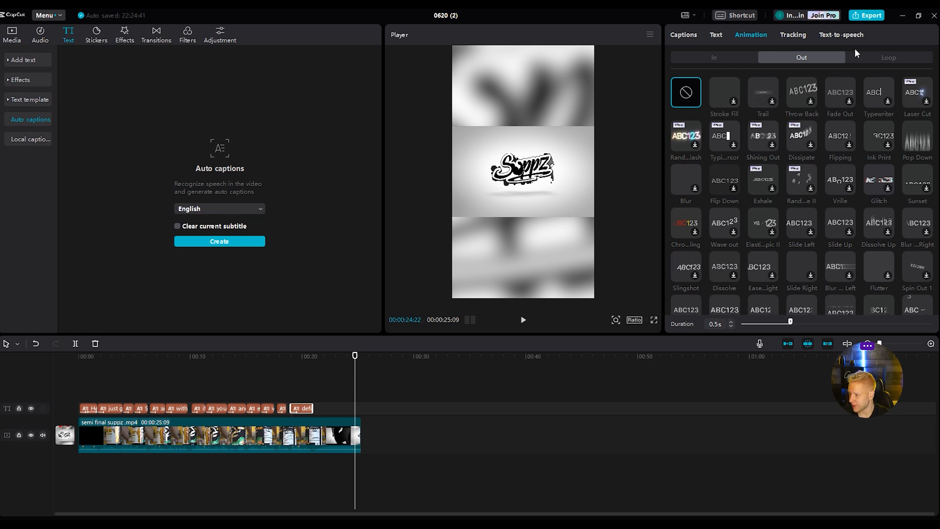
Open the export settings and title the video "Suppz Unleashed"
{"action": "left_click", "coordinate": [866, 15]}
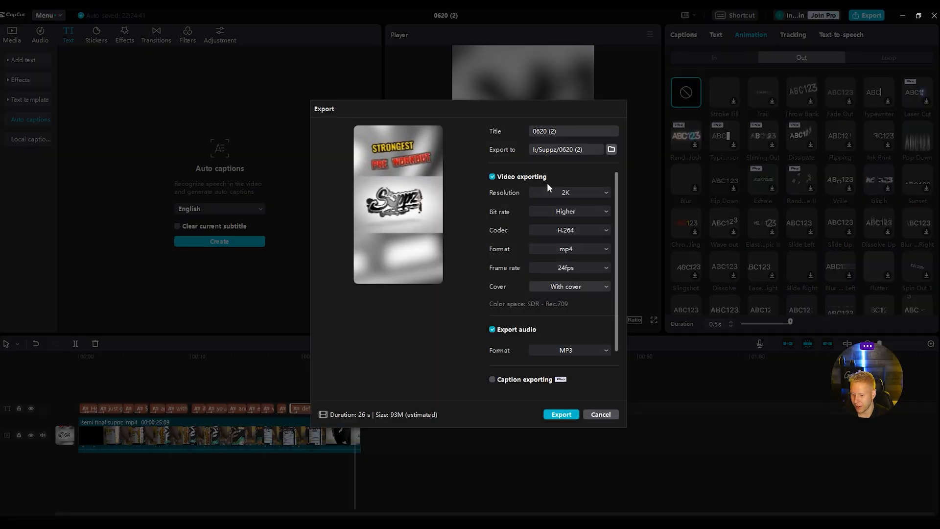
{"action": "left_click_drag", "start_coordinate": [568, 130], "coordinate": [496, 130]}
{"action": "key", "text": "BackSpace"}
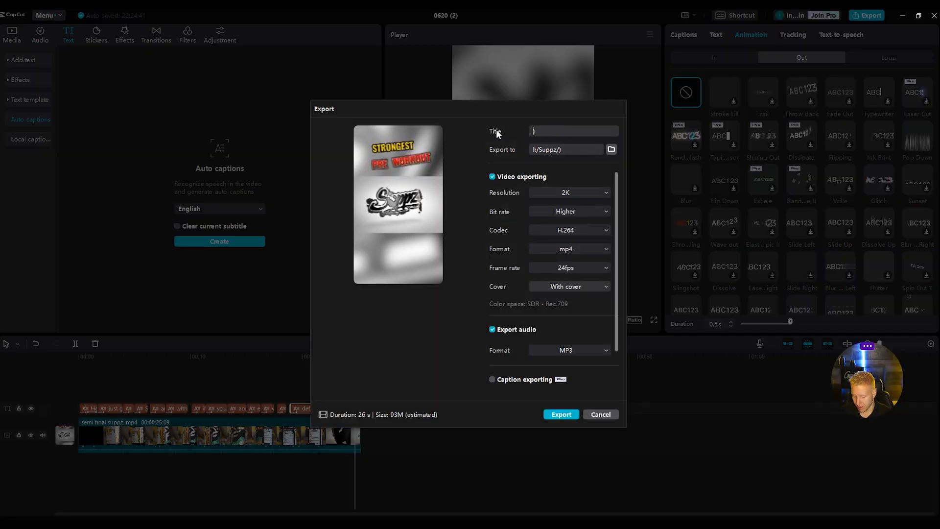
{"action": "type", "text": "Suppz"}
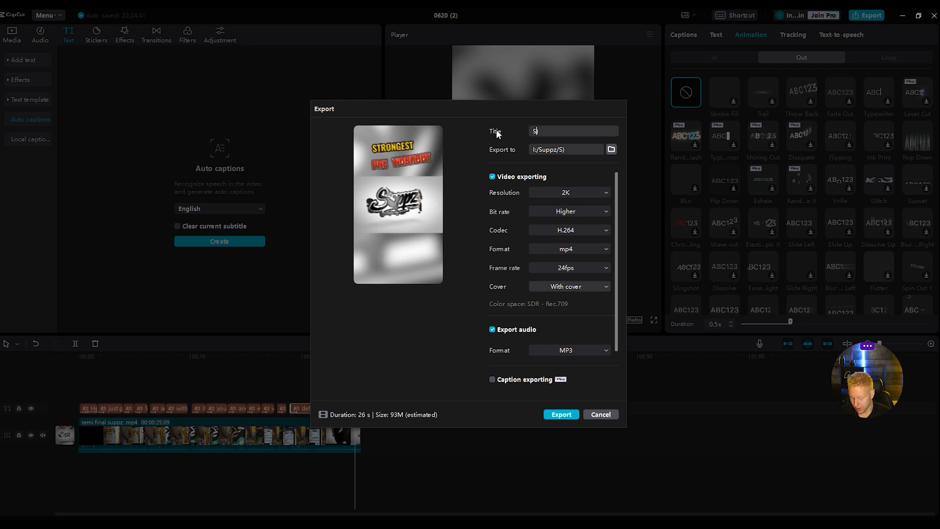
{"action": "type", "text": " Unleashed"}
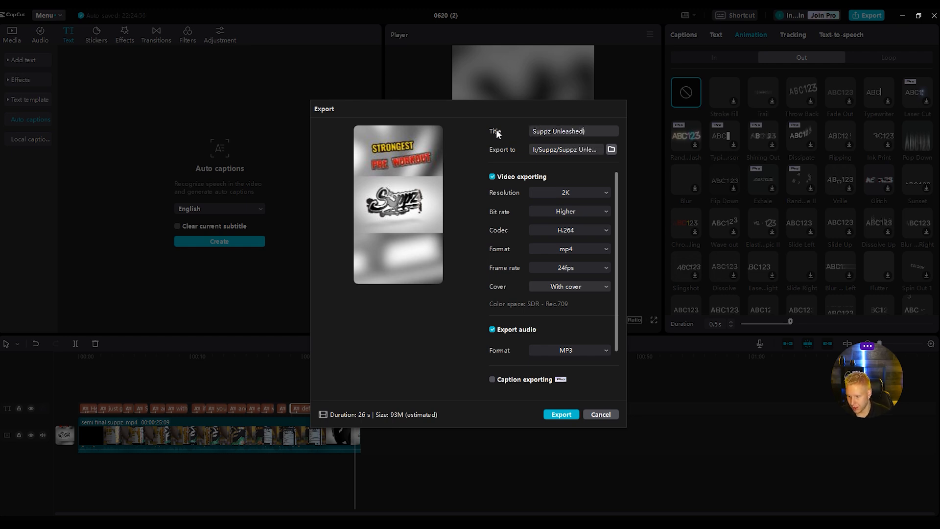
Export the video at 2K resolution and dismiss the TikTok publishing offer
{"action": "left_click", "coordinate": [591, 188]}
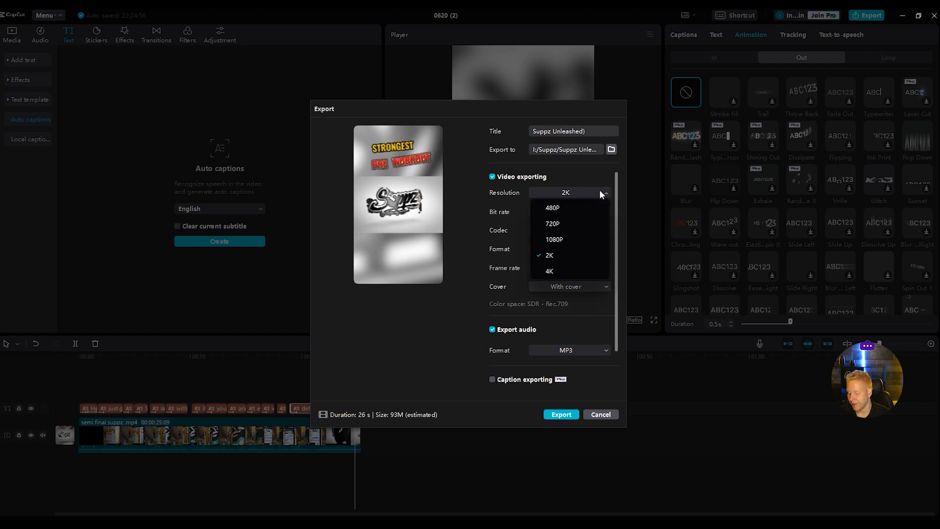
{"action": "left_click", "coordinate": [563, 254]}
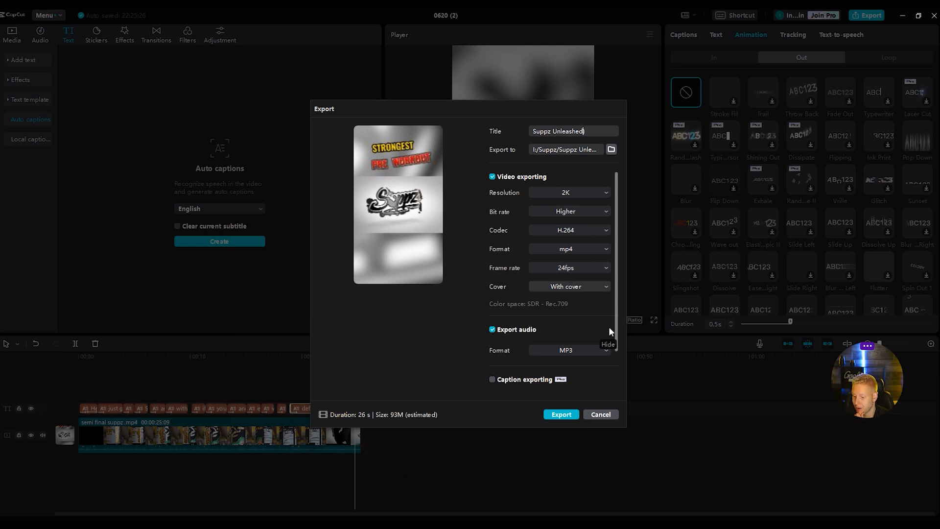
{"action": "left_click", "coordinate": [561, 415]}
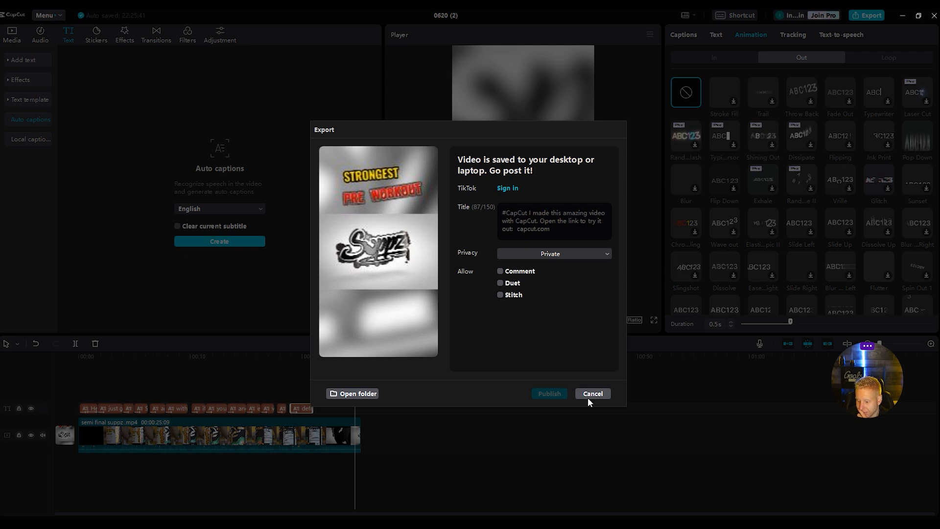
{"action": "left_click", "coordinate": [592, 394]}
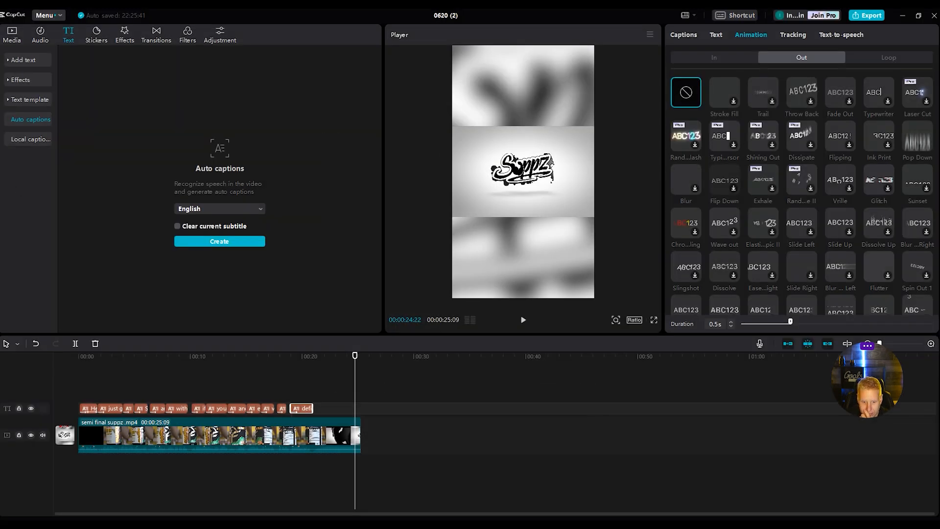